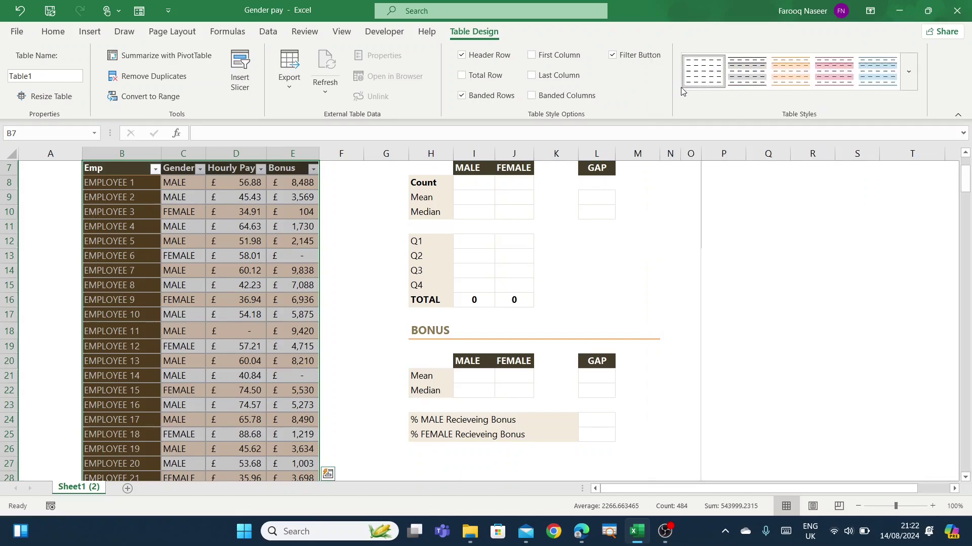
- Rename the pay data table to Genger_Tbl
{"action": "scroll", "coordinate": [151, 202], "scroll_direction": "up", "scroll_amount": 2}
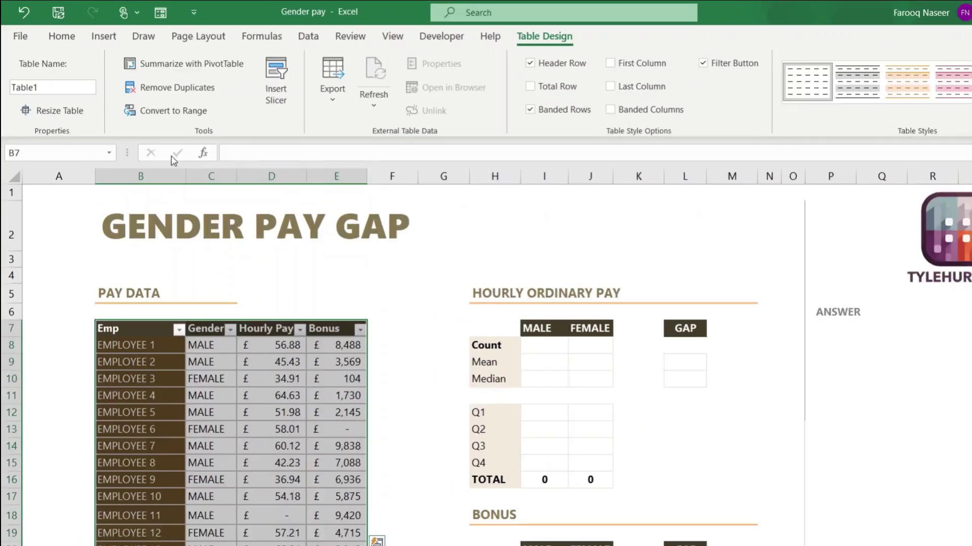
{"action": "left_click", "coordinate": [57, 87]}
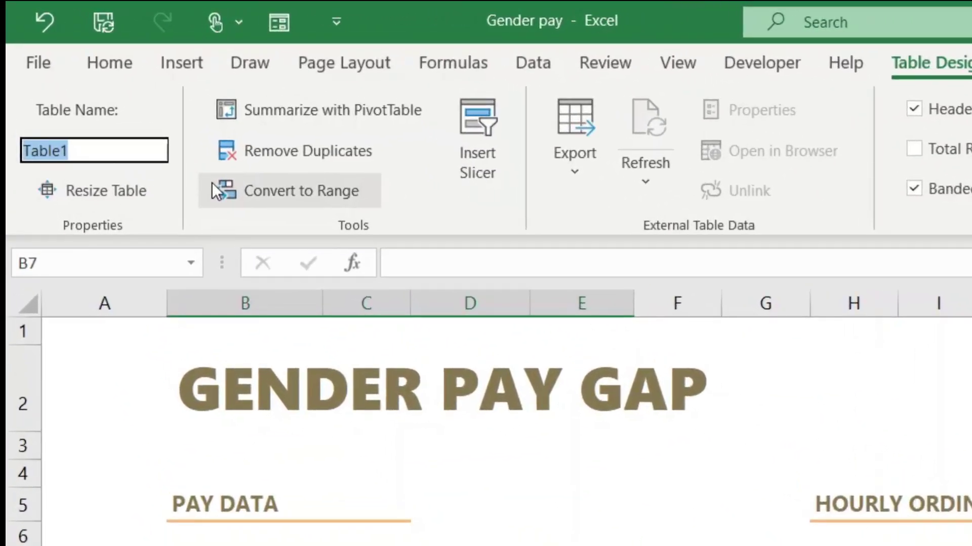
{"action": "type", "text": "Ge"}
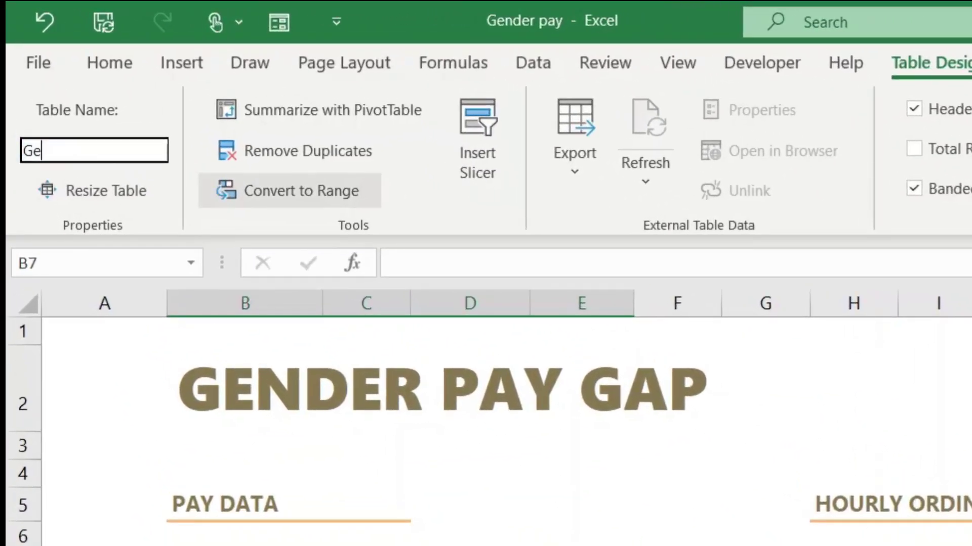
{"action": "type", "text": "nger_Tbl"}
{"action": "key", "text": "Return"}
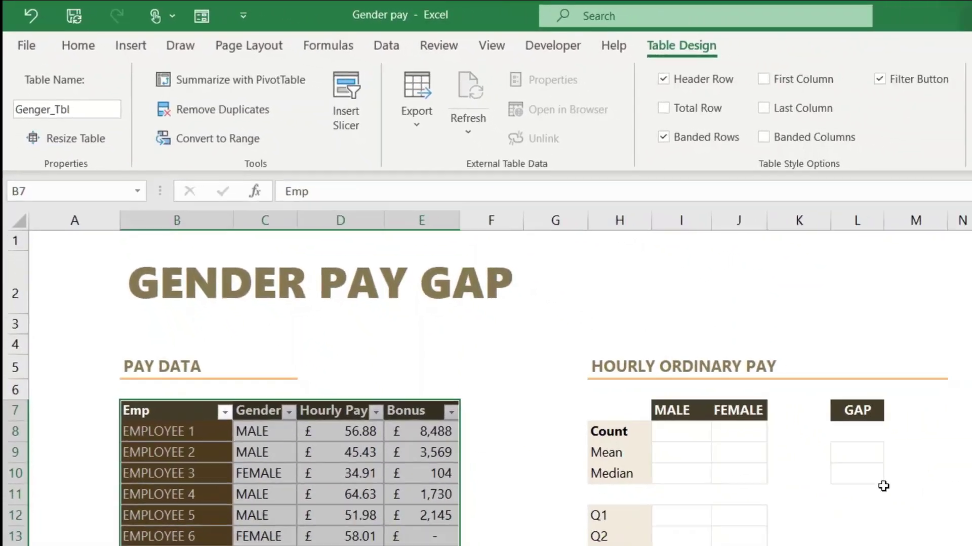
- Start a COUNTIFS formula in the male Count cell that matches the table's Gender column against the MALE header, locking only the row (I$7)
{"action": "left_click", "coordinate": [527, 329]}
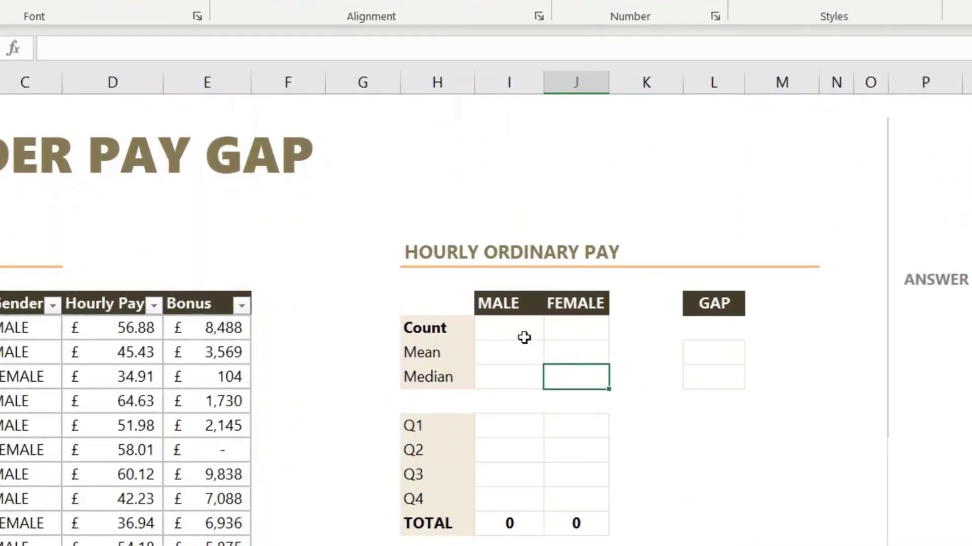
{"action": "left_click", "coordinate": [499, 316]}
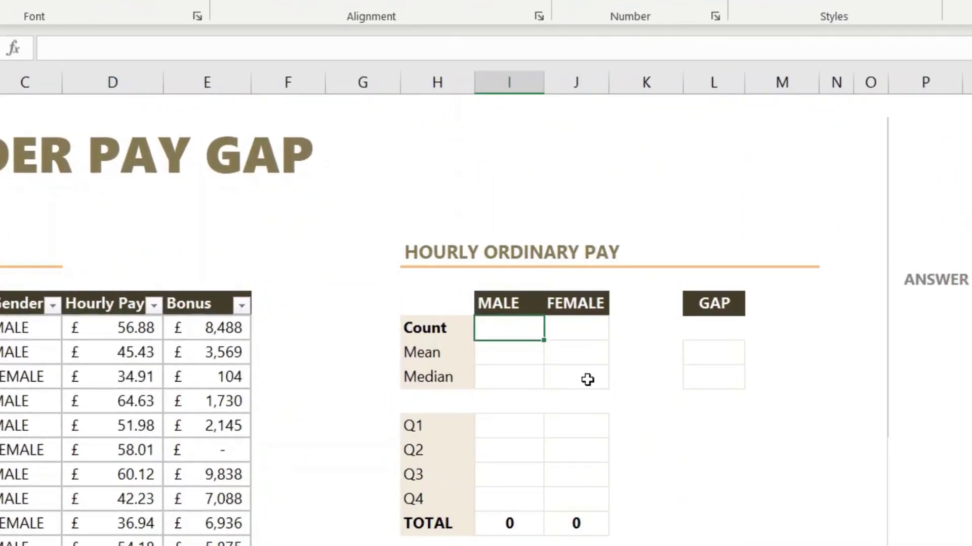
{"action": "type", "text": "=counti"}
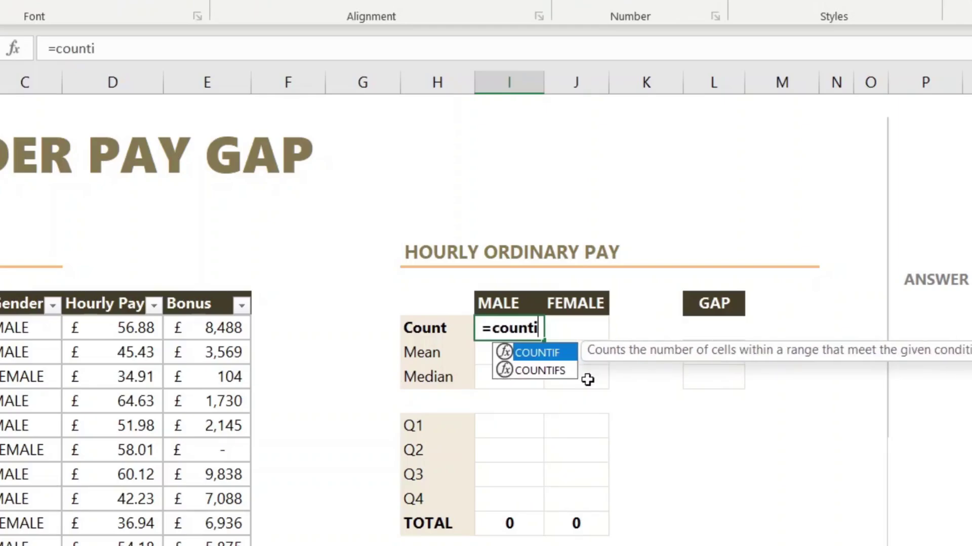
{"action": "type", "text": "fs("}
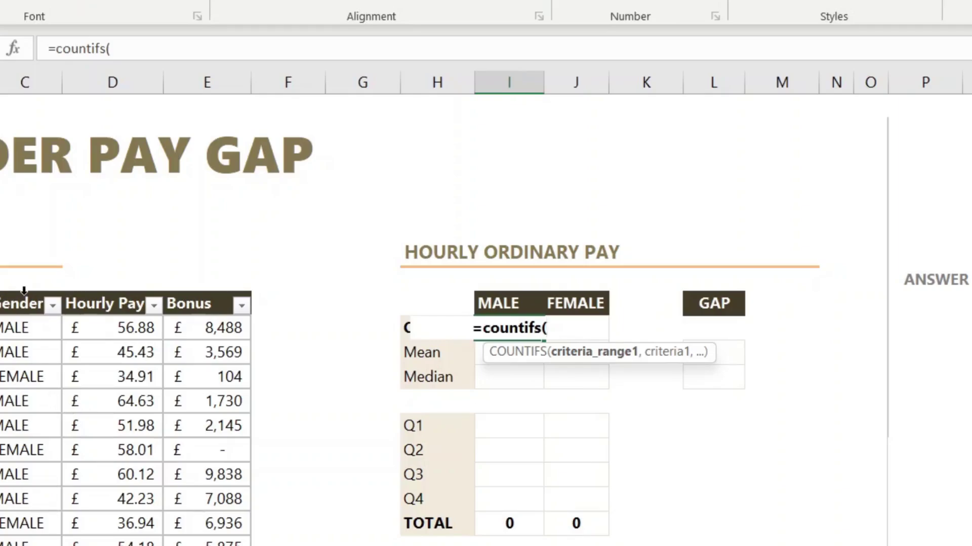
{"action": "left_click", "coordinate": [30, 296]}
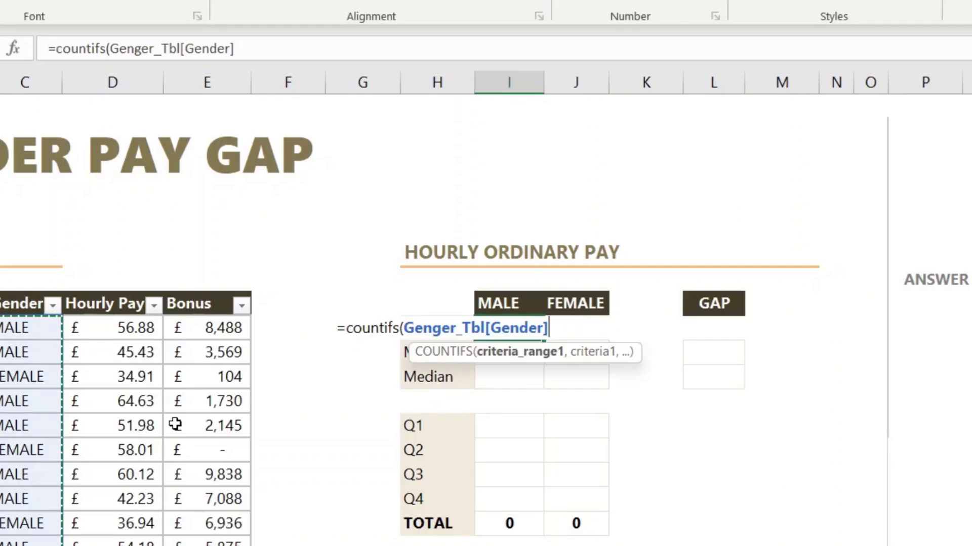
{"action": "type", "text": ","}
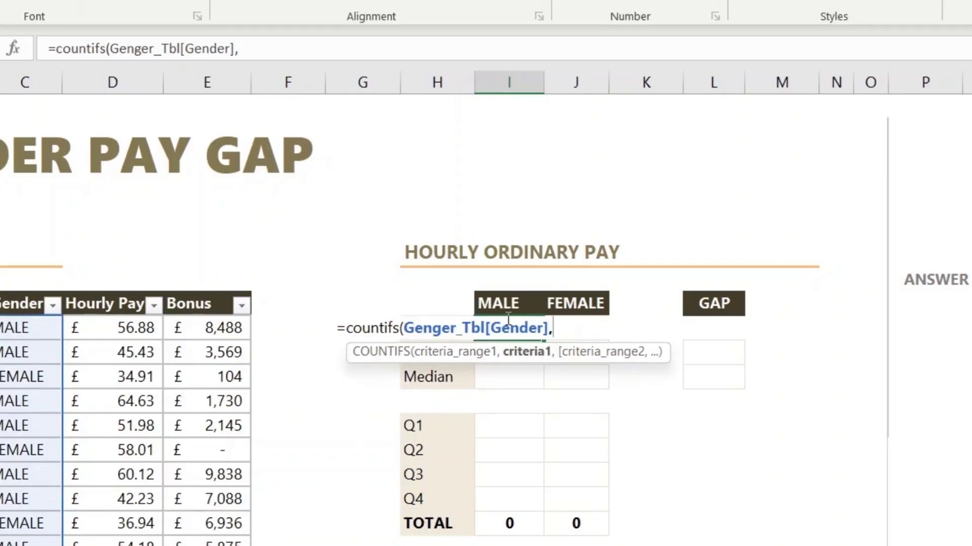
{"action": "left_click", "coordinate": [506, 306]}
{"action": "key", "text": "F4"}
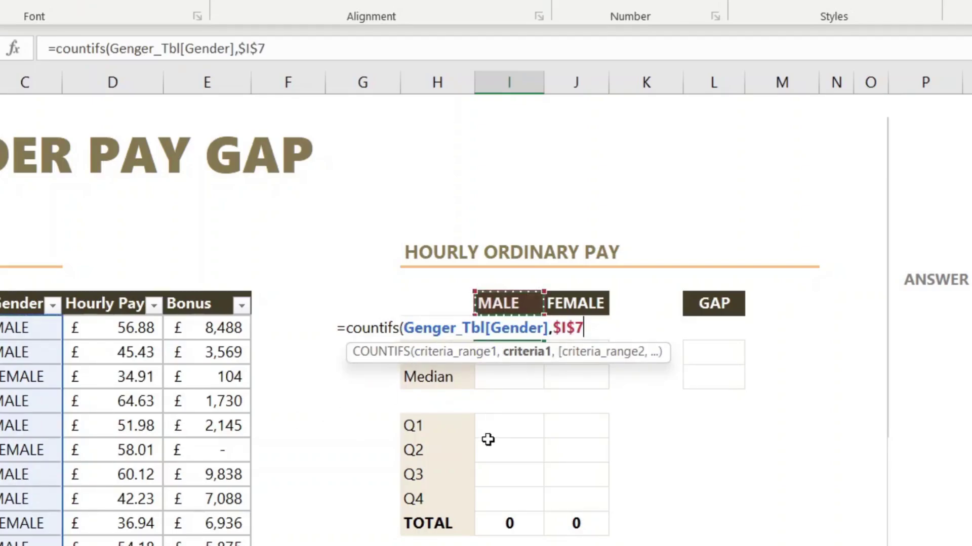
{"action": "key", "text": "F4"}
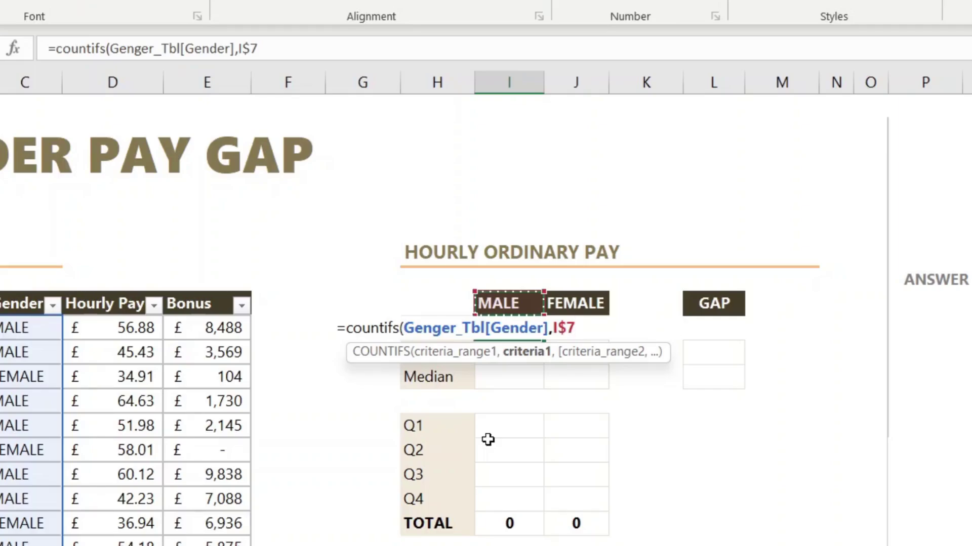
- Add a second COUNTIFS condition requiring the Hourly Pay column to be ">0" and complete the formula
{"action": "type", "text": ","}
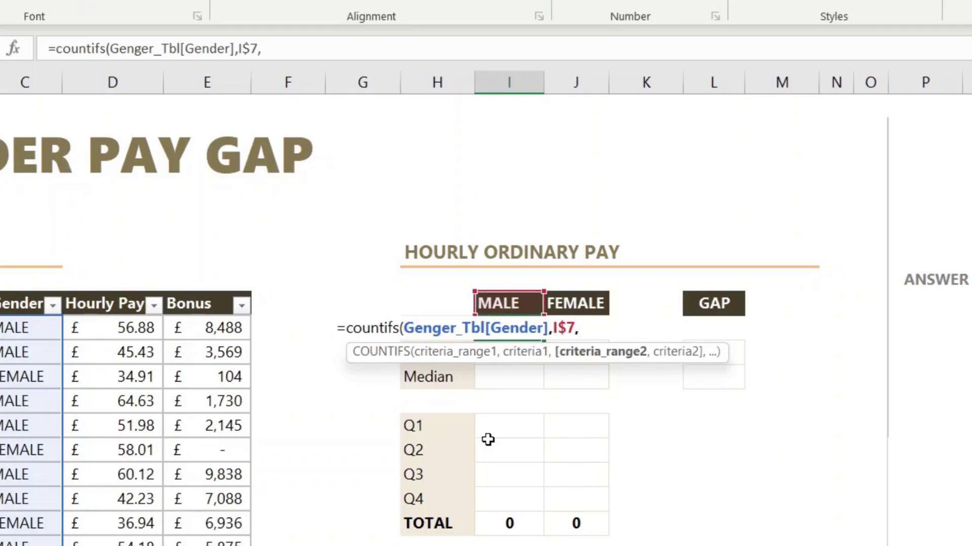
{"action": "left_click", "coordinate": [117, 289]}
{"action": "type", "text": ","}
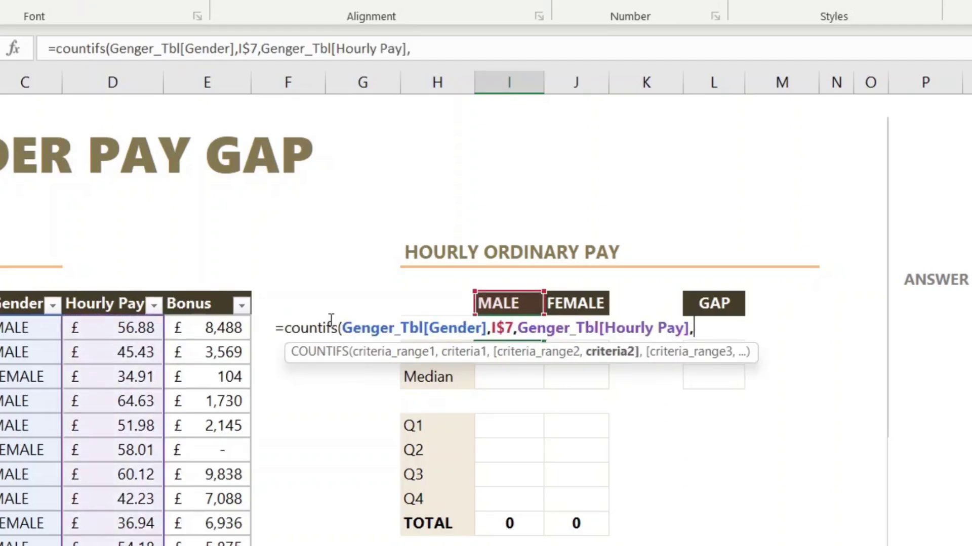
{"action": "type", "text": "\">0\")"}
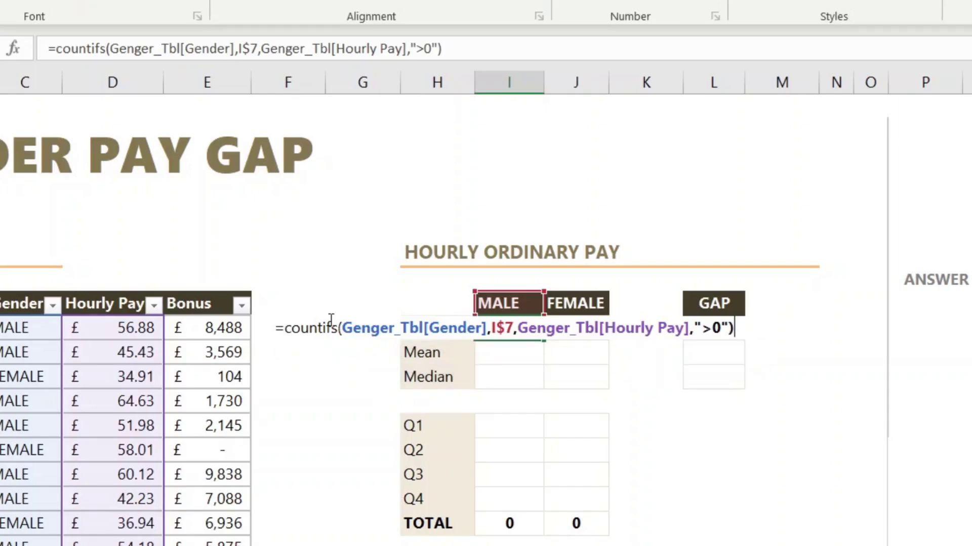
{"action": "key", "text": "Return"}
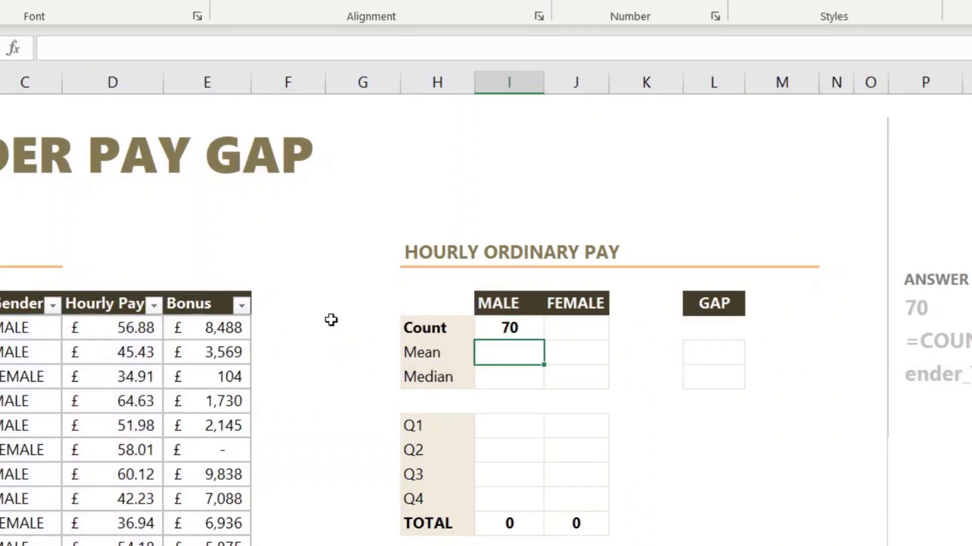
- Try to fill the male Count formula across to the female Count cell
{"action": "left_click", "coordinate": [517, 324]}
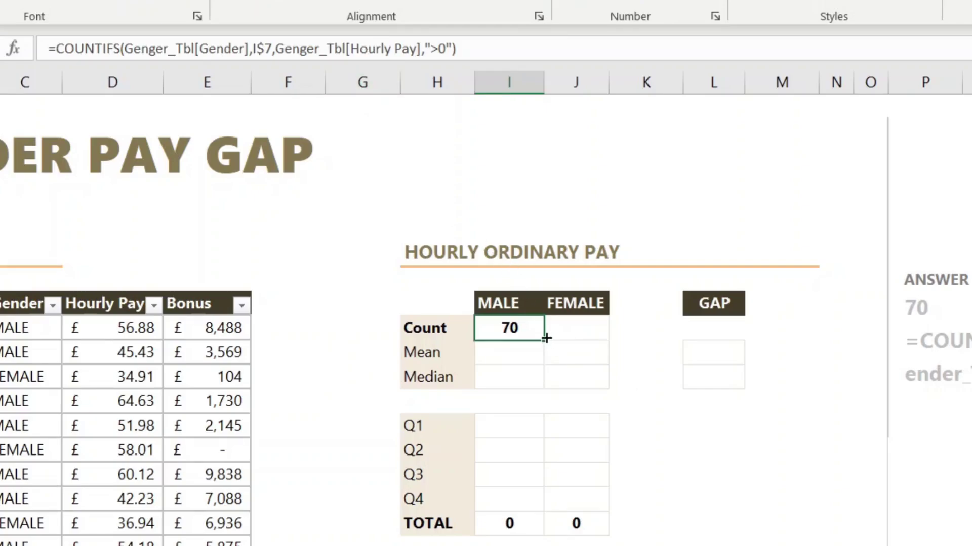
{"action": "left_click_drag", "start_coordinate": [545, 338], "coordinate": [617, 348]}
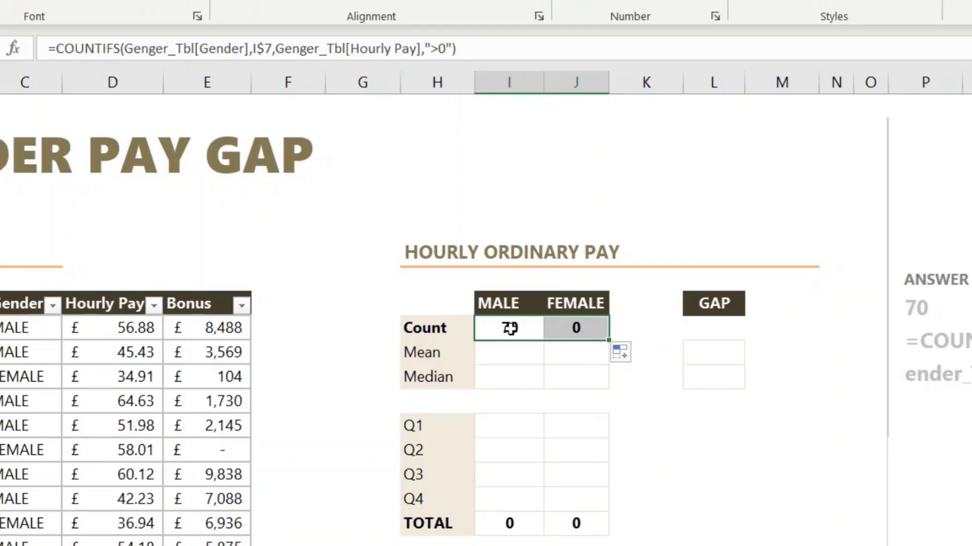
{"action": "left_click", "coordinate": [510, 374]}
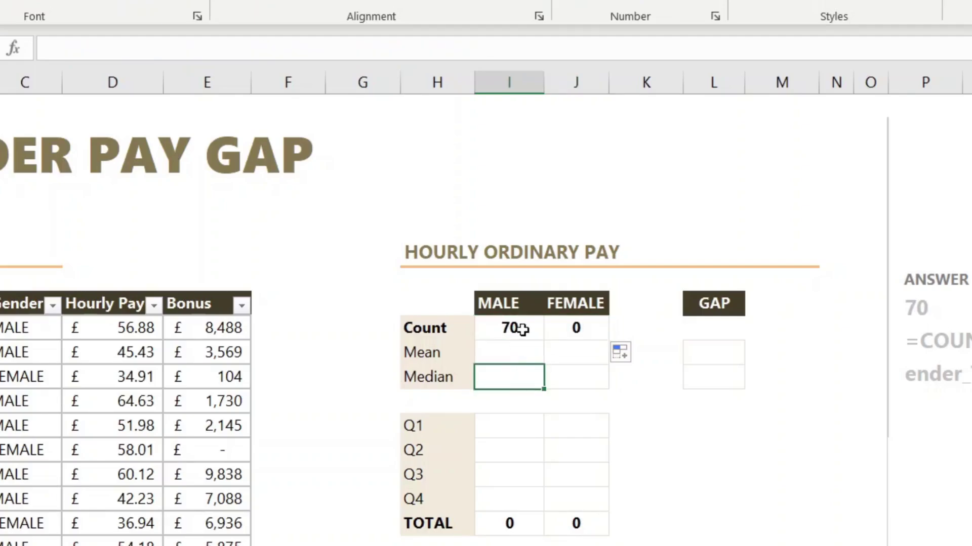
{"action": "left_click", "coordinate": [521, 328]}
{"action": "left_click", "coordinate": [515, 382]}
{"action": "left_click", "coordinate": [513, 334]}
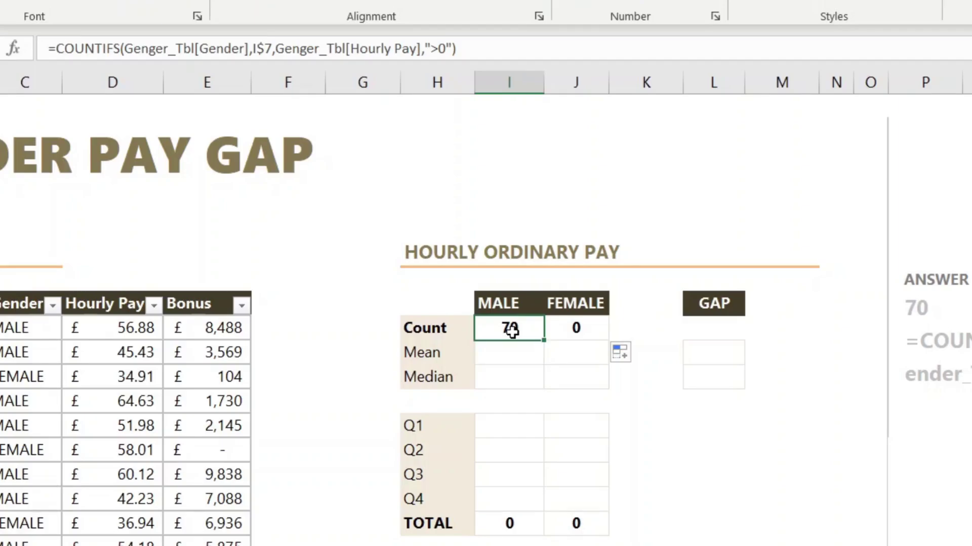
- Enter the male COUNTIFS formula into both the male and female Count cells at once, and check the female cell's references
{"action": "left_click_drag", "start_coordinate": [512, 332], "coordinate": [564, 329]}
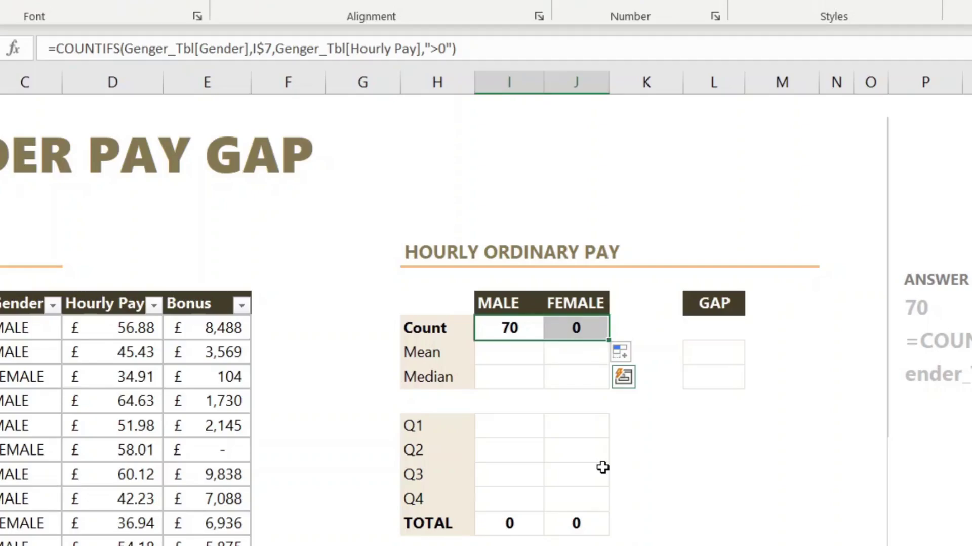
{"action": "left_click", "coordinate": [481, 50]}
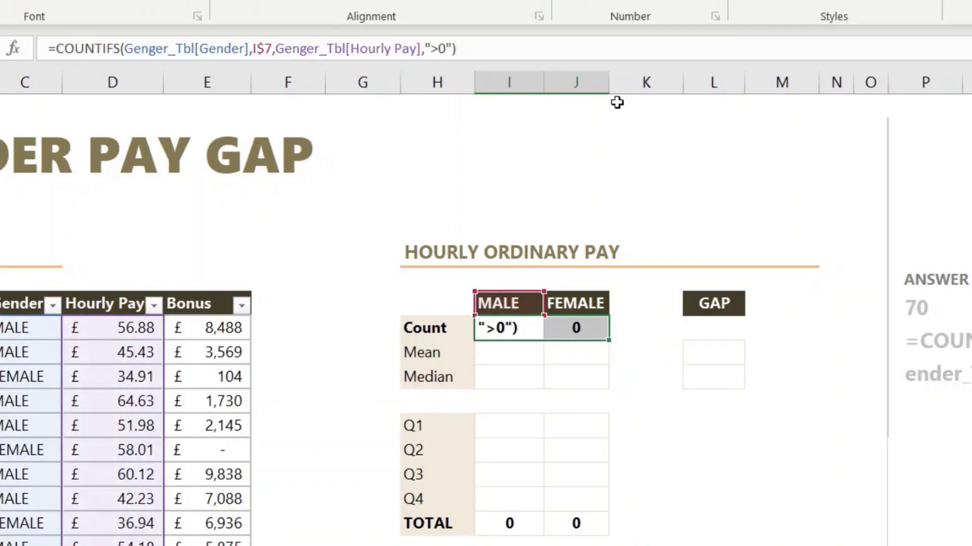
{"action": "key", "text": "ctrl+Return"}
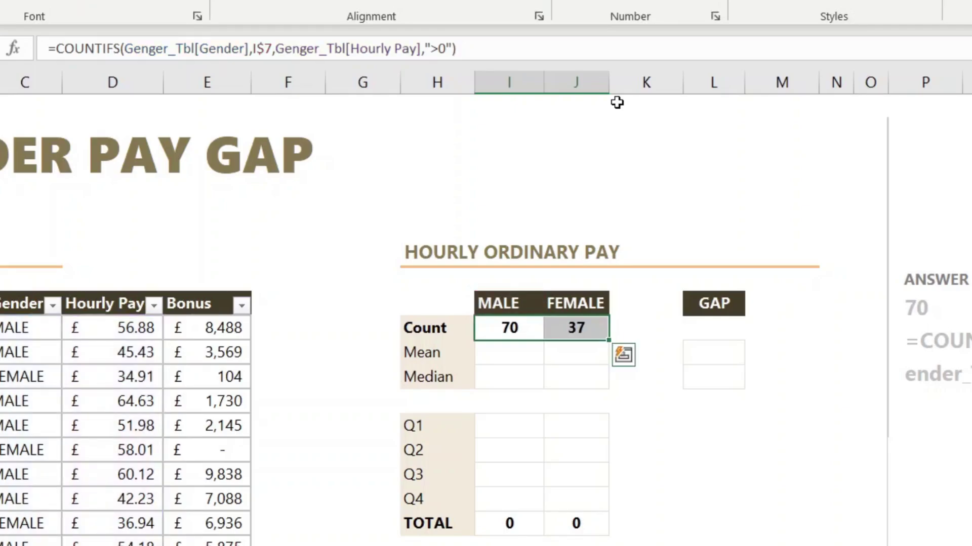
{"action": "left_click", "coordinate": [559, 327]}
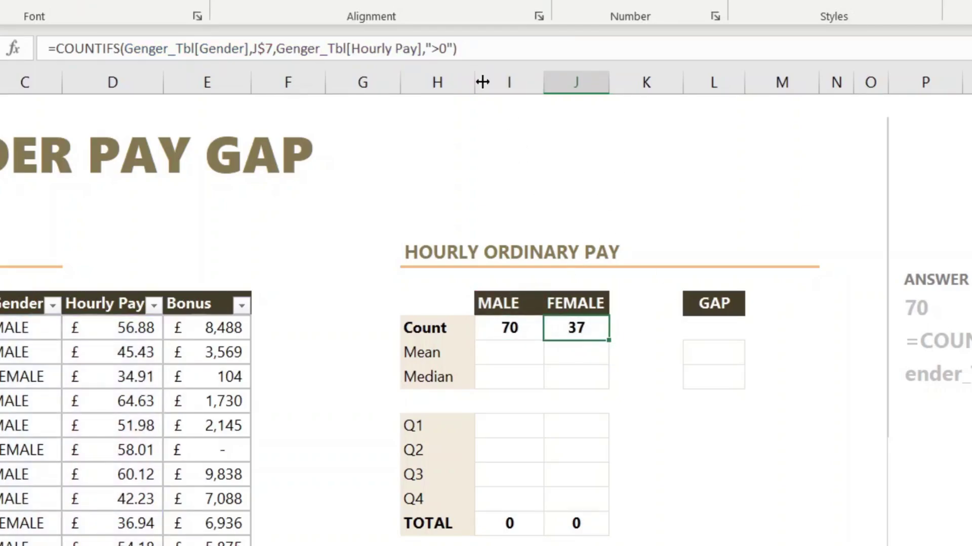
{"action": "key", "text": "F2"}
{"action": "left_click", "coordinate": [295, 48]}
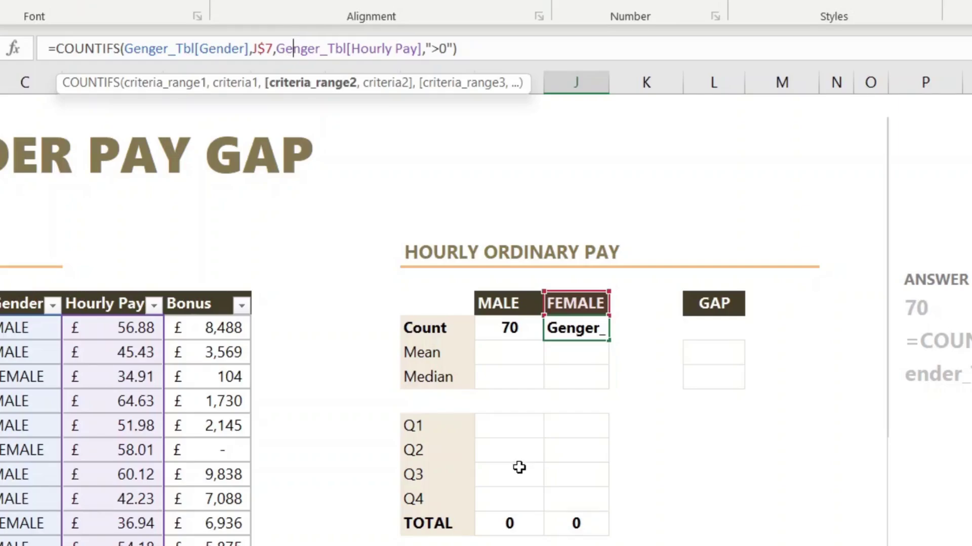
{"action": "key", "text": "ctrl+Return"}
- Start an AVERAGEIFS formula in the male Mean cell with the table's Hourly Pay column as the average range
{"action": "left_click", "coordinate": [507, 357]}
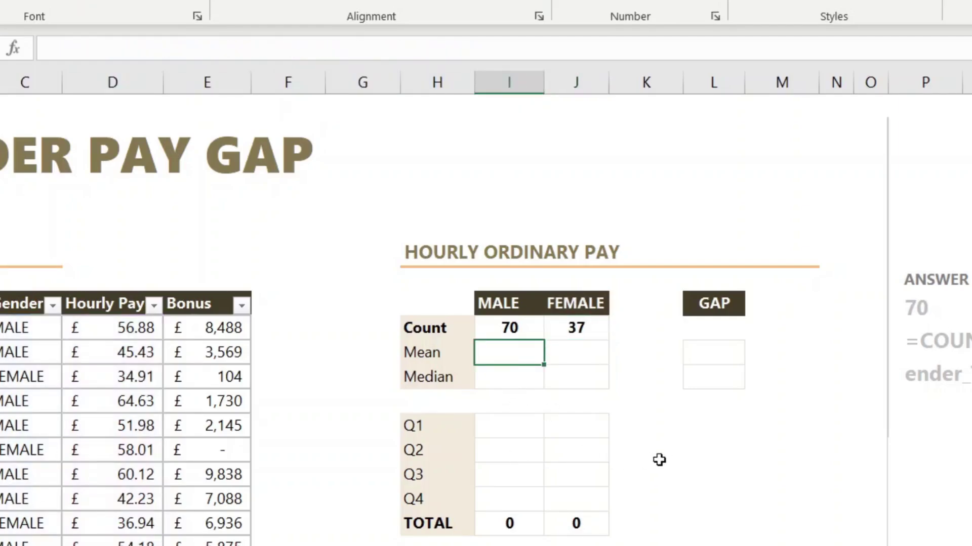
{"action": "type", "text": "="}
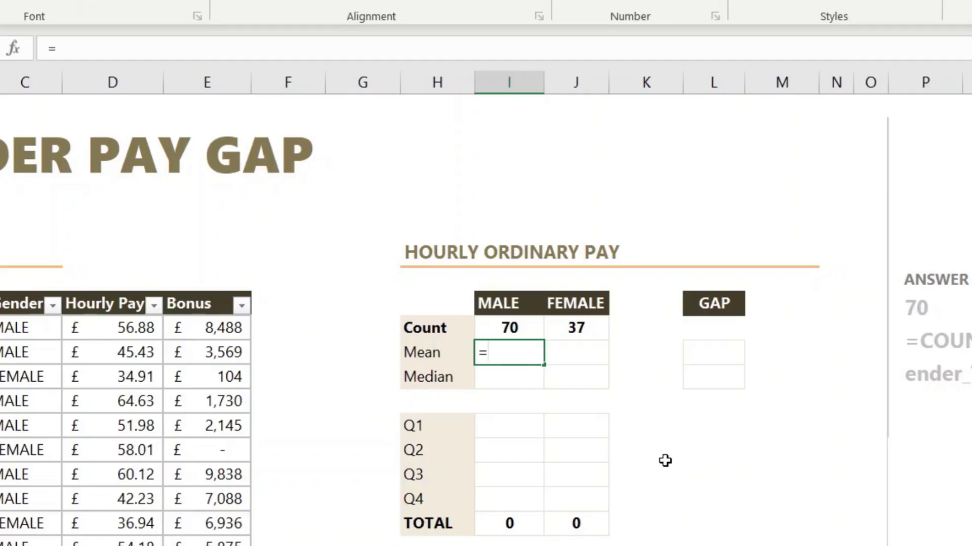
{"action": "type", "text": "aver"}
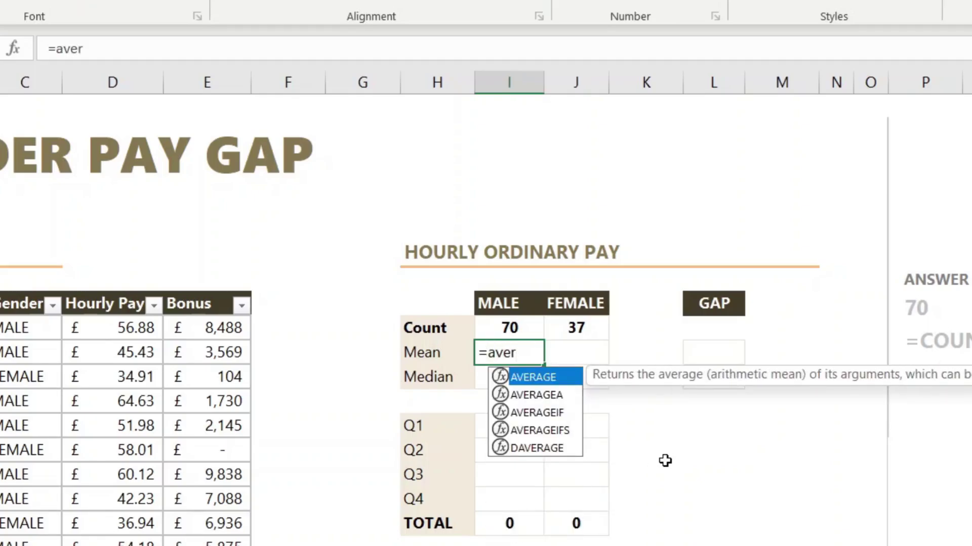
{"action": "key", "text": "Down"}
{"action": "key", "text": "Down"}
{"action": "key", "text": "Down"}
{"action": "key", "text": "Tab"}
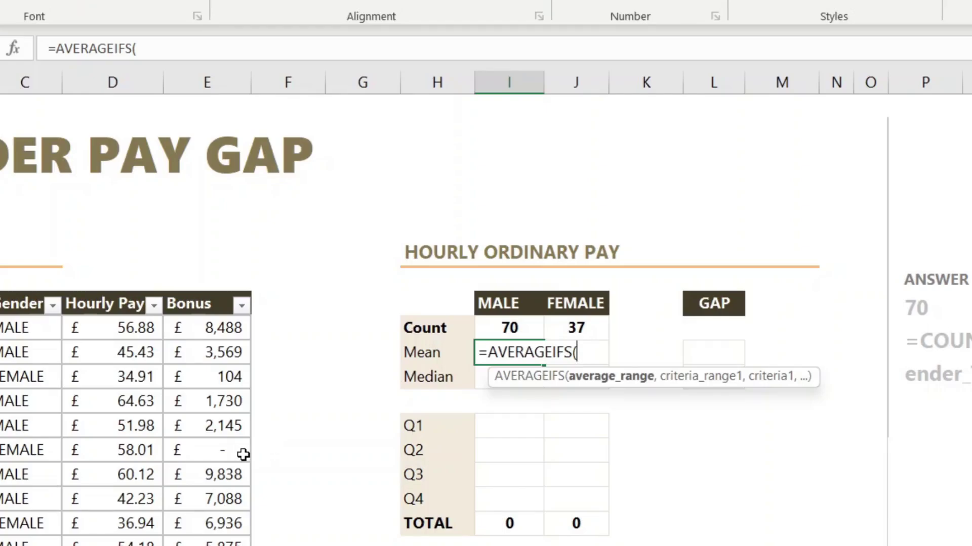
{"action": "left_click", "coordinate": [123, 295]}
{"action": "type", "text": ","}
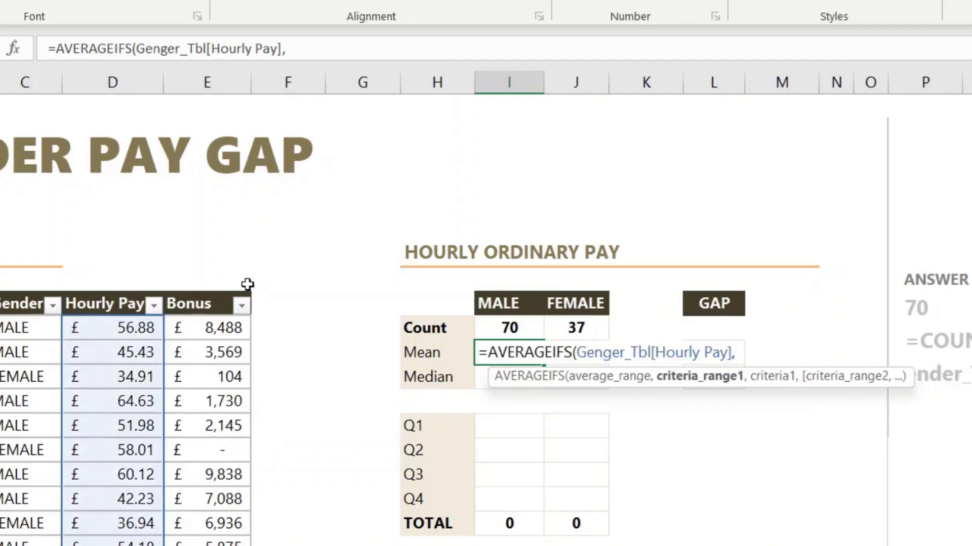
- Add the table's Gender column as the first AVERAGEIFS criteria range, matched to the MALE header with a row-locked reference, I$7
{"action": "left_click", "coordinate": [18, 291]}
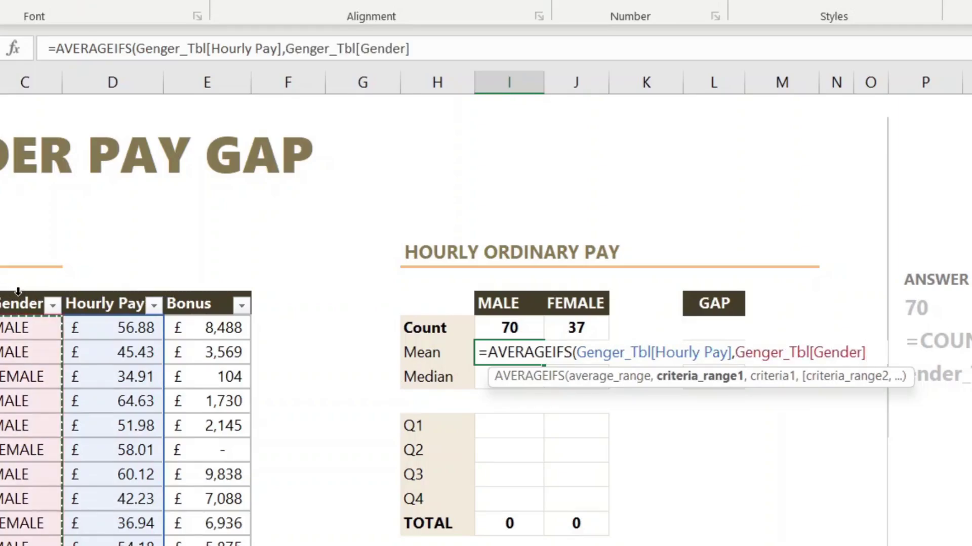
{"action": "type", "text": ","}
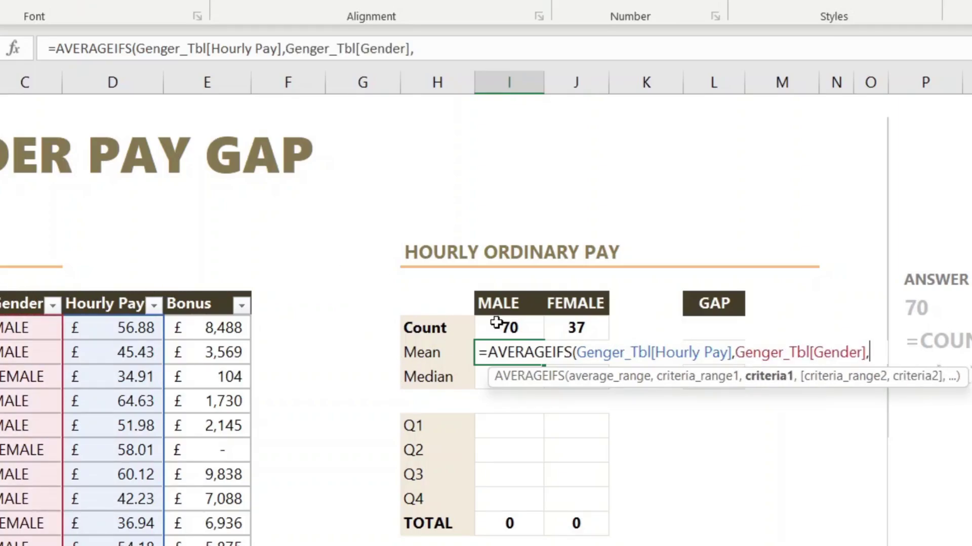
{"action": "left_click", "coordinate": [529, 310]}
{"action": "key", "text": "F4"}
{"action": "key", "text": "F4"}
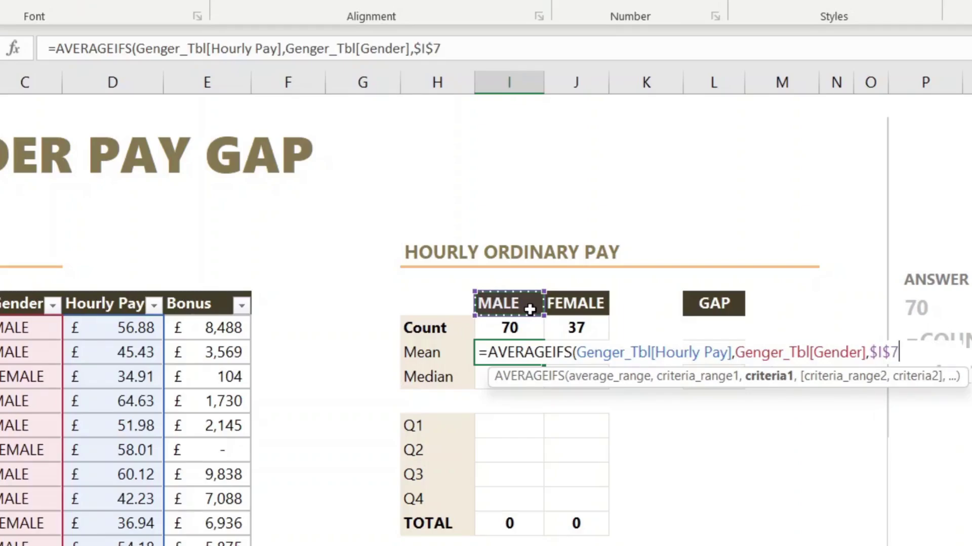
{"action": "key", "text": "F4"}
{"action": "key", "text": "F4"}
{"action": "key", "text": "F4"}
{"action": "key", "text": "F4"}
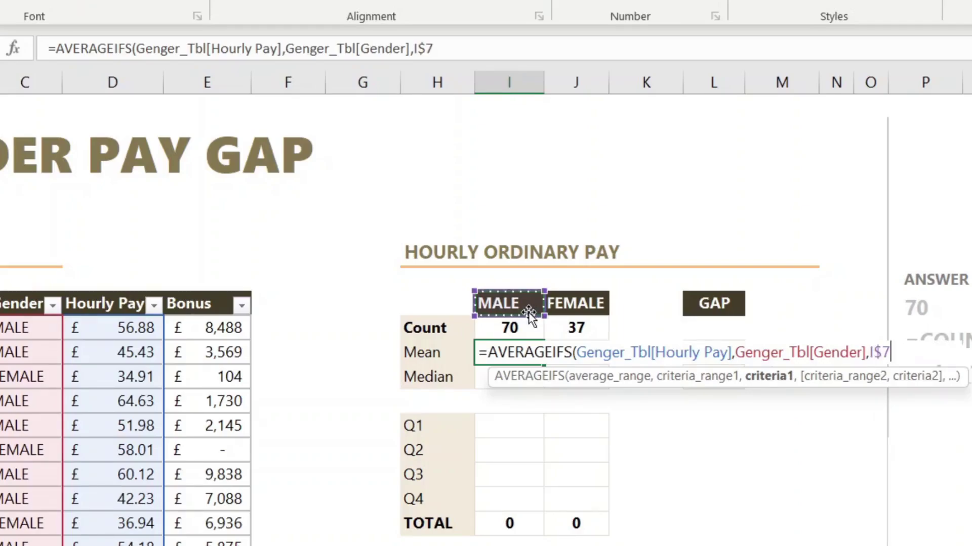
- Add a second AVERAGEIFS condition requiring the Hourly Pay column to be ">0" and complete the male Mean formula
{"action": "type", "text": ","}
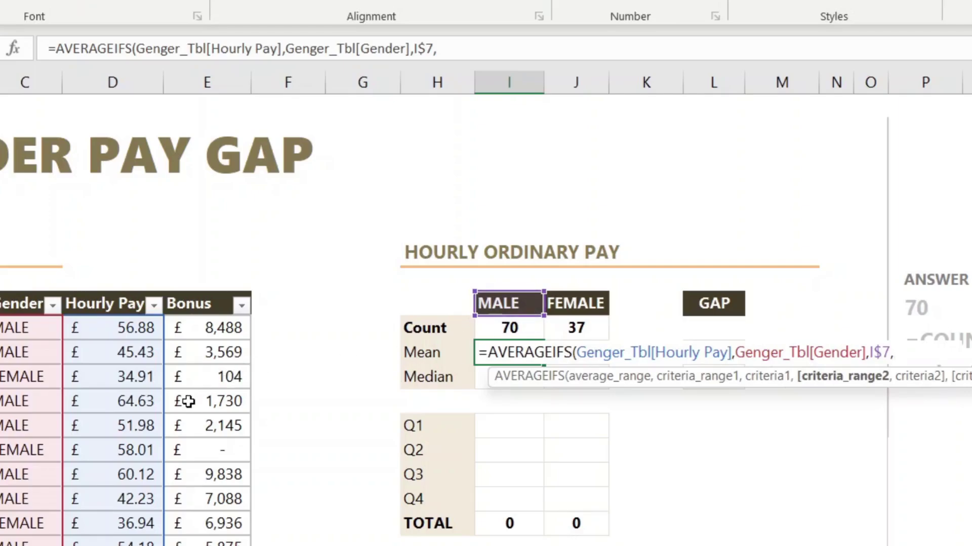
{"action": "left_click", "coordinate": [108, 288]}
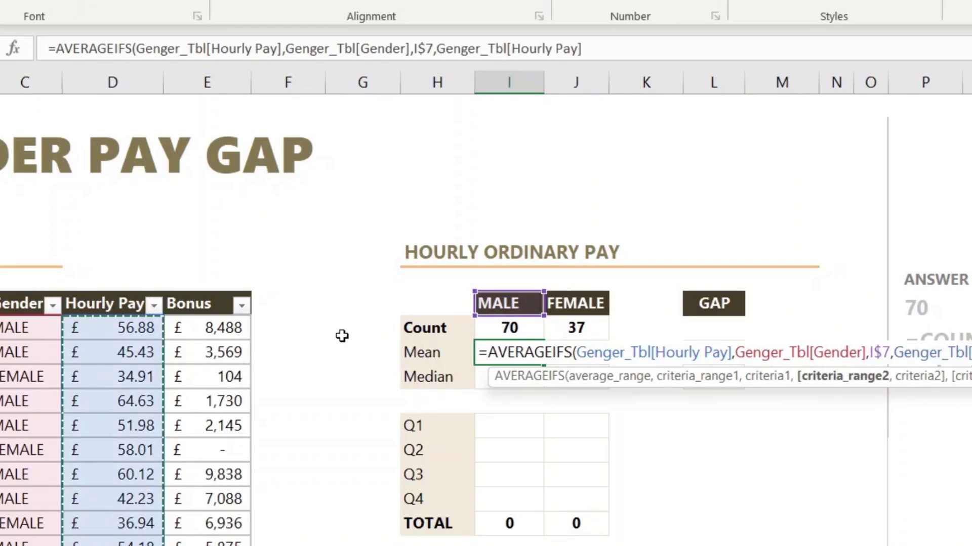
{"action": "type", "text": ","}
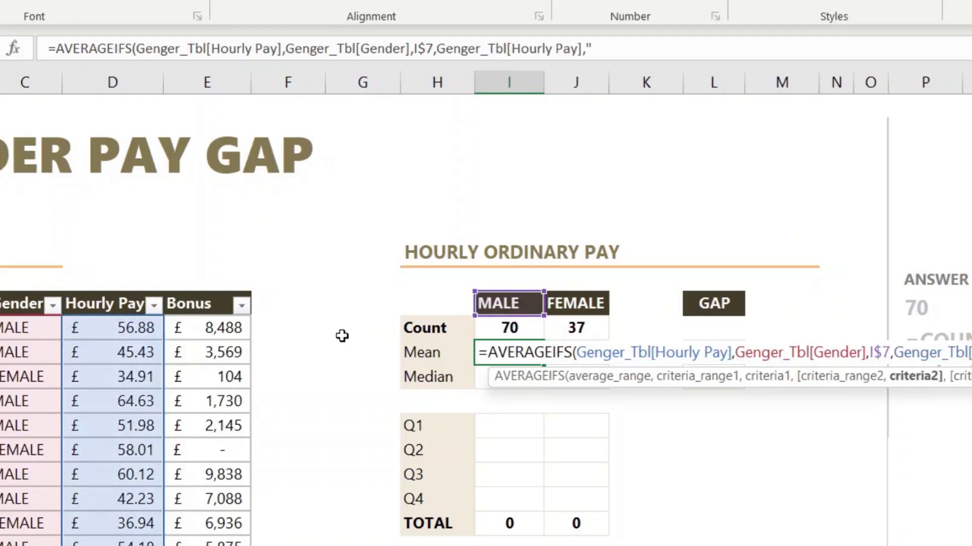
{"action": "type", "text": "\">0\")"}
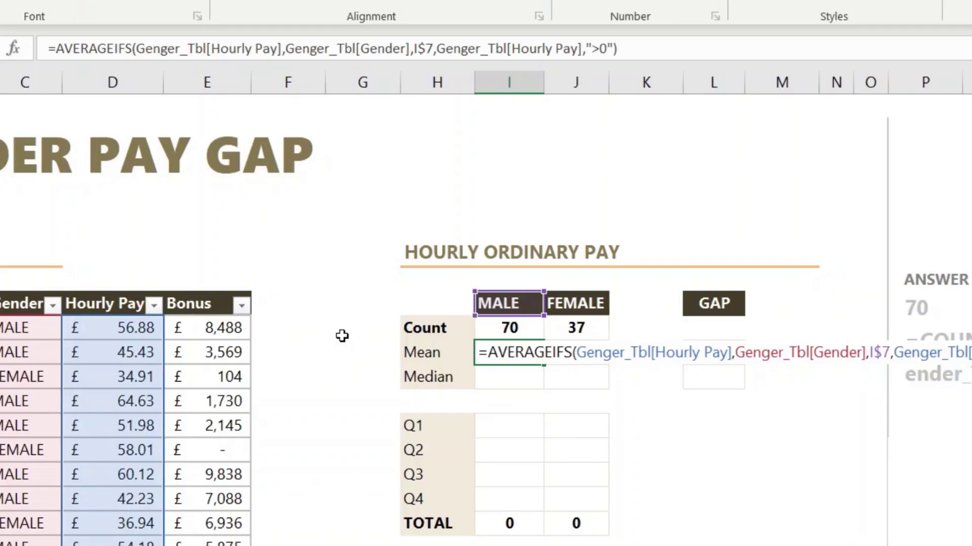
{"action": "key", "text": "Return"}
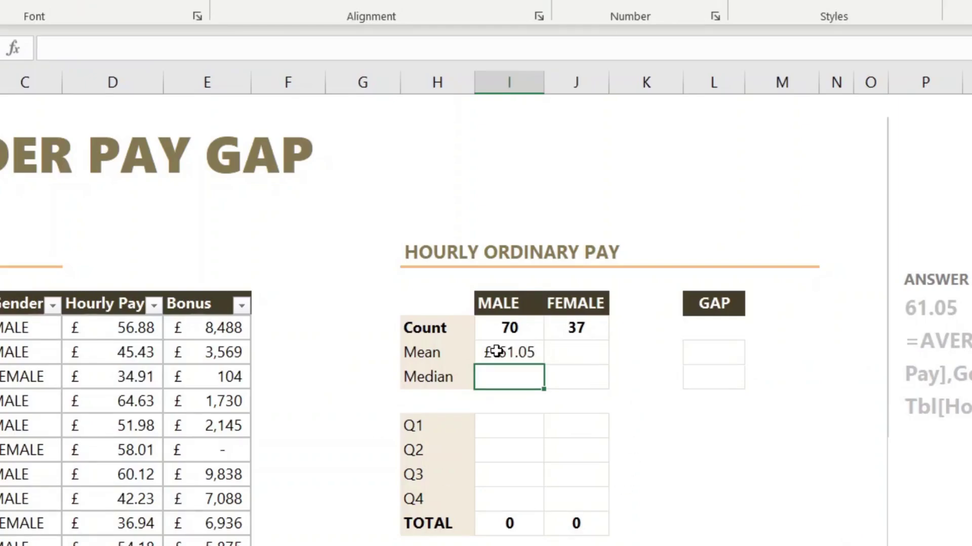
- Enter the male AVERAGEIFS formula into both the male and female Mean cells at once, and check the female cell's references
{"action": "left_click", "coordinate": [496, 351]}
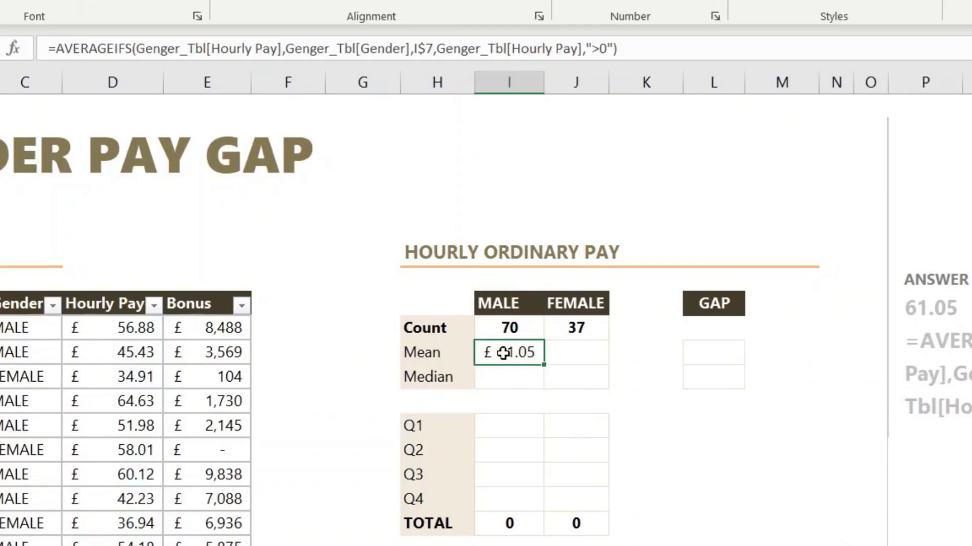
{"action": "left_click_drag", "start_coordinate": [499, 351], "coordinate": [562, 355]}
{"action": "left_click", "coordinate": [642, 49]}
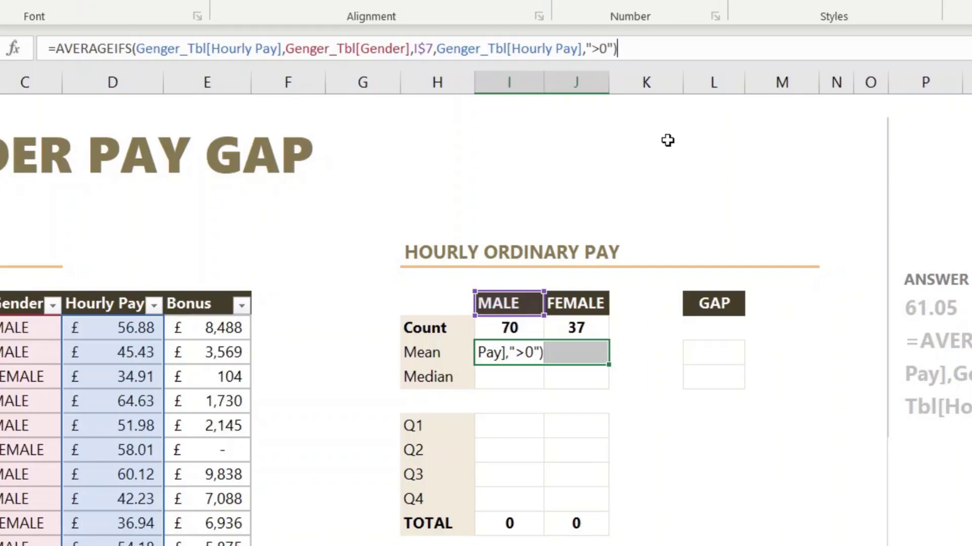
{"action": "key", "text": "ctrl+Return"}
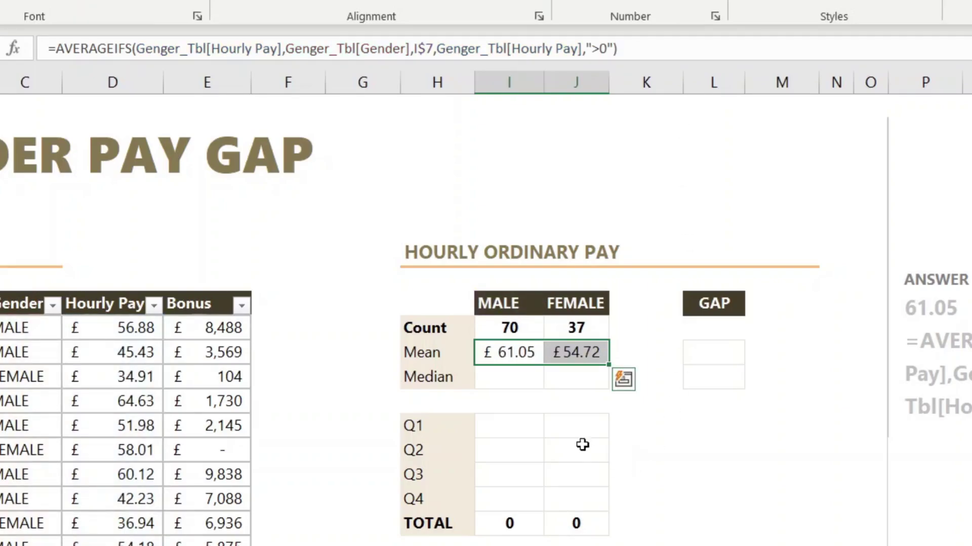
{"action": "left_click", "coordinate": [580, 428]}
{"action": "left_click", "coordinate": [586, 357]}
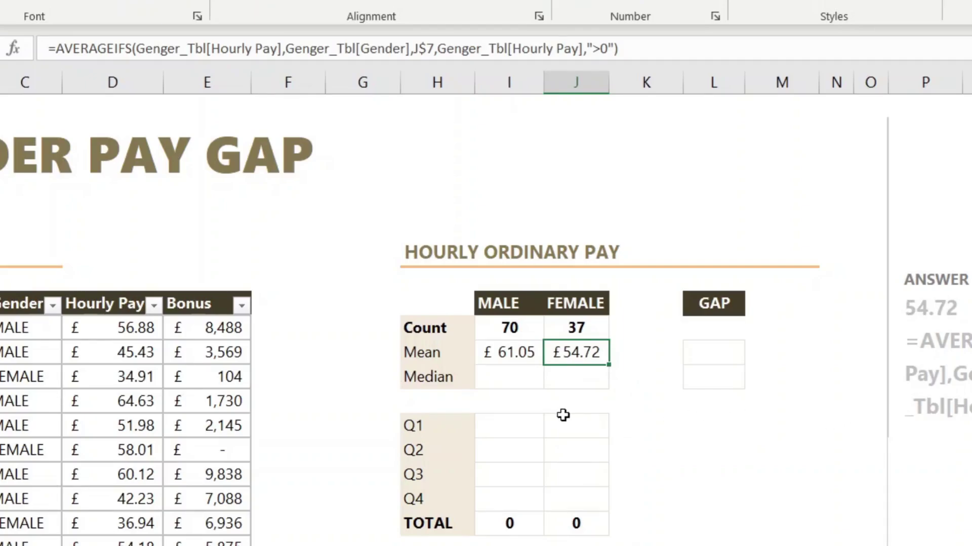
- Enter a MEDIAN formula over the table's whole Hourly Pay column in the male Median cell
{"action": "left_click", "coordinate": [515, 370]}
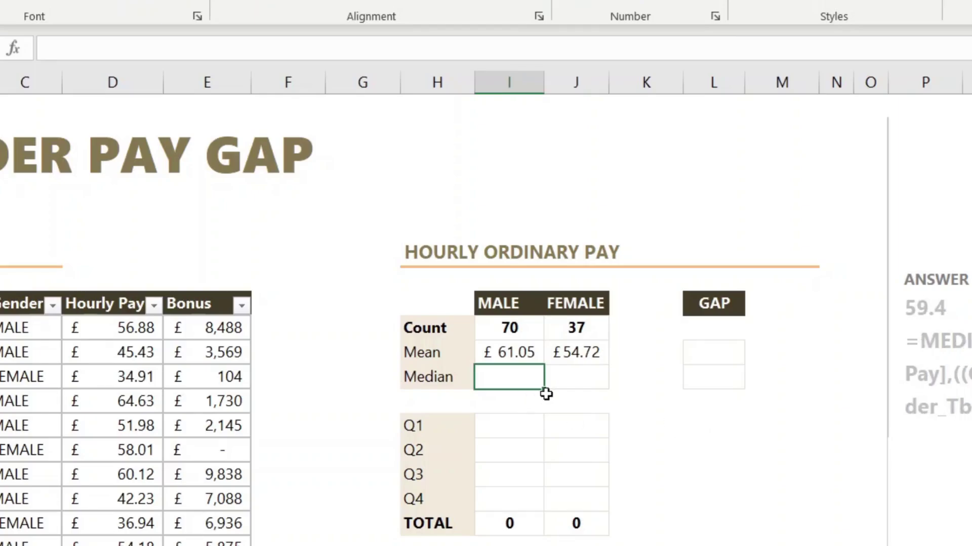
{"action": "left_click", "coordinate": [560, 384]}
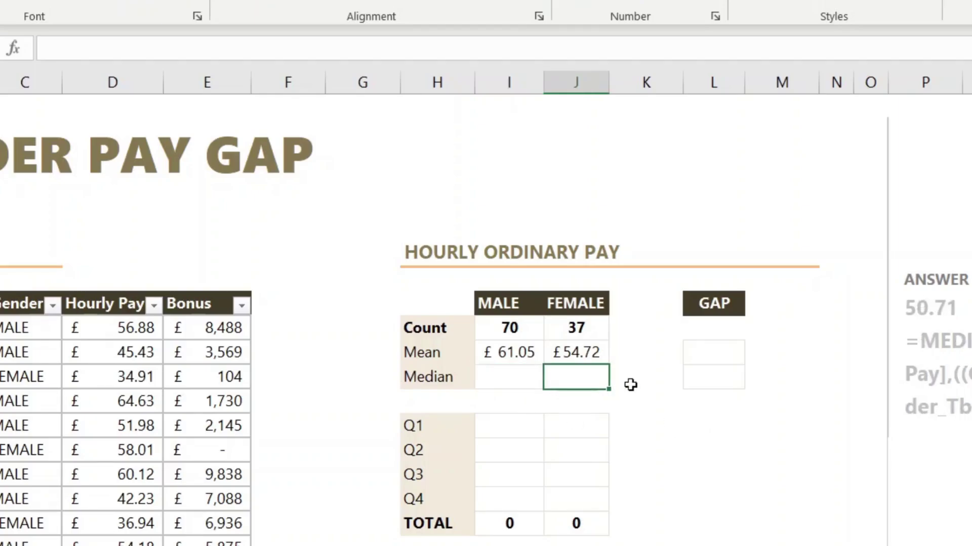
{"action": "left_click", "coordinate": [625, 404]}
{"action": "left_click", "coordinate": [507, 380]}
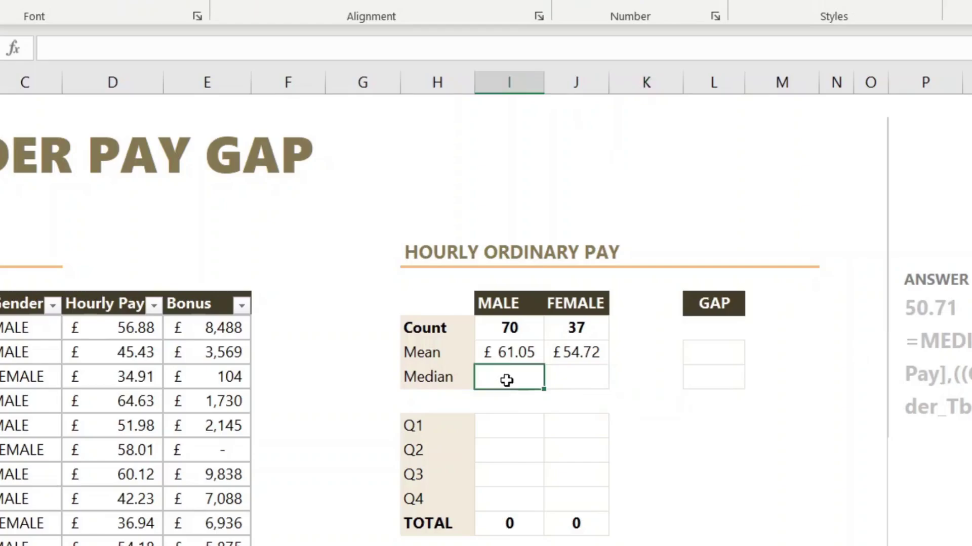
{"action": "type", "text": "=med"}
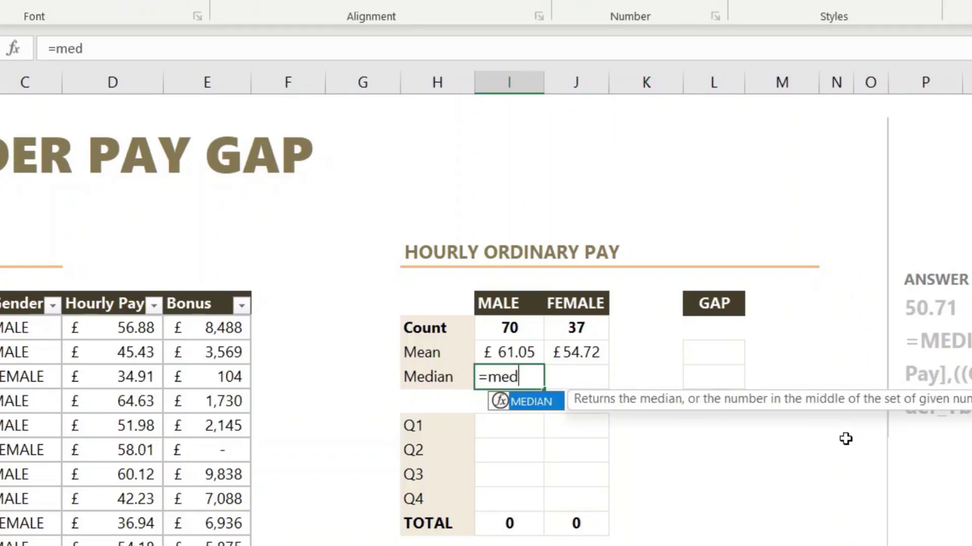
{"action": "key", "text": "Tab"}
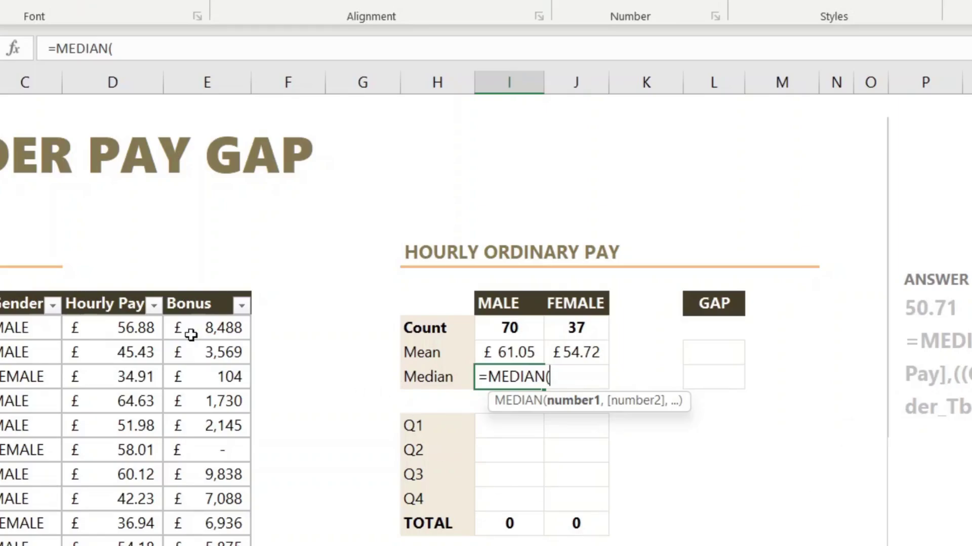
{"action": "left_click", "coordinate": [127, 294]}
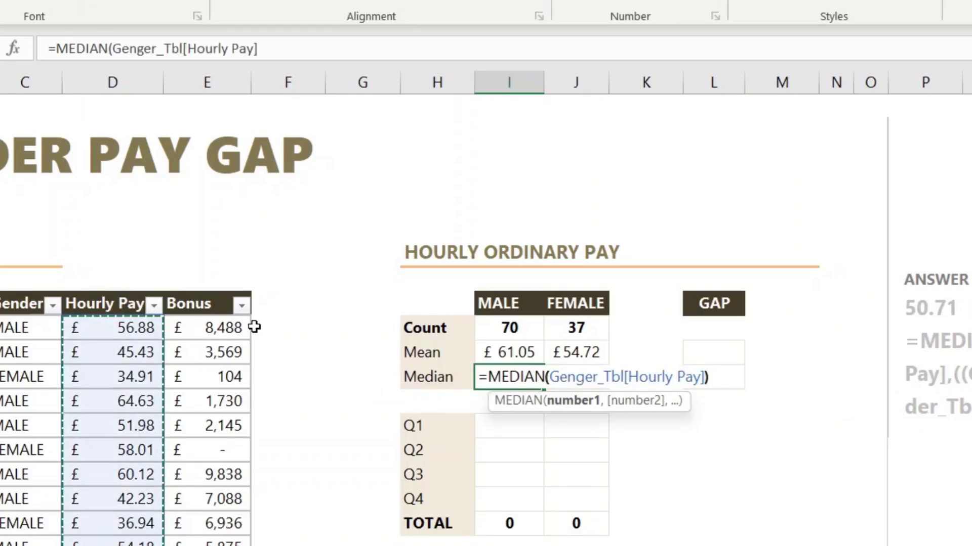
{"action": "type", "text": ")"}
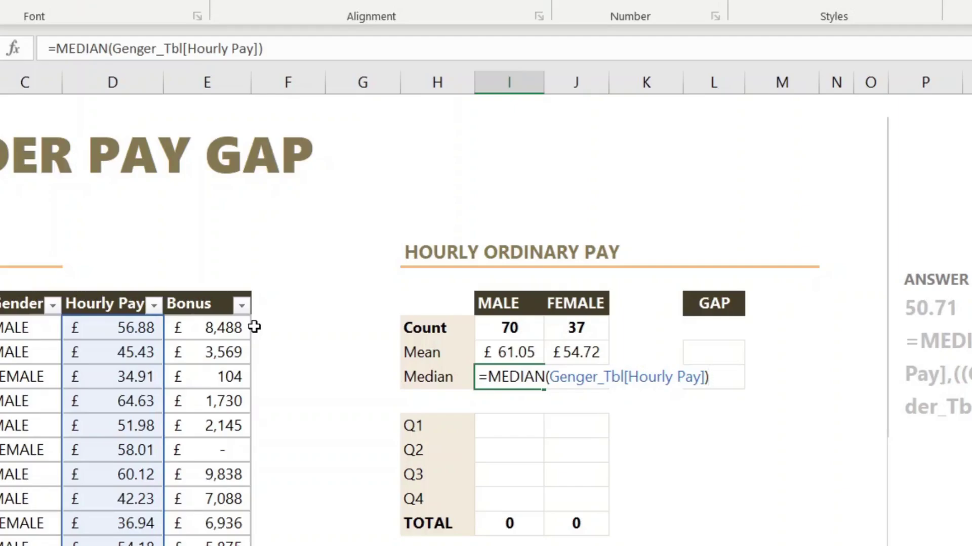
{"action": "key", "text": "Return"}
{"action": "key", "text": "Up"}
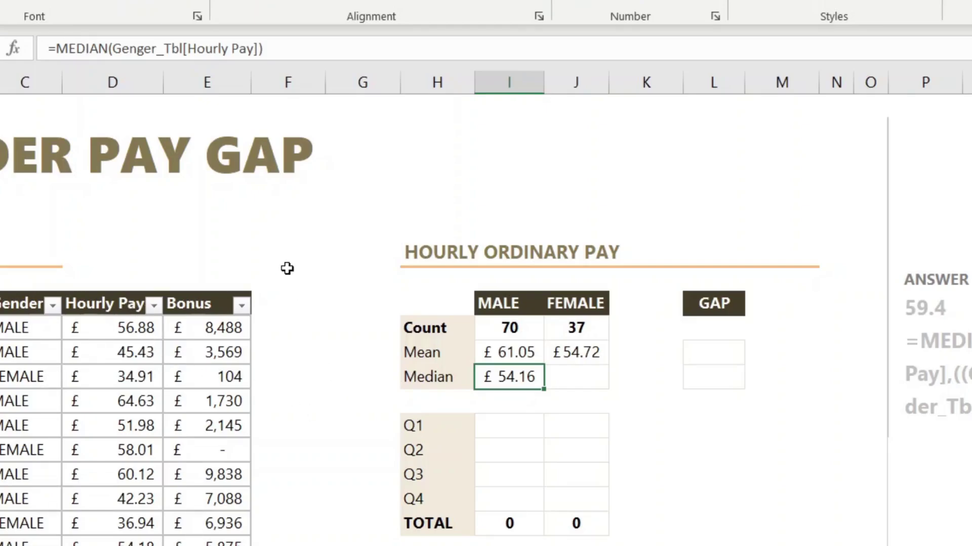
- Replace the argument of the male MEDIAN formula with a nested FILTER function that uses the Hourly Pay column as its array
{"action": "left_click_drag", "start_coordinate": [278, 47], "coordinate": [122, 37]}
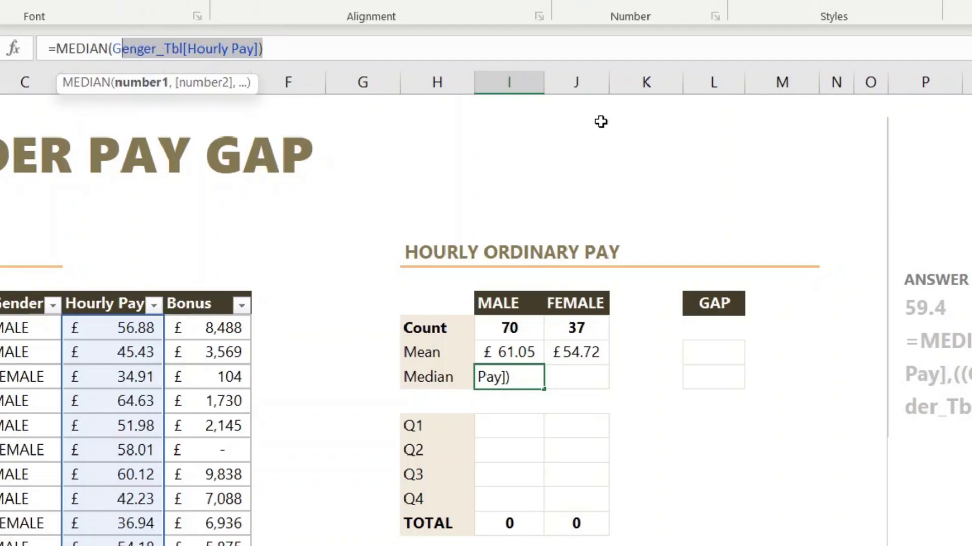
{"action": "key", "text": "BackSpace"}
{"action": "key", "text": "BackSpace"}
{"action": "type", "text": "filt"}
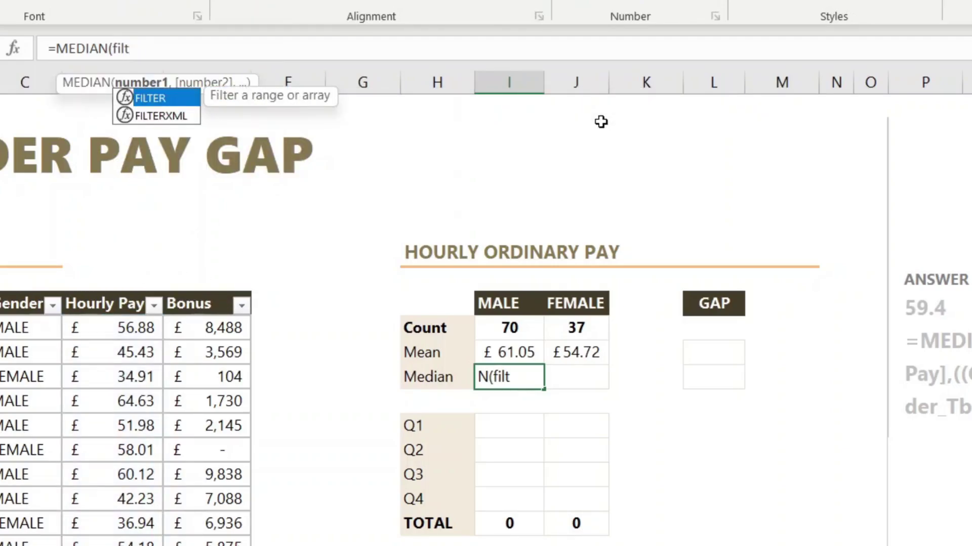
{"action": "key", "text": "Tab"}
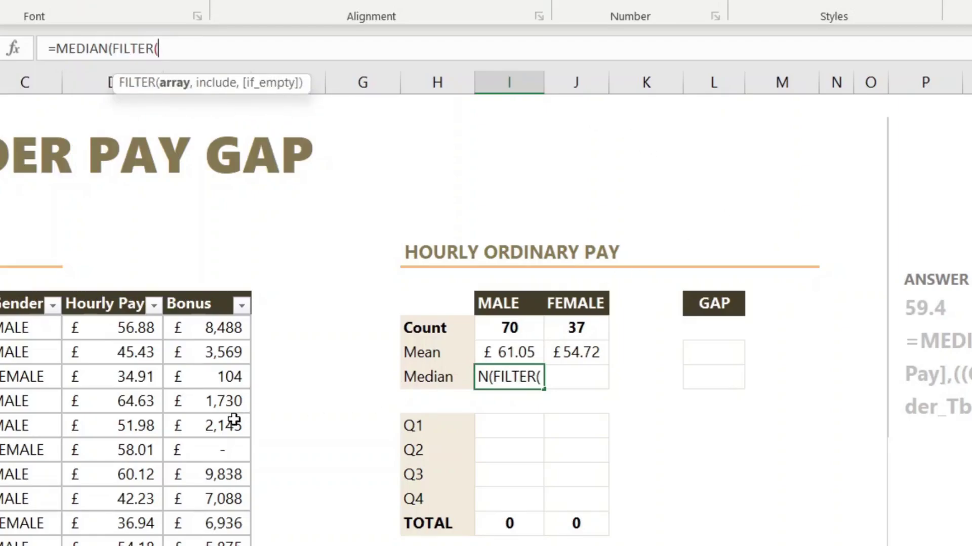
{"action": "left_click", "coordinate": [125, 293]}
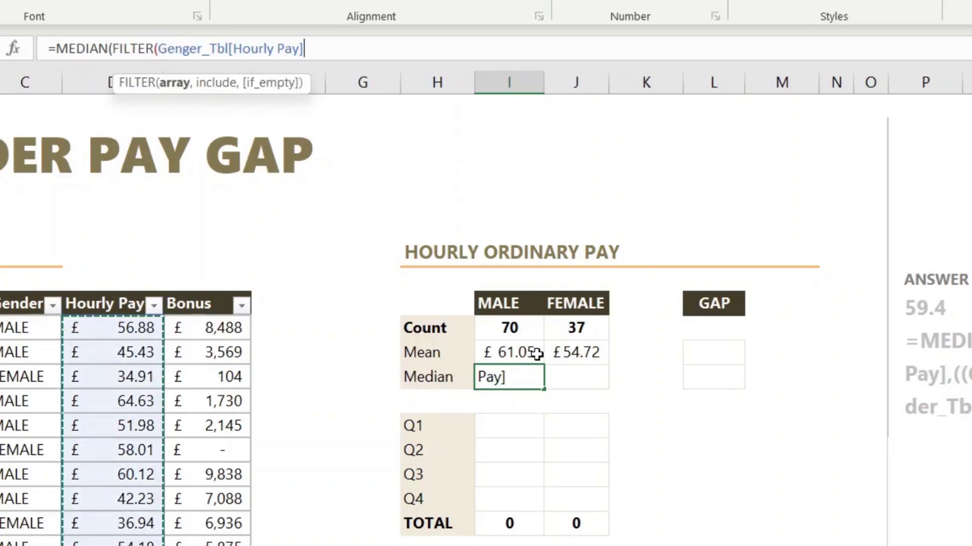
{"action": "type", "text": ","}
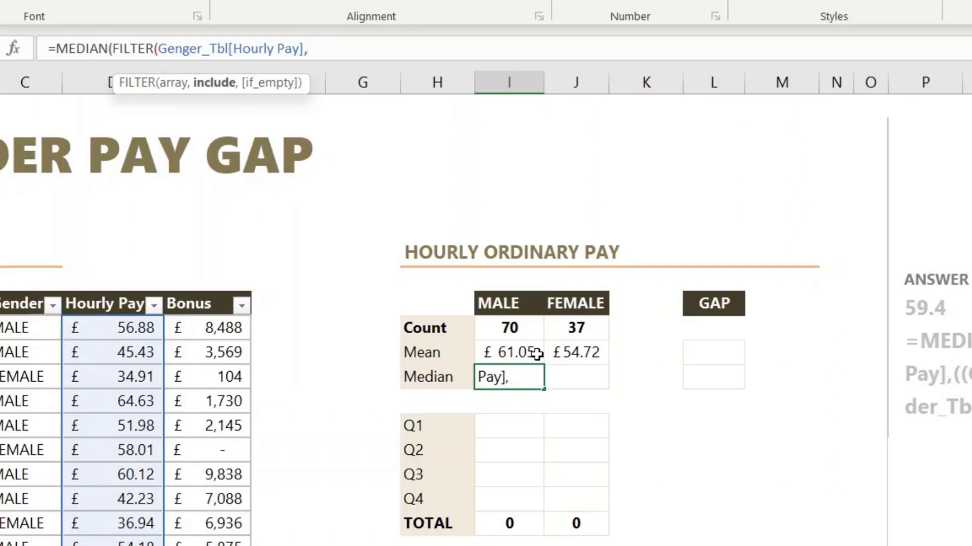
- Add a bracketed FILTER condition that Gender equals the row-locked MALE header, I$7, followed by a multiplication sign for a second condition
{"action": "type", "text": "(("}
{"action": "left_click", "coordinate": [22, 298]}
{"action": "type", "text": "="}
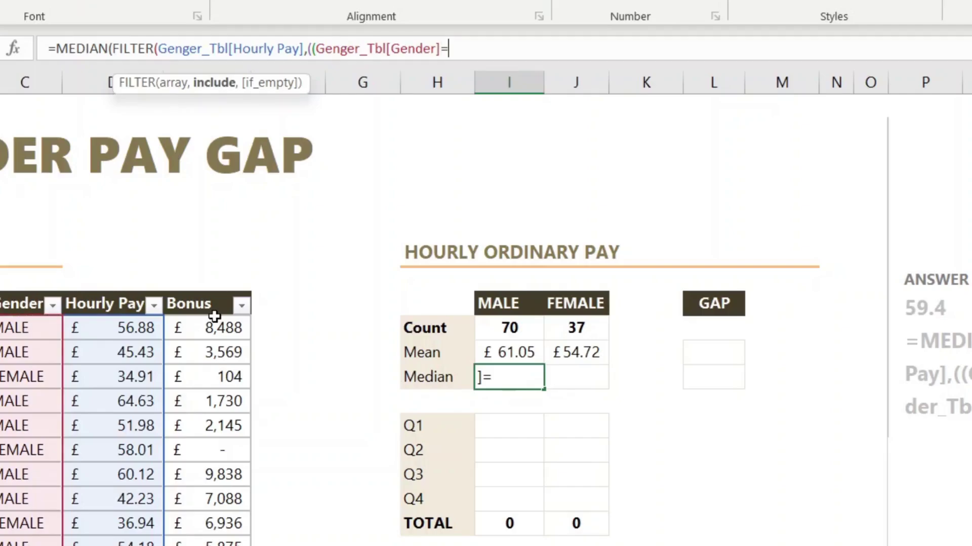
{"action": "left_click", "coordinate": [508, 303]}
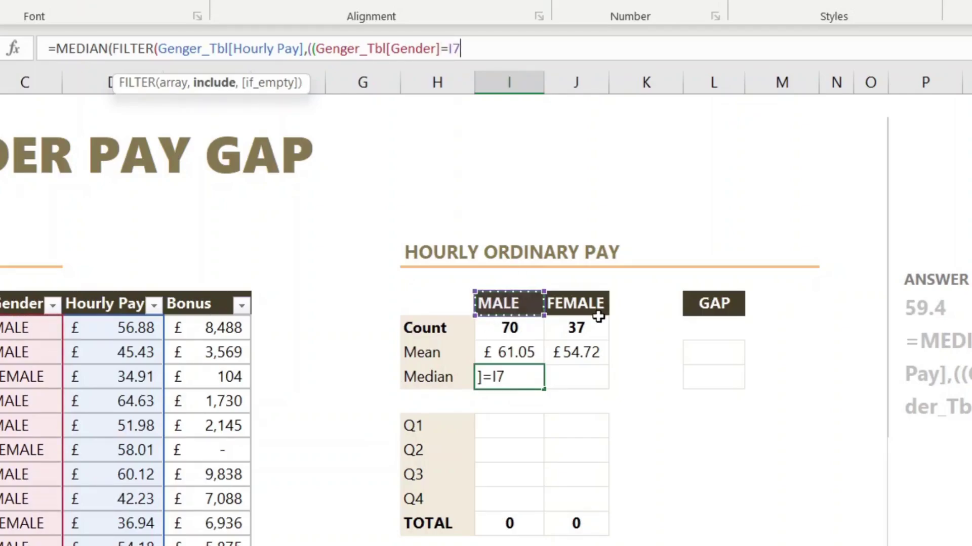
{"action": "key", "text": "F4"}
{"action": "key", "text": "F4"}
{"action": "type", "text": ")*("}
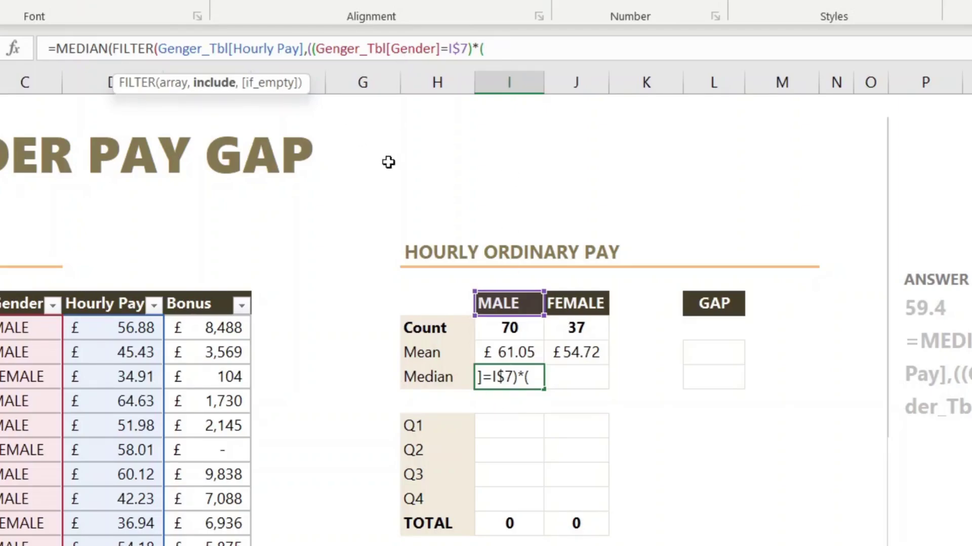
- Add the second FILTER condition that Hourly Pay is >0, close all brackets and complete the male Median formula
{"action": "left_click", "coordinate": [122, 290]}
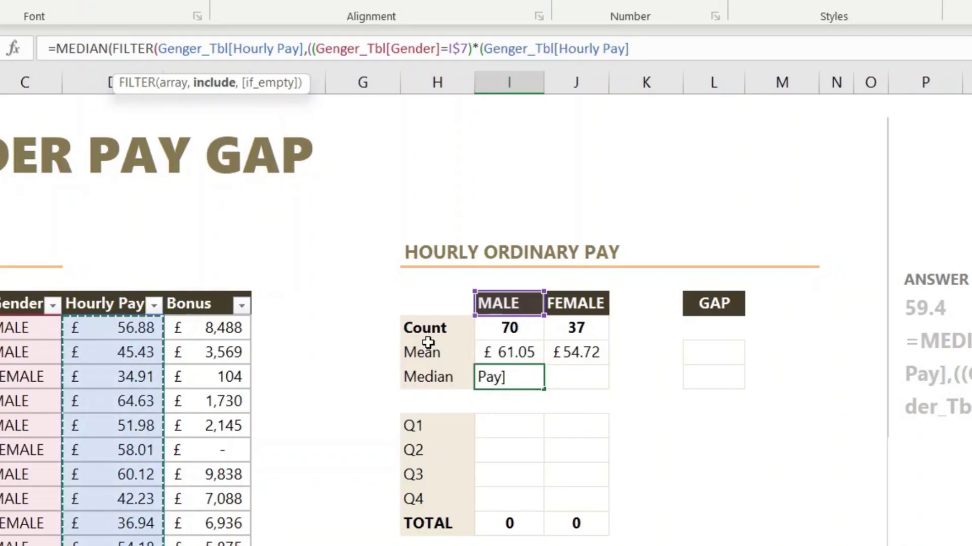
{"action": "type", "text": ">0"}
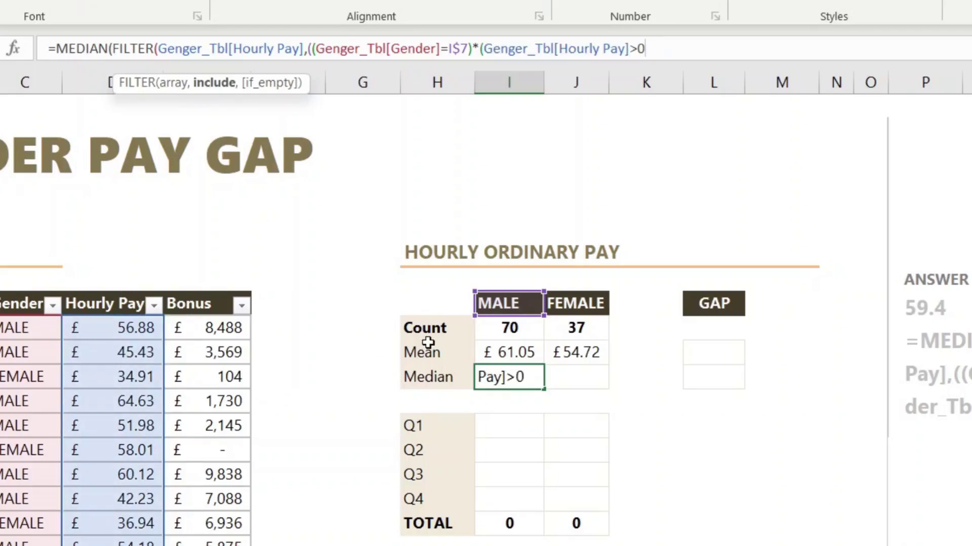
{"action": "type", "text": ")))"}
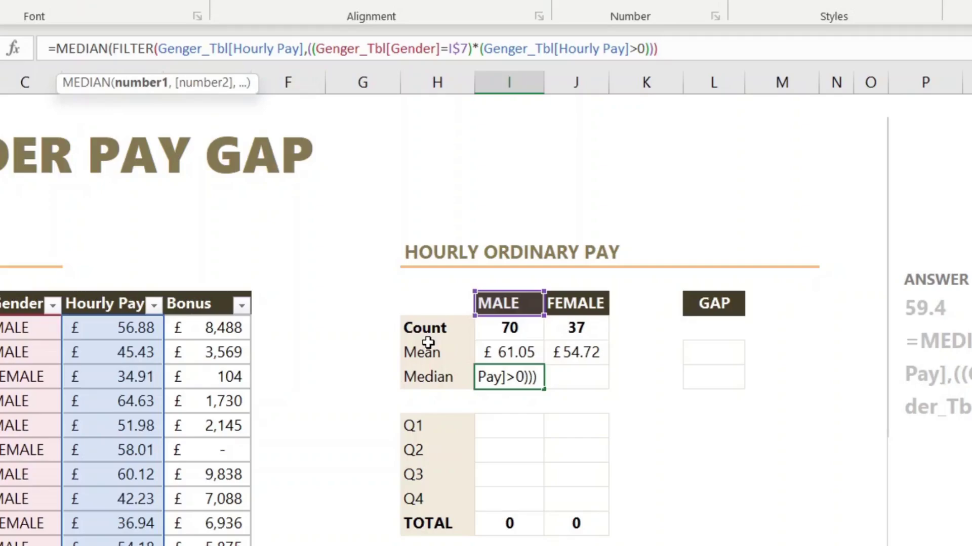
{"action": "type", "text": ")"}
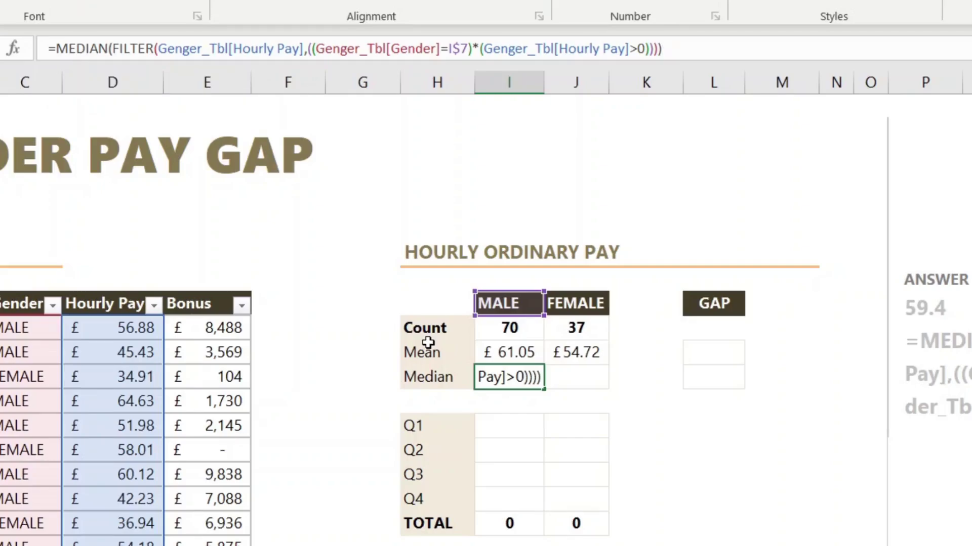
{"action": "key", "text": "Return"}
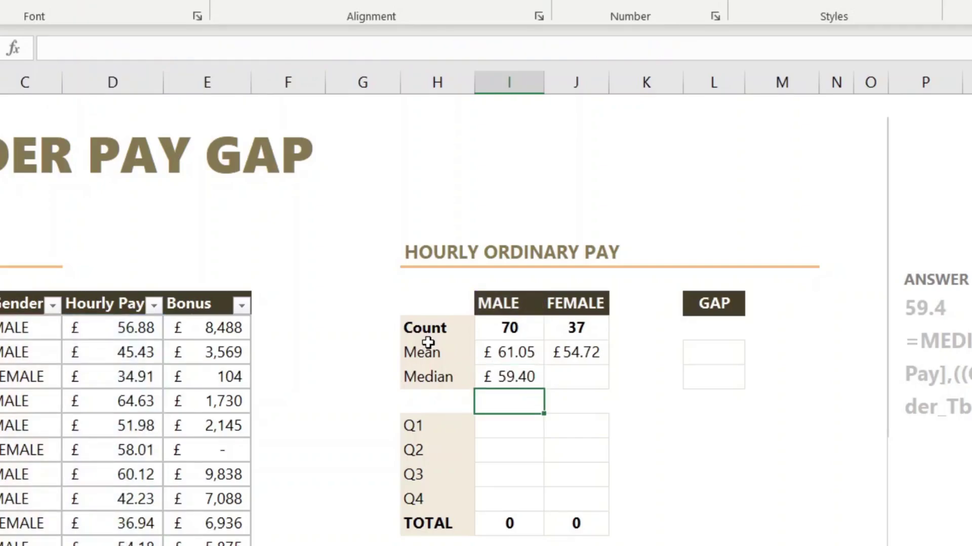
- Fill the male Median formula across to the female Median cell and check the gender header reference in the copy
{"action": "left_click_drag", "start_coordinate": [505, 375], "coordinate": [560, 375]}
{"action": "left_click", "coordinate": [681, 50]}
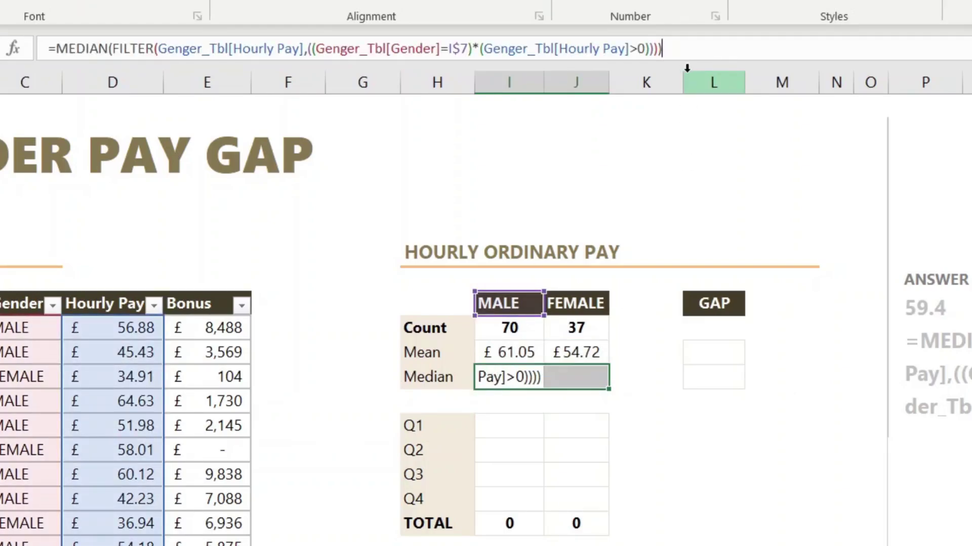
{"action": "key", "text": "ctrl+Return"}
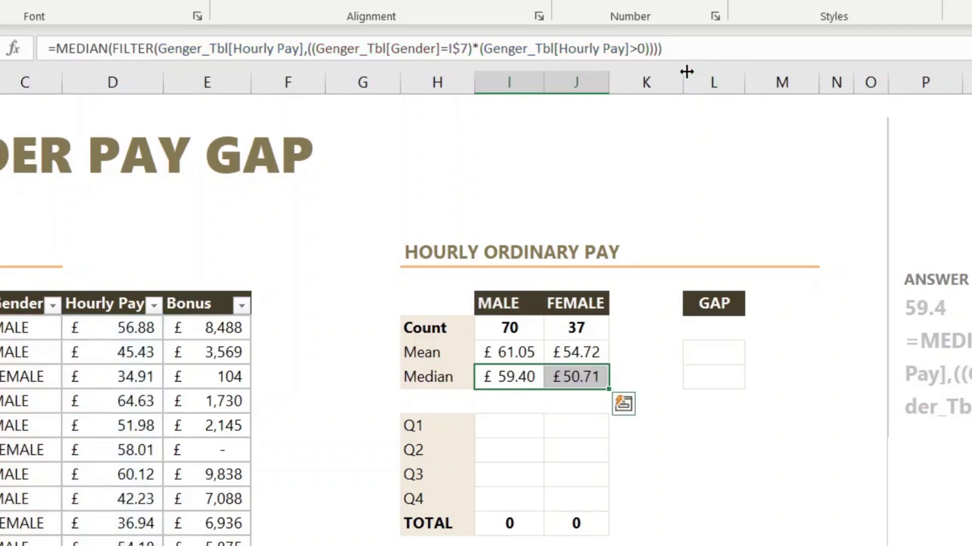
{"action": "left_click", "coordinate": [653, 440]}
{"action": "left_click", "coordinate": [587, 377]}
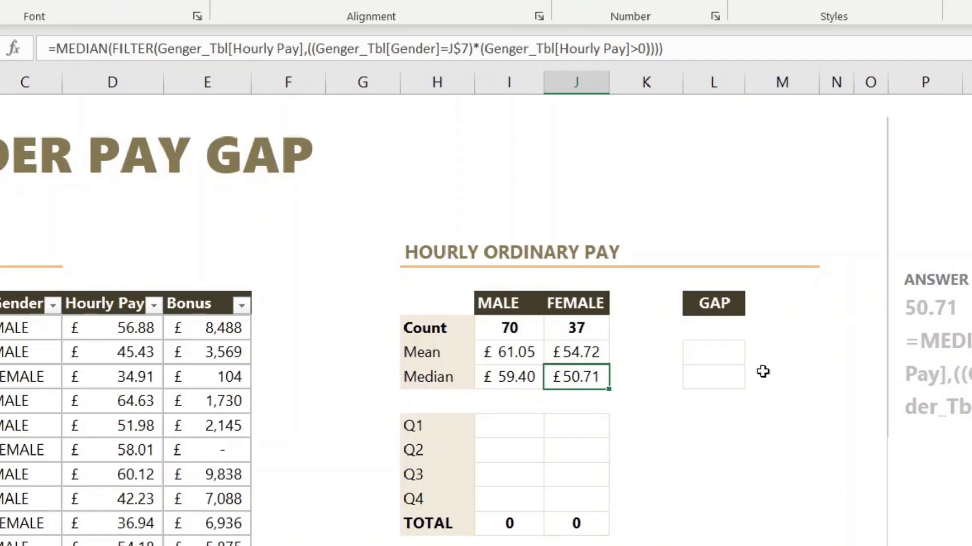
{"action": "left_click", "coordinate": [669, 417]}
- Enter the formula =J9/I9-1 in the Mean row's GAP cell to calculate female mean pay relative to male
{"action": "left_click", "coordinate": [732, 351]}
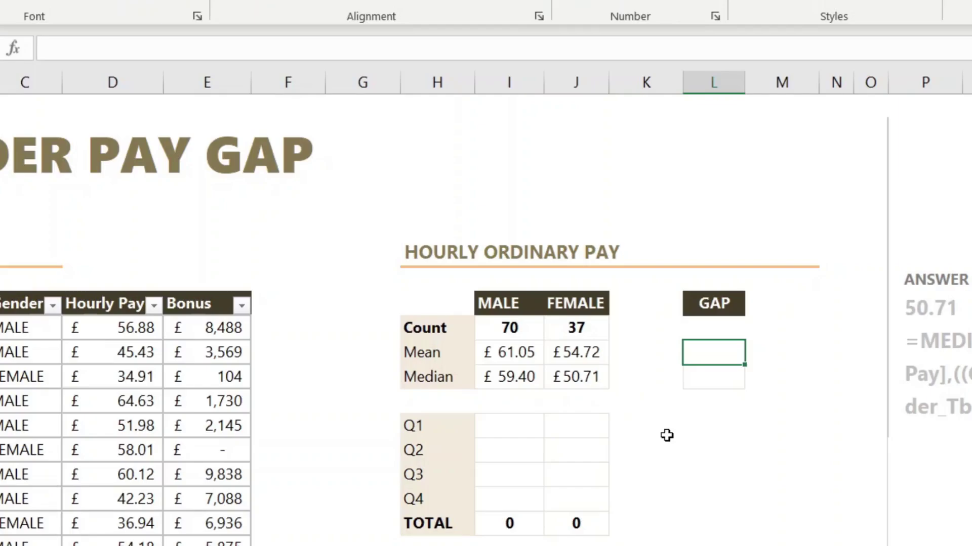
{"action": "type", "text": "="}
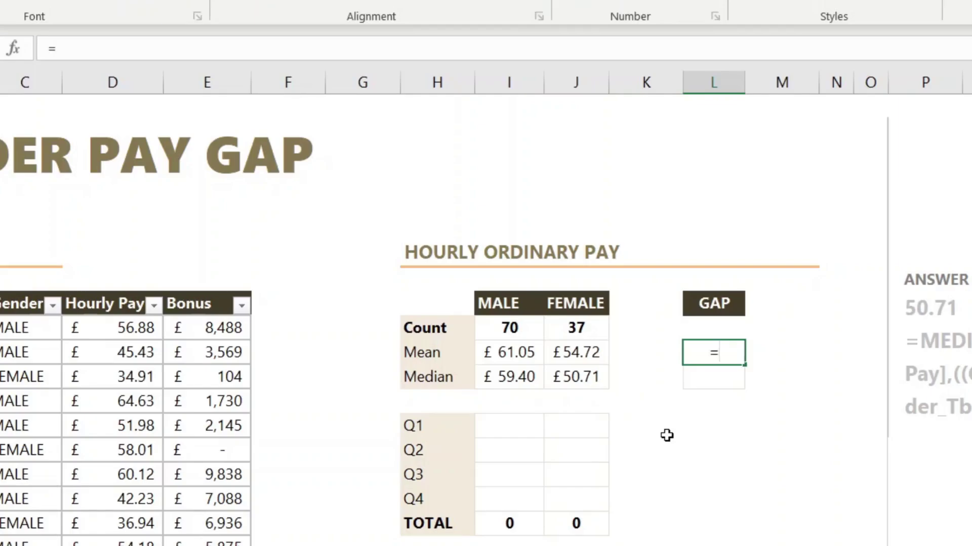
{"action": "left_click", "coordinate": [580, 360]}
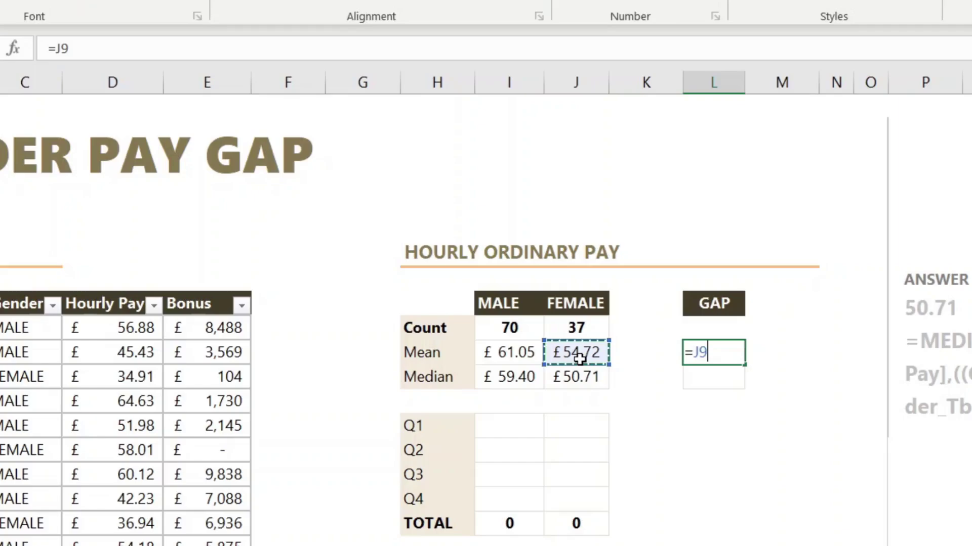
{"action": "type", "text": "/"}
{"action": "left_click", "coordinate": [514, 353]}
{"action": "type", "text": "-"}
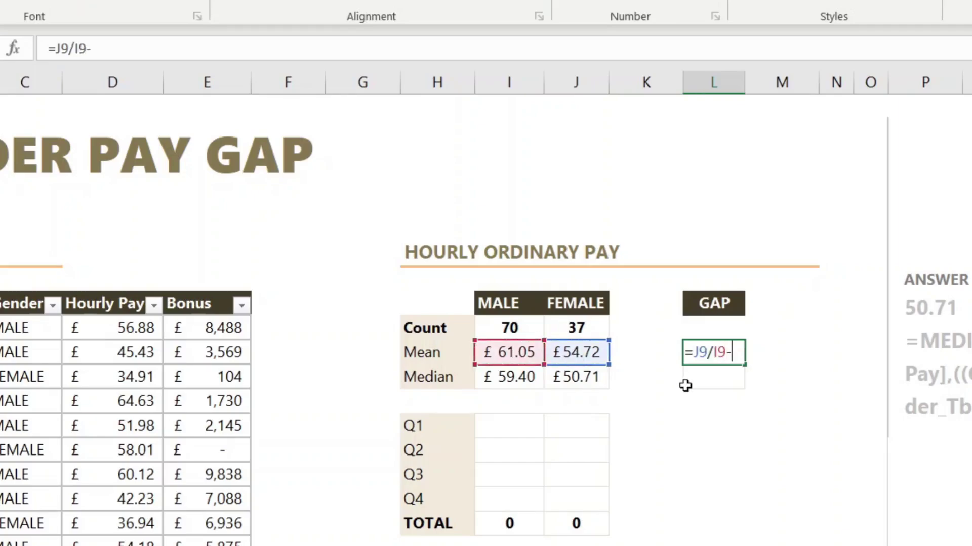
{"action": "type", "text": "1"}
{"action": "key", "text": "Return"}
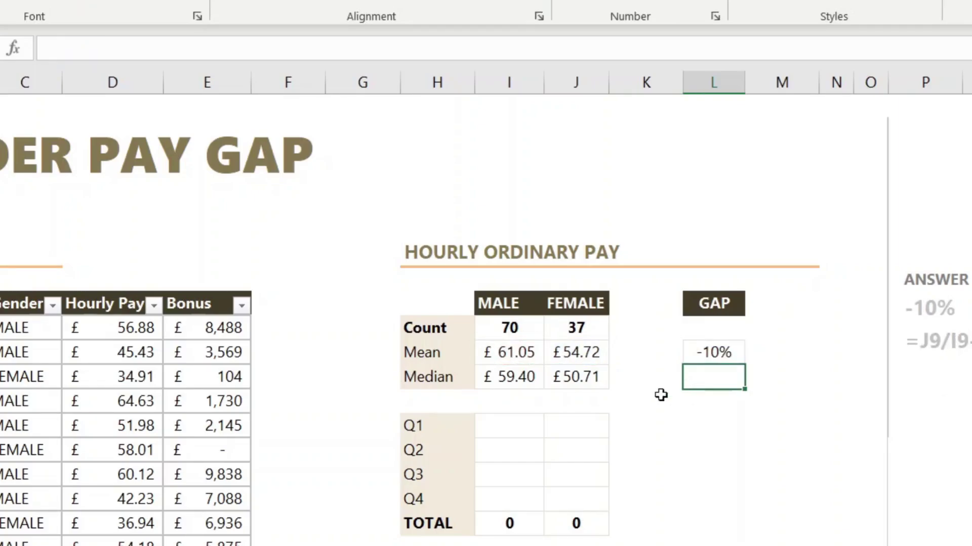
- Copy the Mean row's GAP formula down to the Median row
{"action": "left_click", "coordinate": [718, 352]}
{"action": "left_click_drag", "start_coordinate": [747, 364], "coordinate": [745, 387]}
{"action": "left_click", "coordinate": [718, 375]}
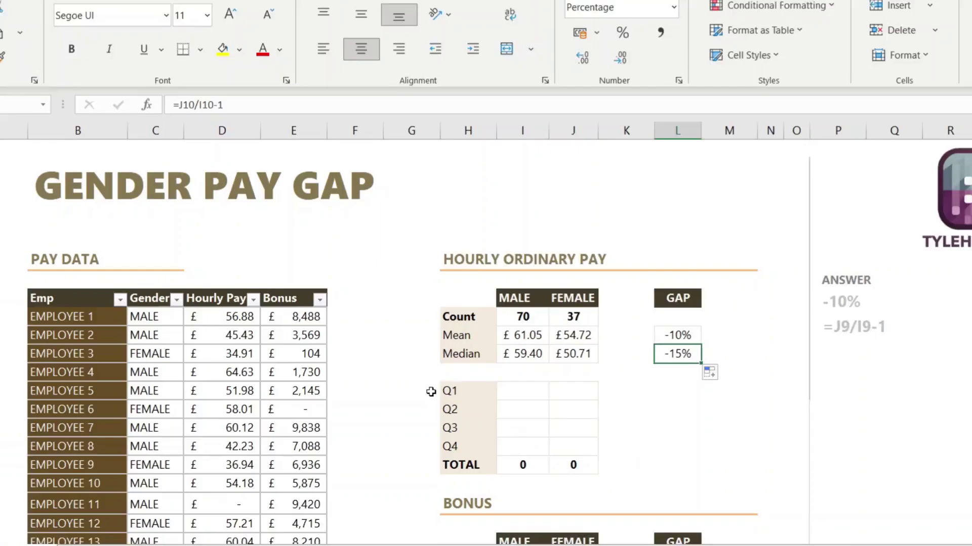
- Examine the empty male and female quartile cells and their Q1 to Q4 labels in the hourly ordinary pay section
{"action": "left_click", "coordinate": [389, 427]}
{"action": "scroll", "coordinate": [534, 487], "scroll_direction": "down", "scroll_amount": 2}
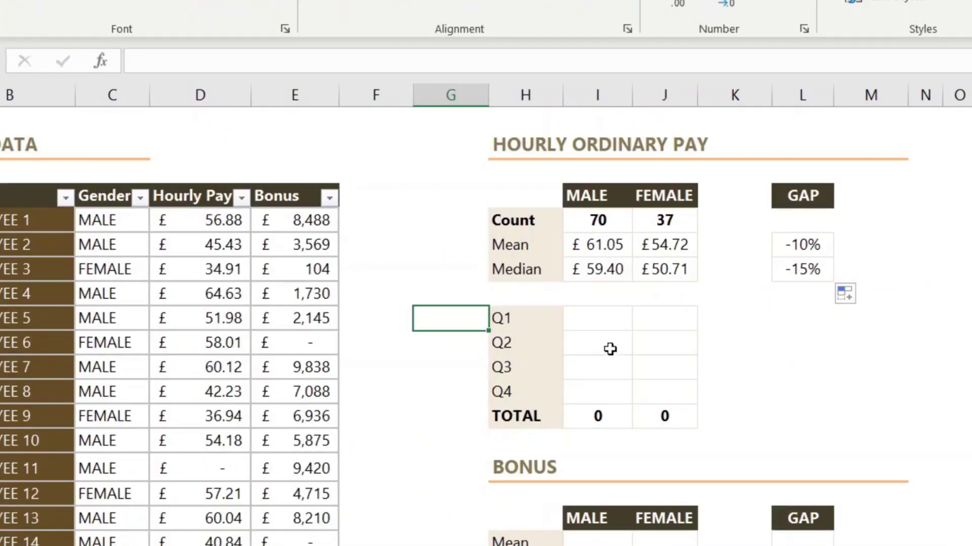
{"action": "left_click", "coordinate": [607, 315]}
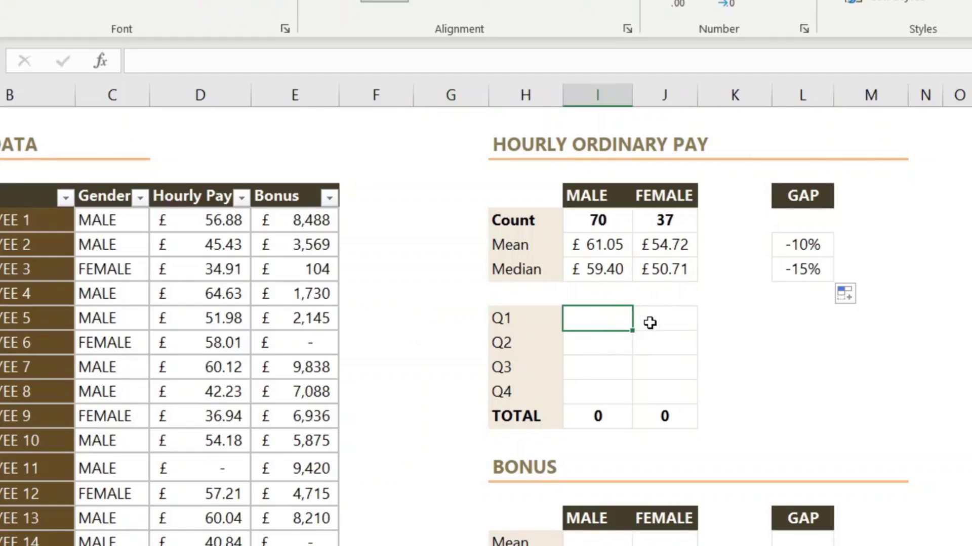
{"action": "left_click", "coordinate": [649, 319]}
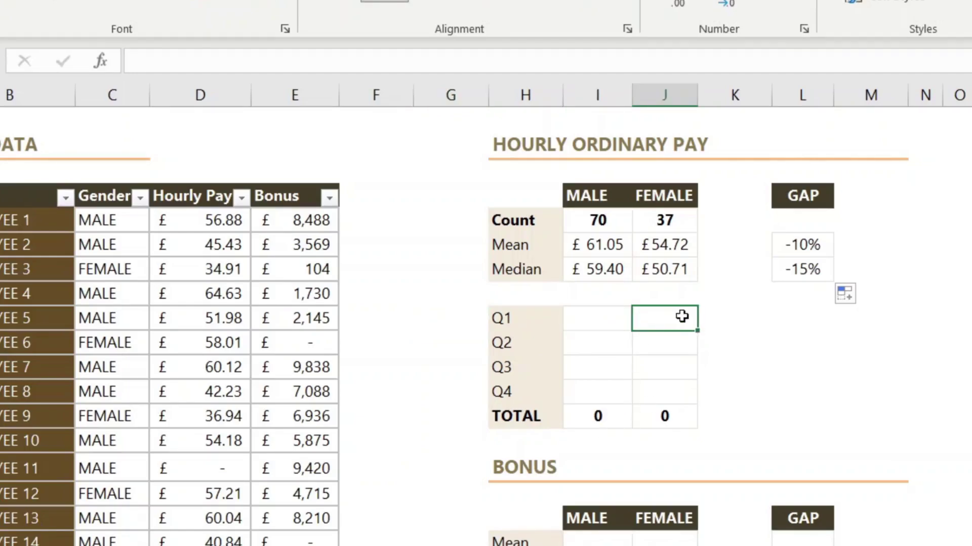
{"action": "left_click_drag", "start_coordinate": [605, 330], "coordinate": [651, 382]}
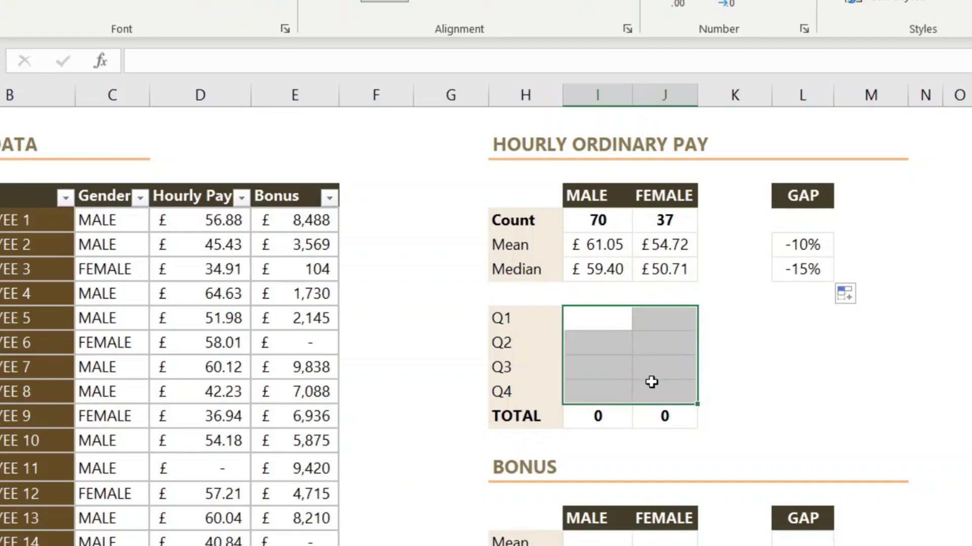
{"action": "left_click", "coordinate": [611, 343]}
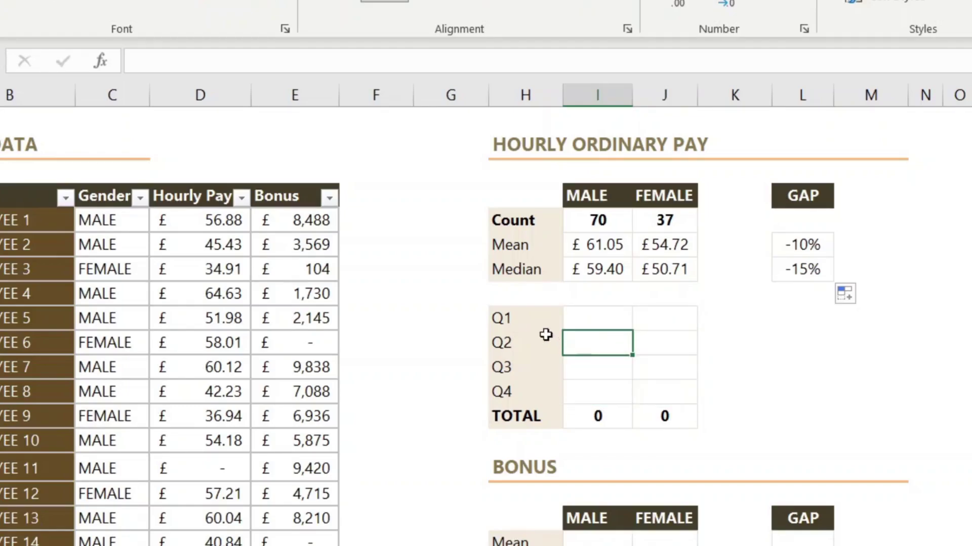
{"action": "left_click", "coordinate": [525, 324]}
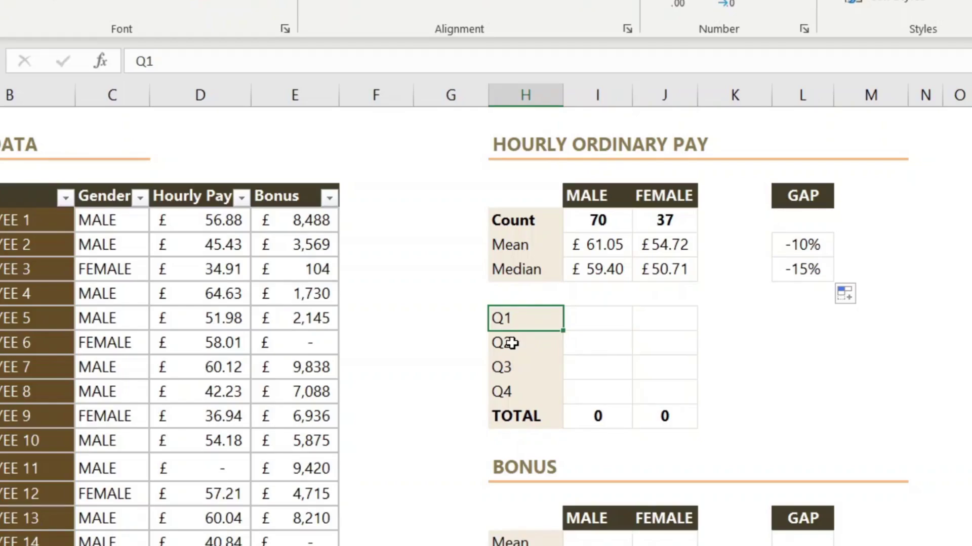
{"action": "left_click", "coordinate": [477, 319]}
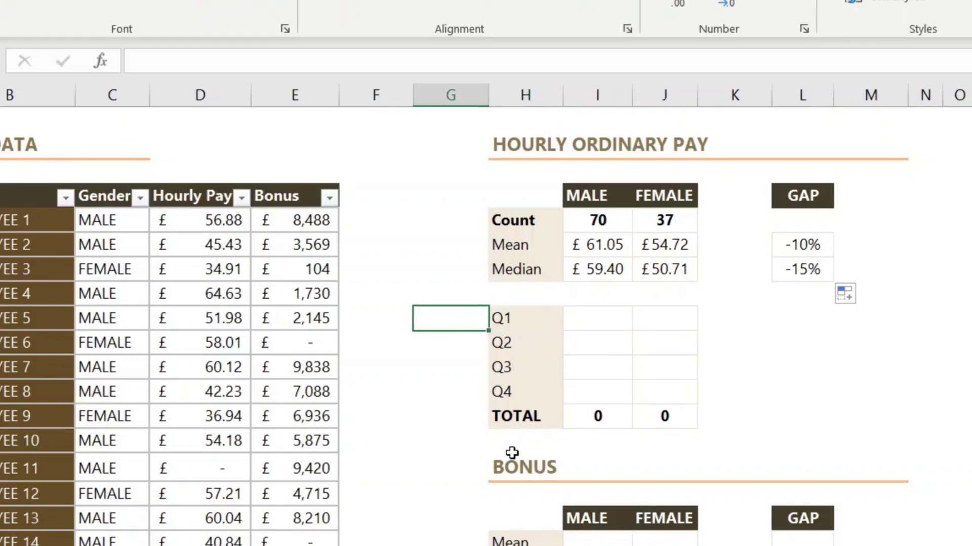
- In the blank cell beside the Q2 label, enter a PERCENTILE.INC formula over the table's Hourly Pay column with k 0.75
{"action": "left_click", "coordinate": [452, 341]}
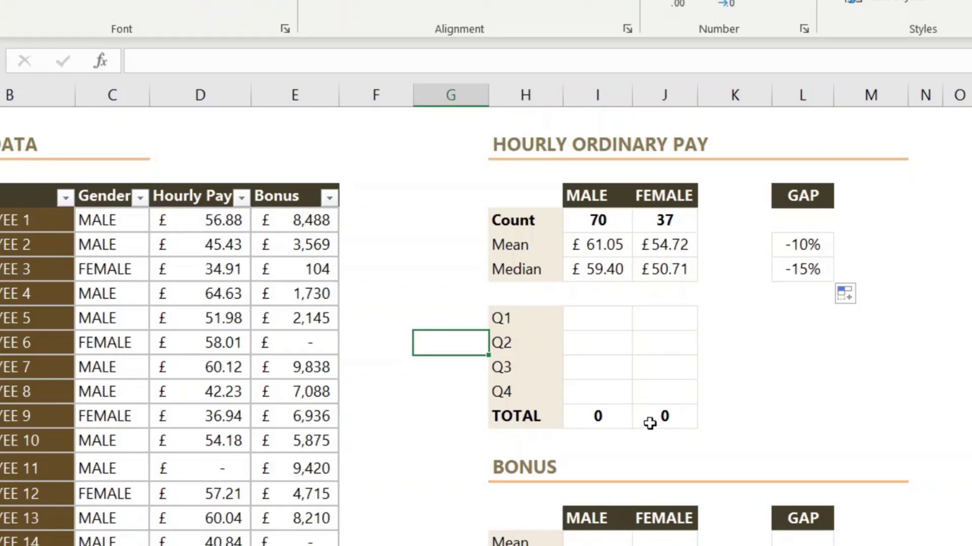
{"action": "type", "text": "=per"}
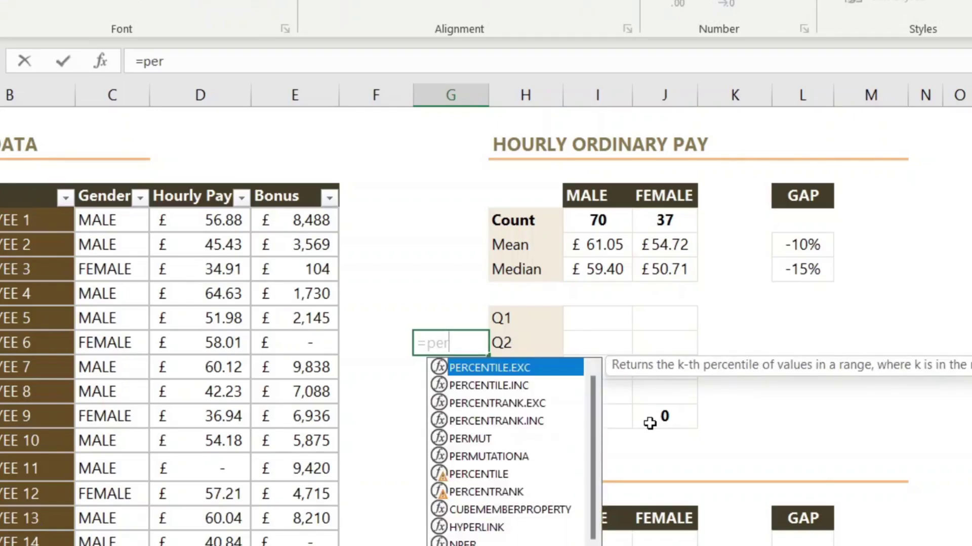
{"action": "key", "text": "Down"}
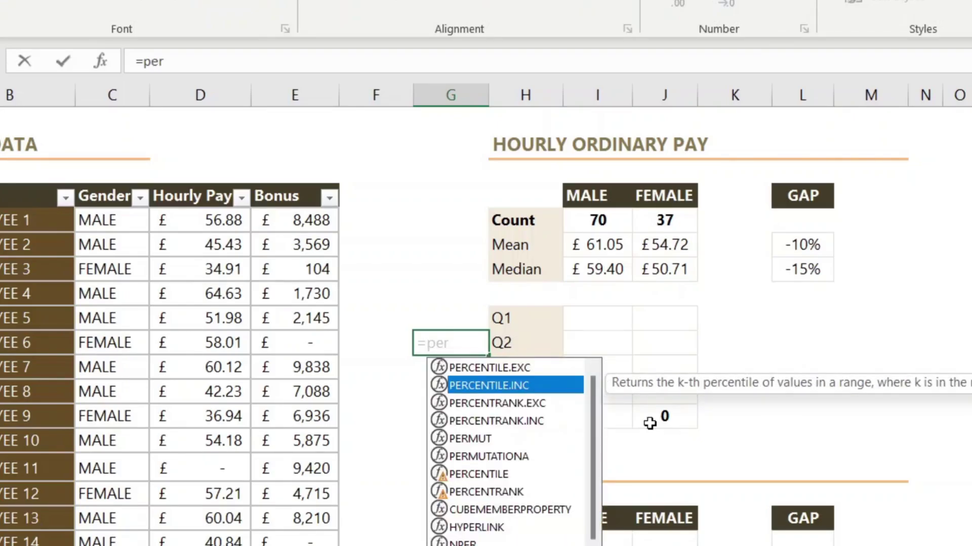
{"action": "key", "text": "Tab"}
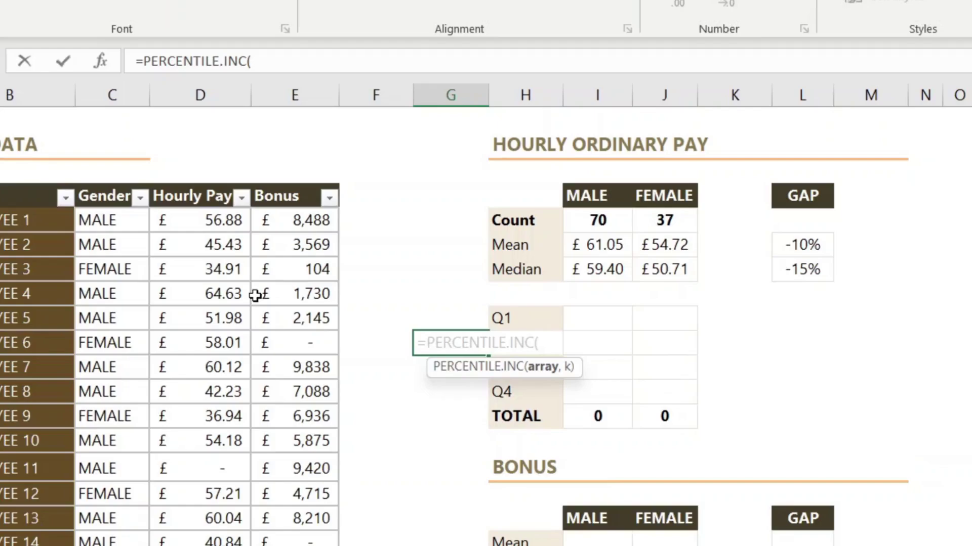
{"action": "left_click", "coordinate": [192, 185]}
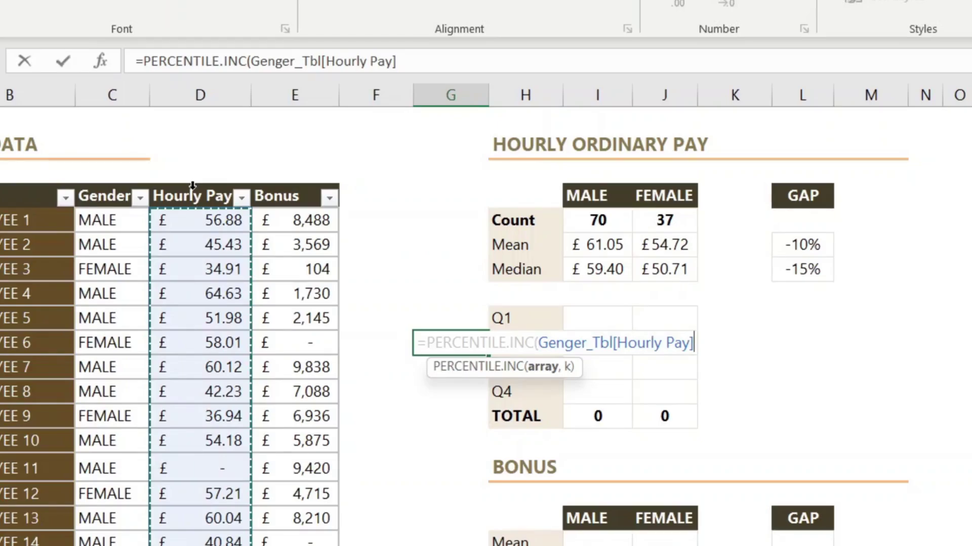
{"action": "type", "text": ","}
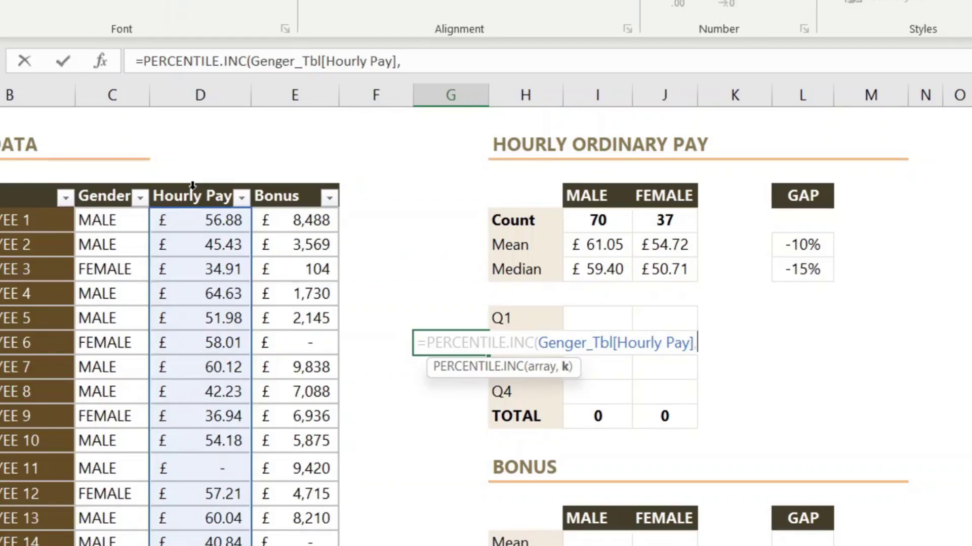
{"action": "type", "text": "0.75)"}
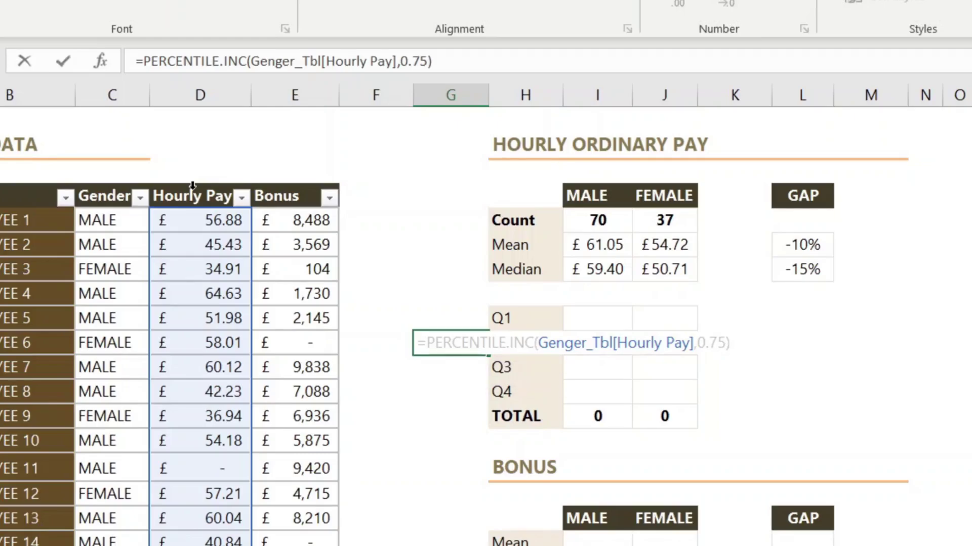
{"action": "key", "text": "Return"}
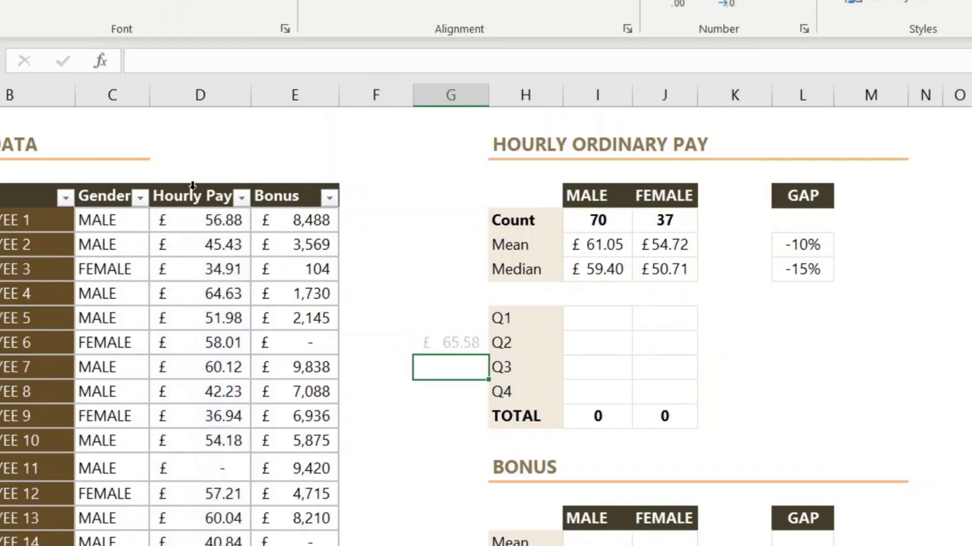
- Copy the percentile formula down beside Q3 and Q4, and change k in the Q3 row's copy to 0.5
{"action": "left_click", "coordinate": [441, 345]}
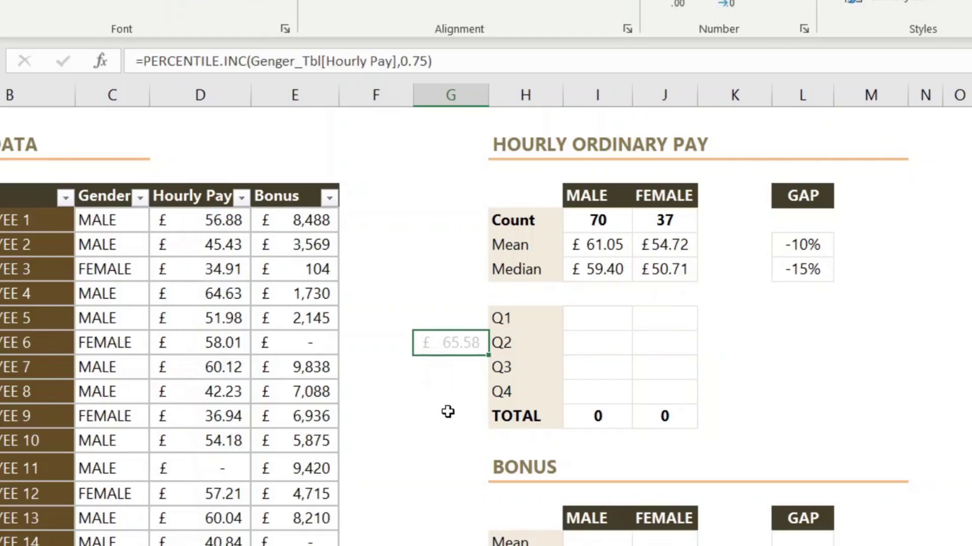
{"action": "left_click_drag", "start_coordinate": [486, 359], "coordinate": [472, 405]}
{"action": "left_click", "coordinate": [462, 365]}
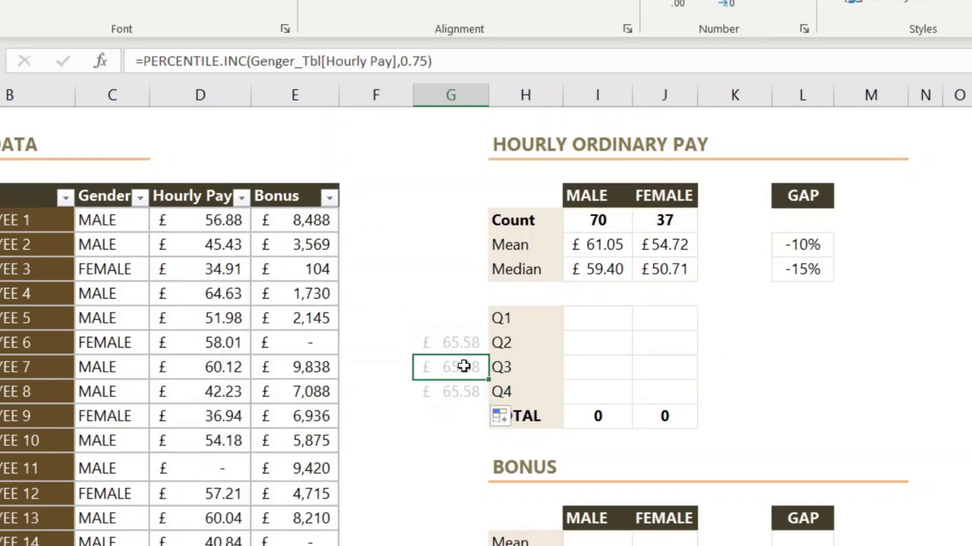
{"action": "left_click", "coordinate": [427, 59]}
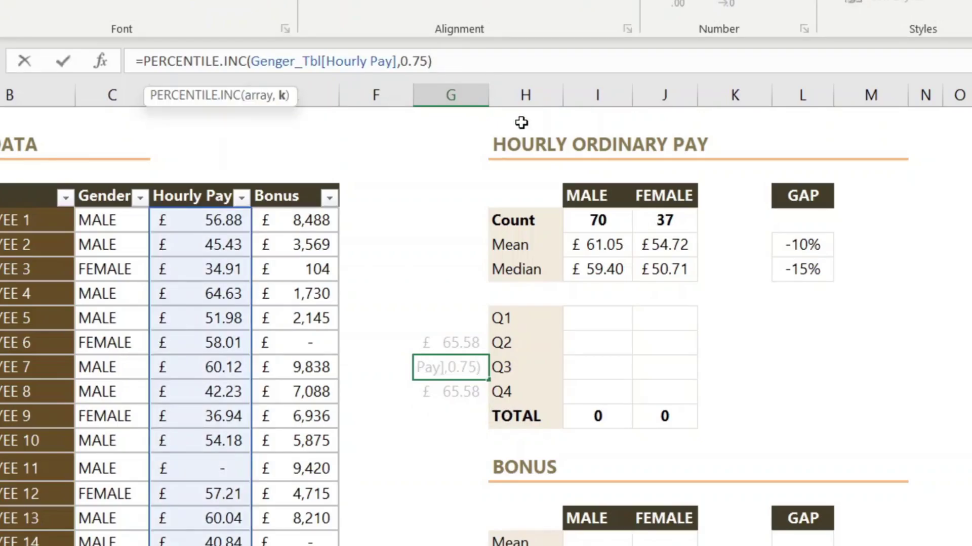
{"action": "key", "text": "BackSpace"}
{"action": "key", "text": "BackSpace"}
{"action": "type", "text": "5"}
{"action": "key", "text": "Return"}
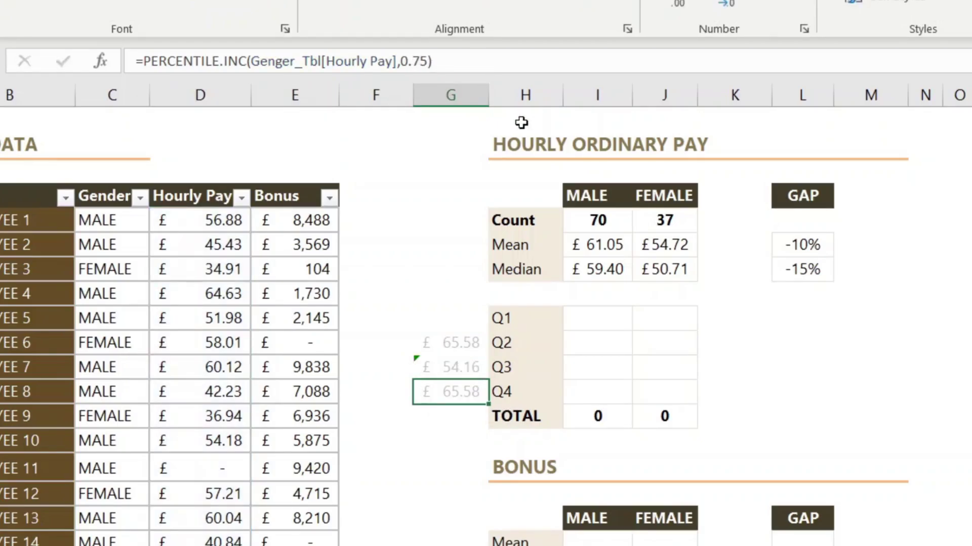
- Change k in the percentile formula beside the Q4 label to 0.255
{"action": "left_click", "coordinate": [422, 60]}
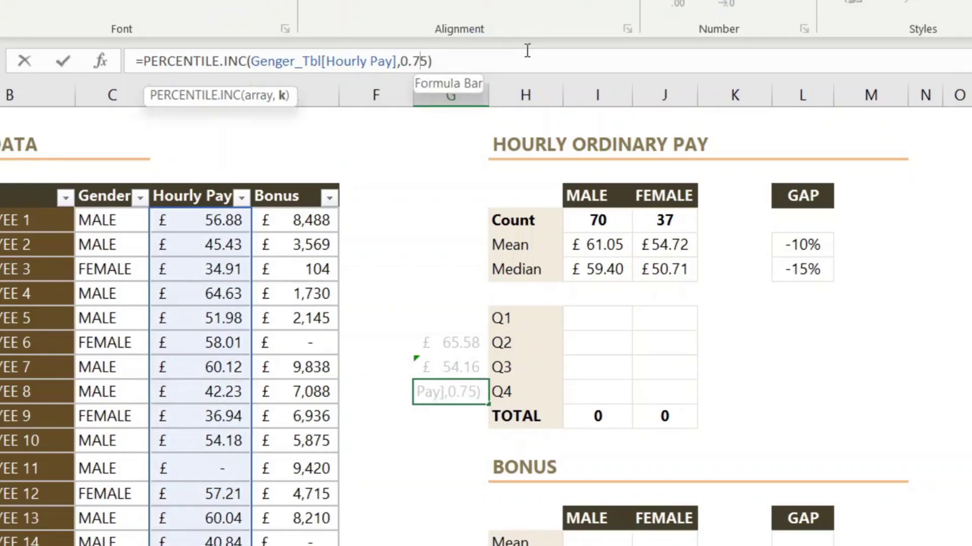
{"action": "key", "text": "BackSpace"}
{"action": "type", "text": "25"}
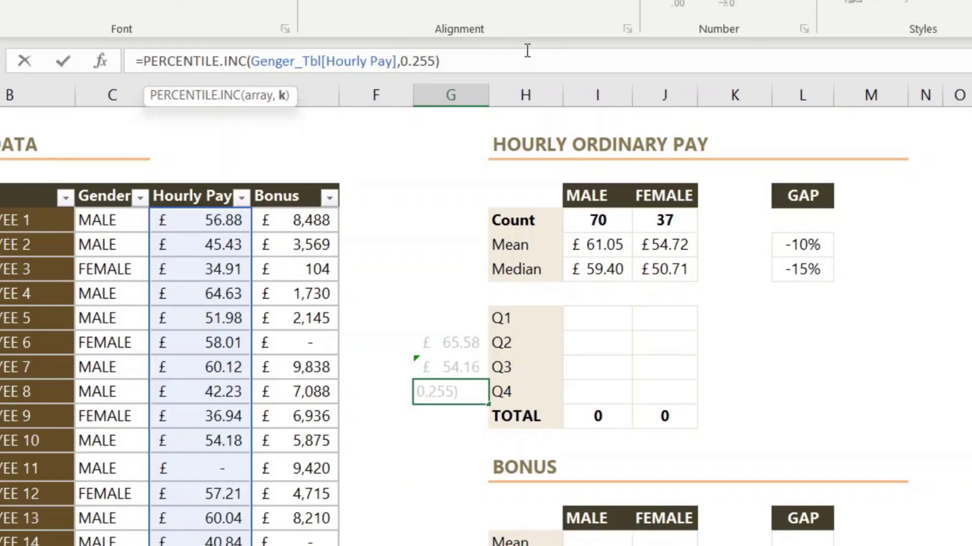
{"action": "key", "text": "Return"}
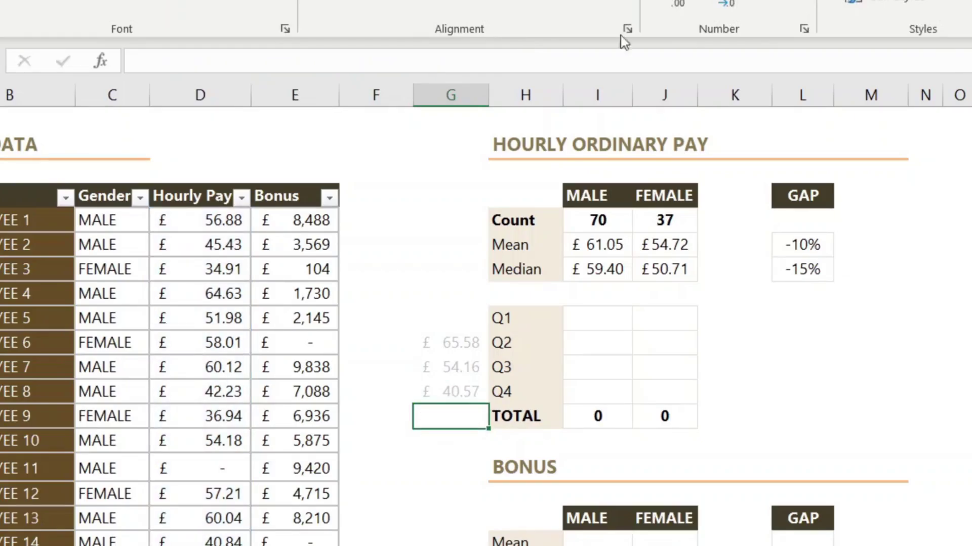
- In the blank cell beside the Q1 label, enter a MAX formula over the table's Hourly Pay column multiplied by 2
{"action": "left_click", "coordinate": [451, 311]}
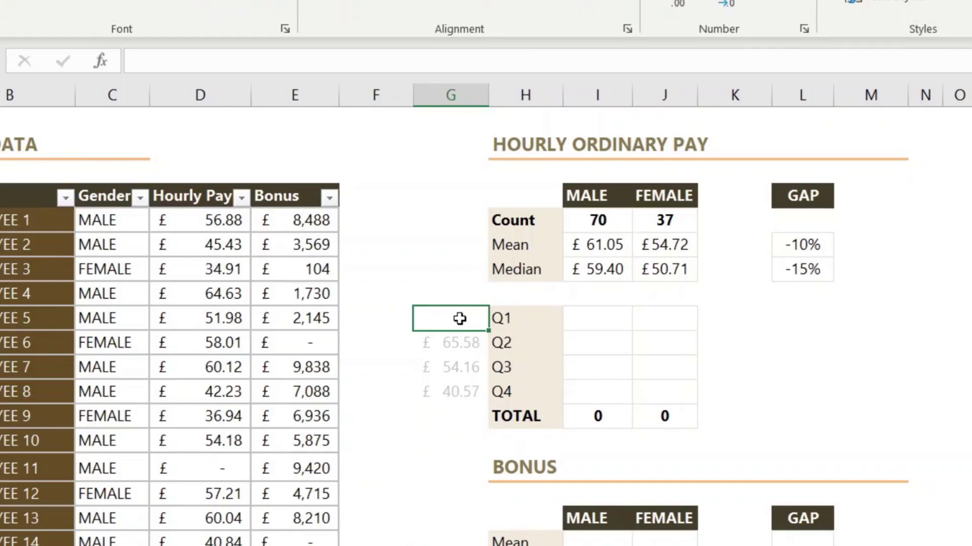
{"action": "type", "text": "=max("}
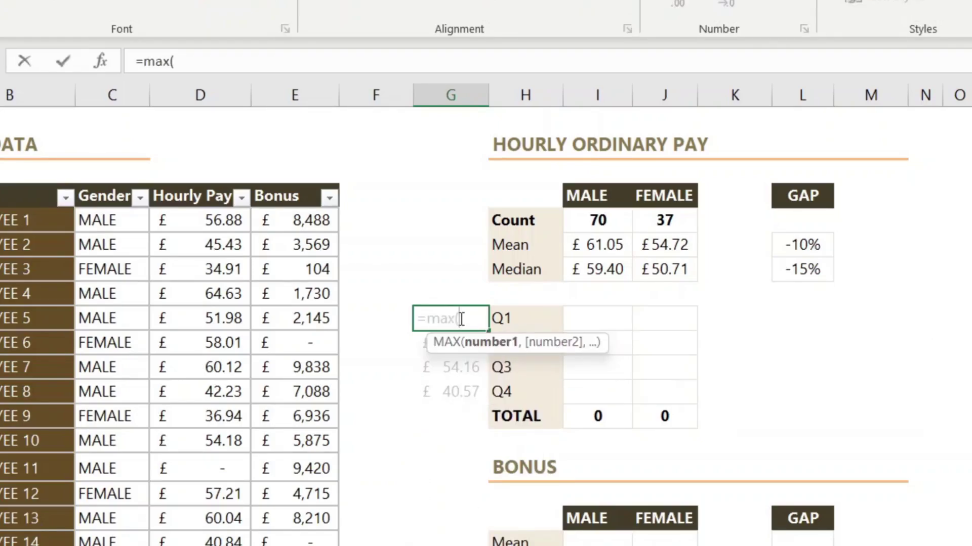
{"action": "left_click", "coordinate": [185, 184]}
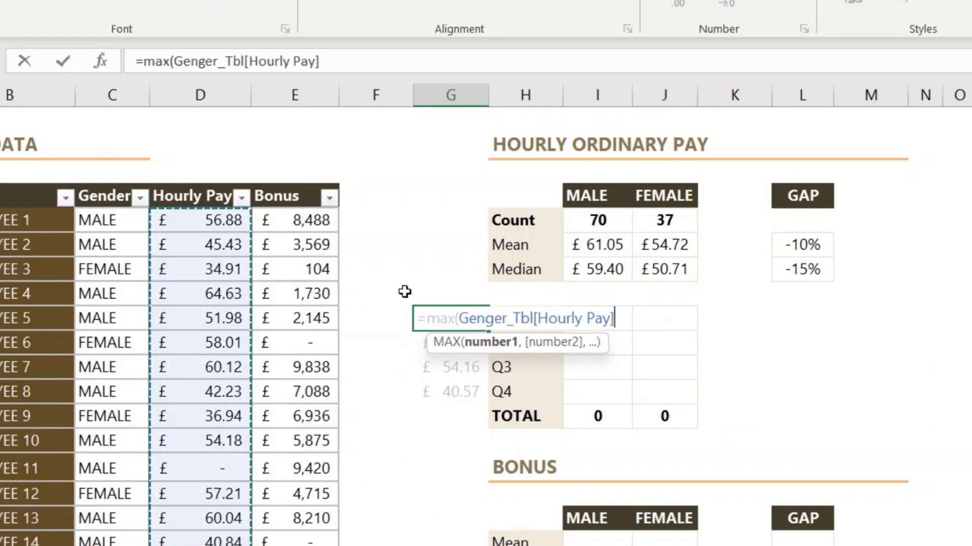
{"action": "left_click", "coordinate": [336, 61]}
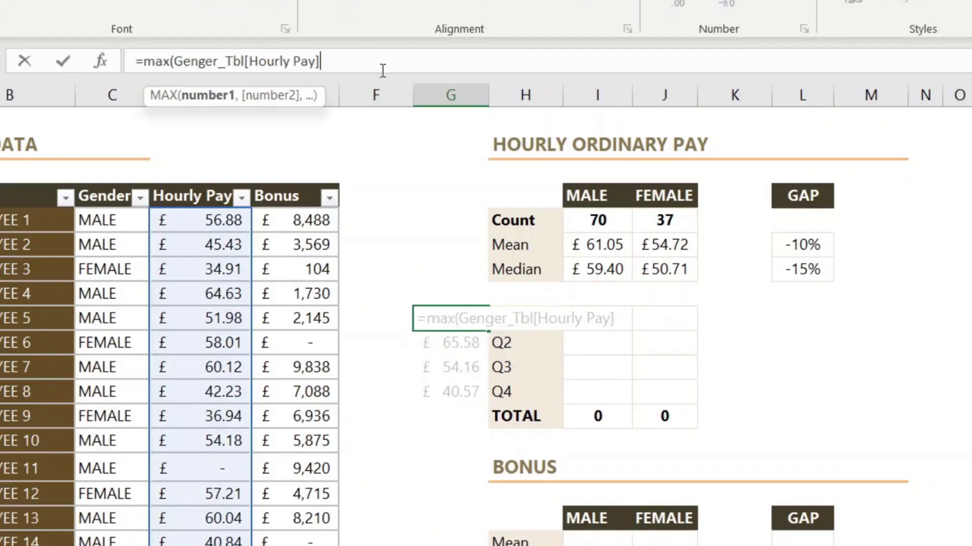
{"action": "type", "text": ")"}
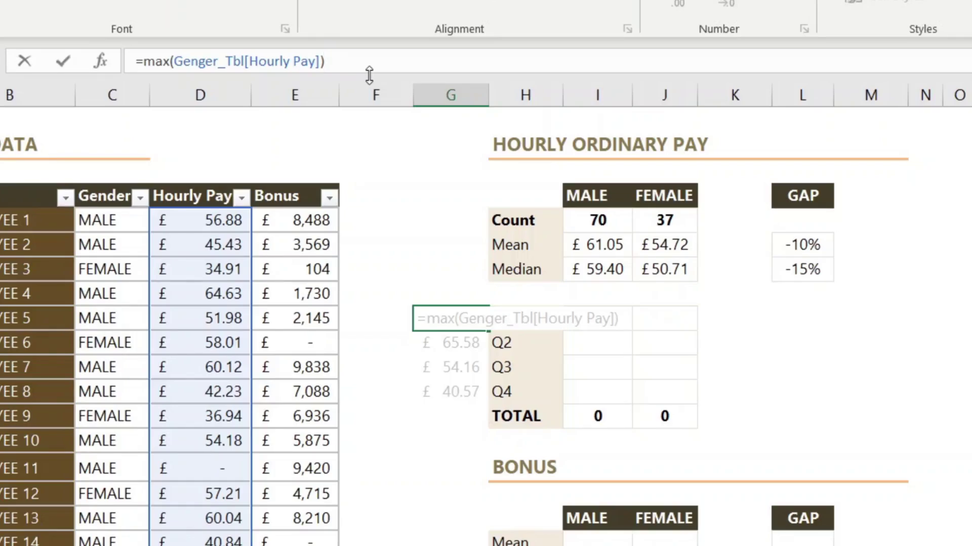
{"action": "type", "text": "*2"}
{"action": "key", "text": "Return"}
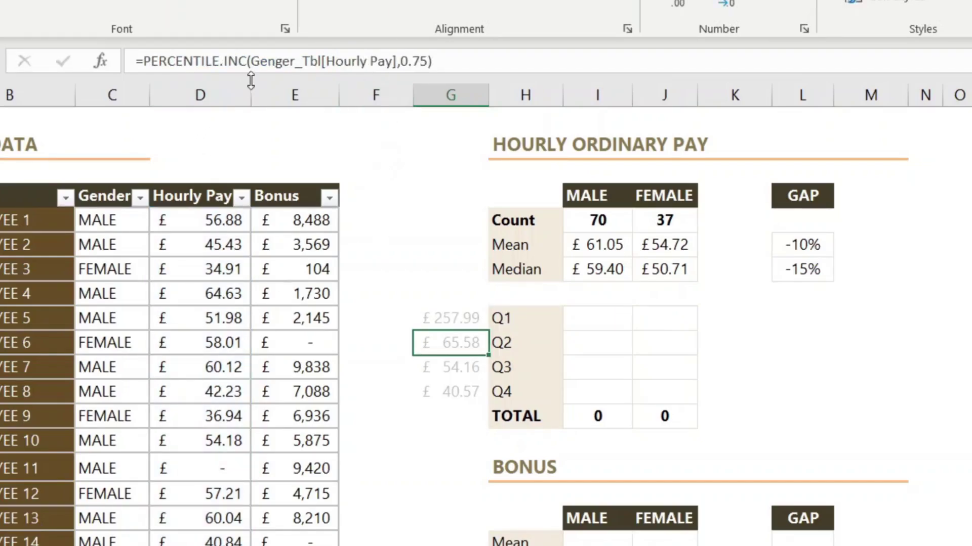
- Correct the pay table's name to Gender_Tbl and check the reference in the male mean formula
{"action": "left_click", "coordinate": [210, 264]}
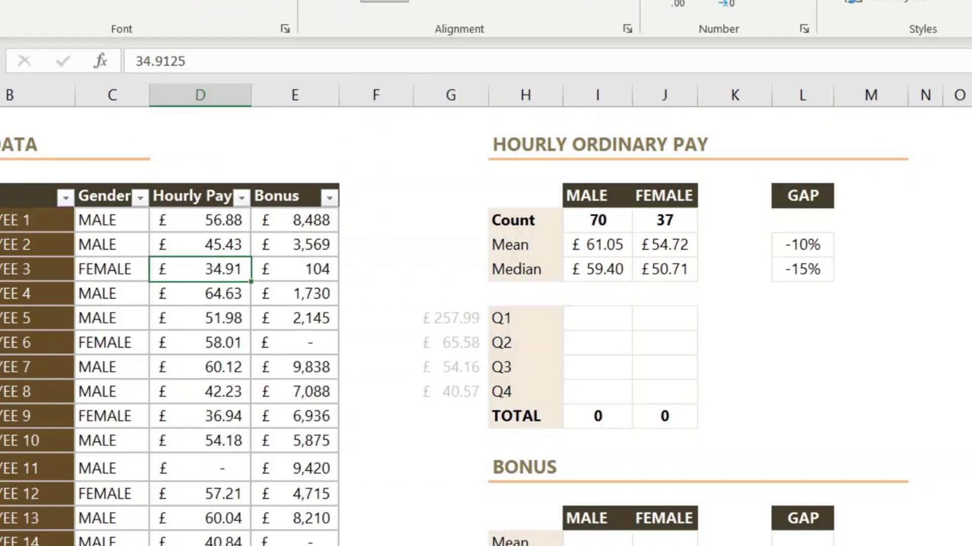
{"action": "left_click", "coordinate": [572, 1]}
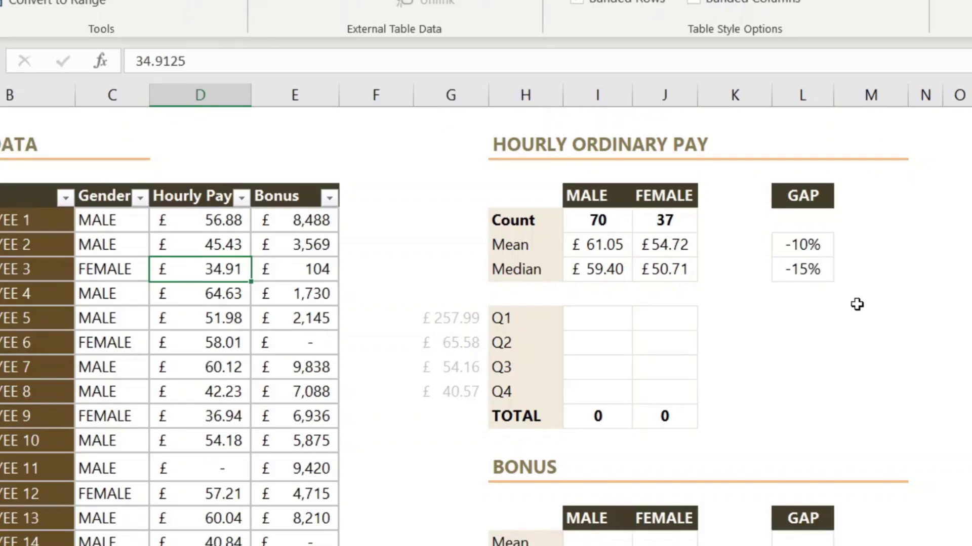
{"action": "left_click", "coordinate": [604, 251]}
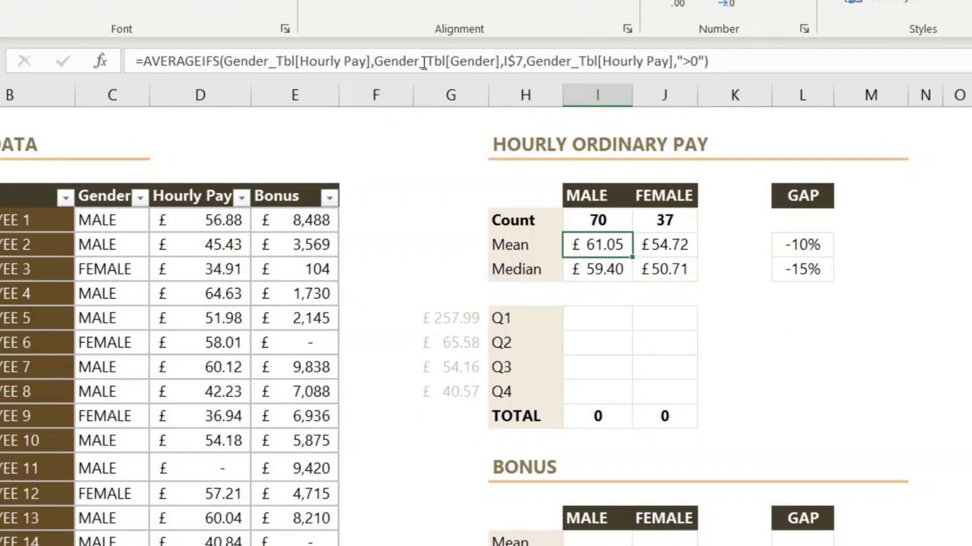
- Wrap the Q2 row's percentile array in FILTER to keep only Hourly Pay above 0, and copy the formula down beside Q3 and Q4
{"action": "left_click", "coordinate": [583, 317]}
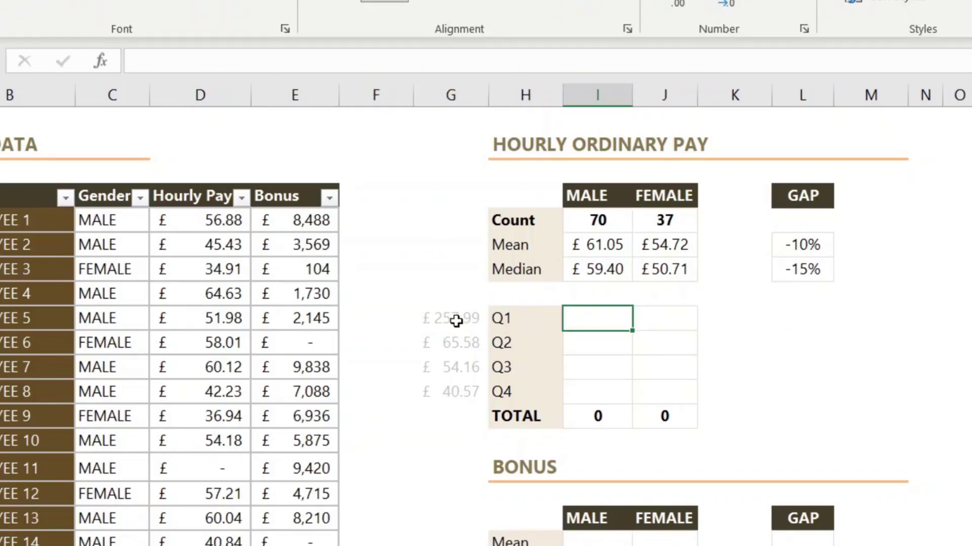
{"action": "left_click", "coordinate": [455, 319]}
{"action": "left_click", "coordinate": [458, 343]}
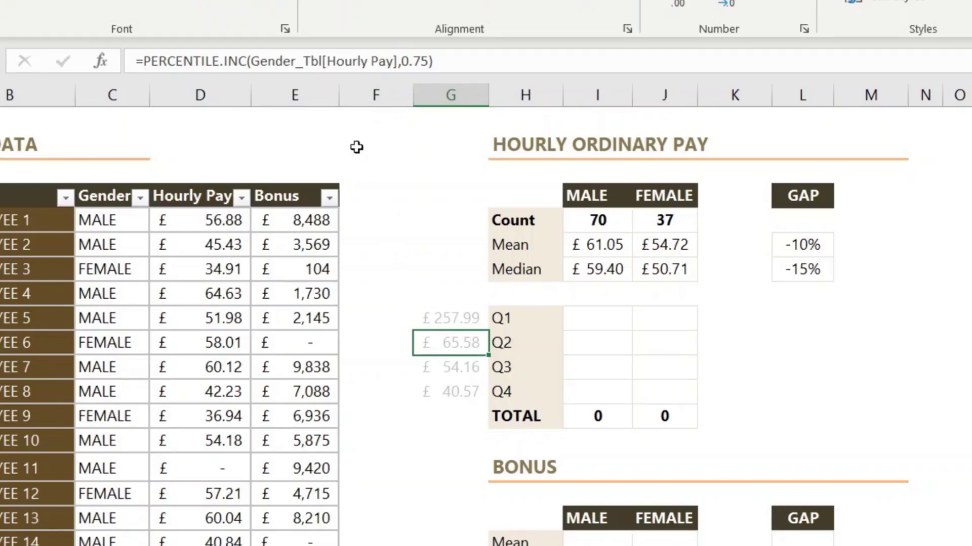
{"action": "left_click", "coordinate": [252, 61]}
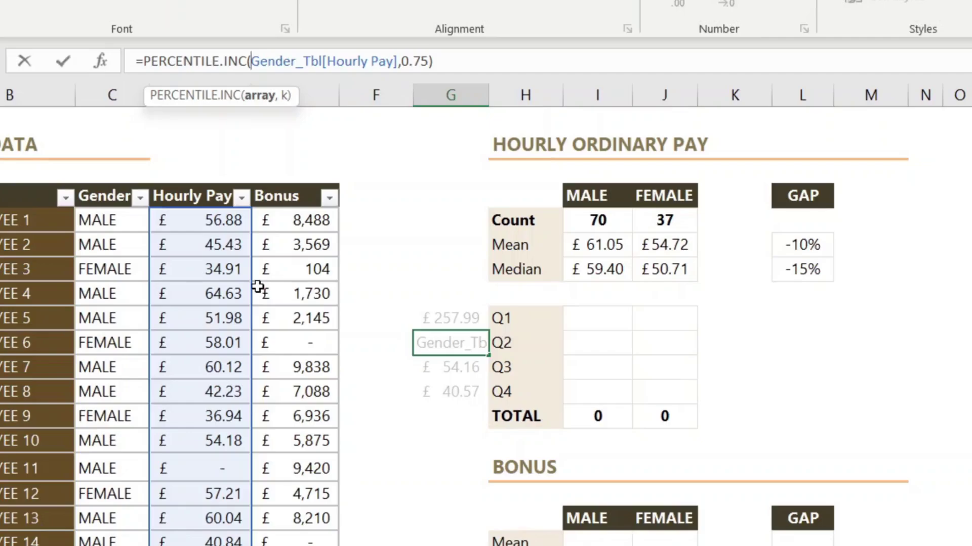
{"action": "type", "text": "filter"}
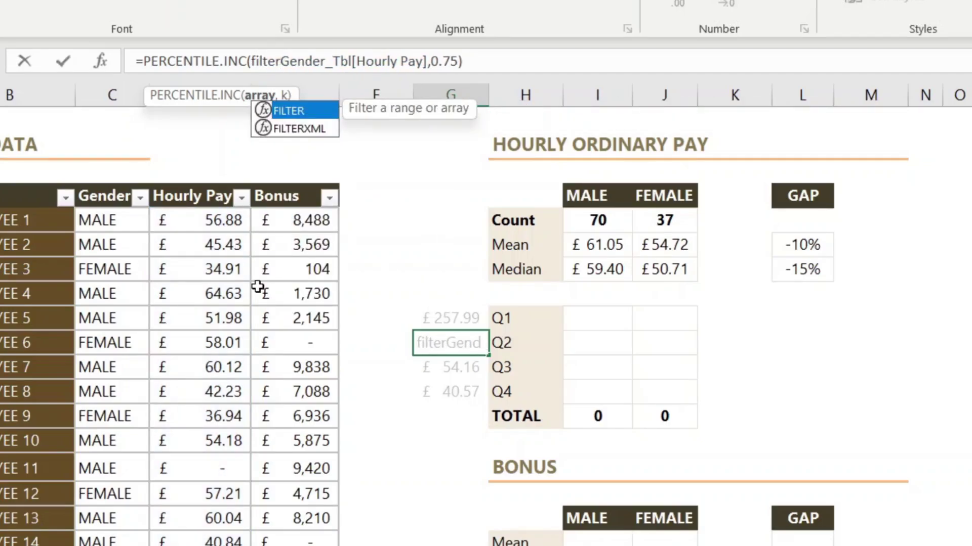
{"action": "type", "text": "("}
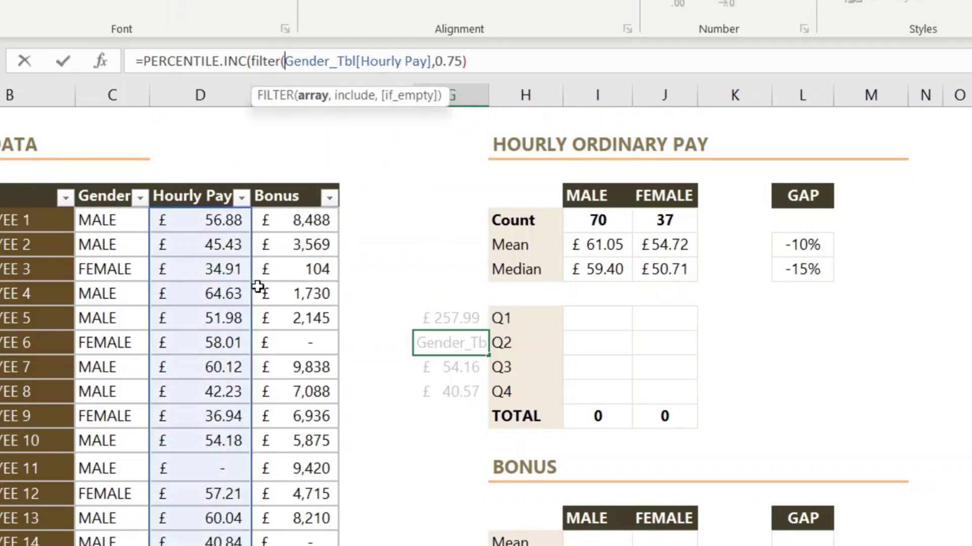
{"action": "left_click", "coordinate": [432, 60]}
{"action": "type", "text": ","}
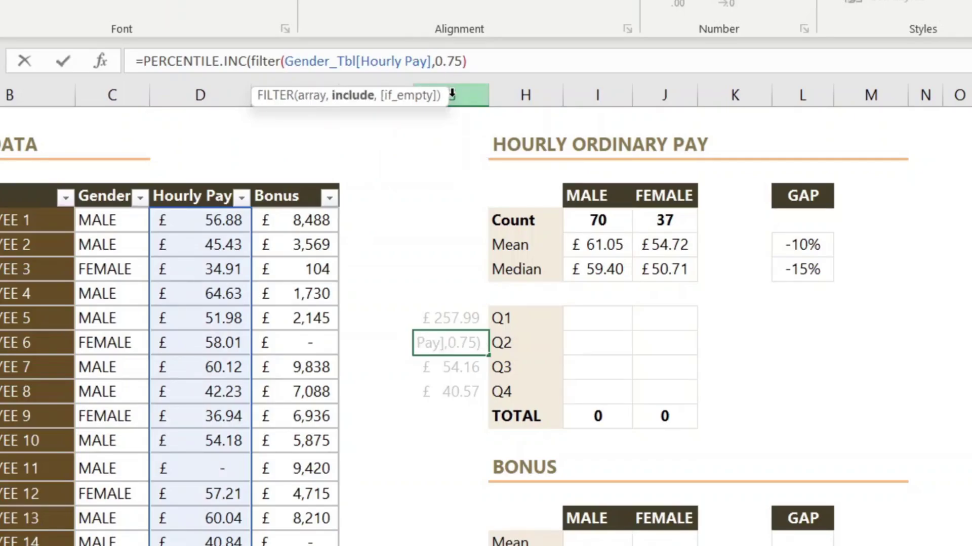
{"action": "left_click", "coordinate": [205, 185]}
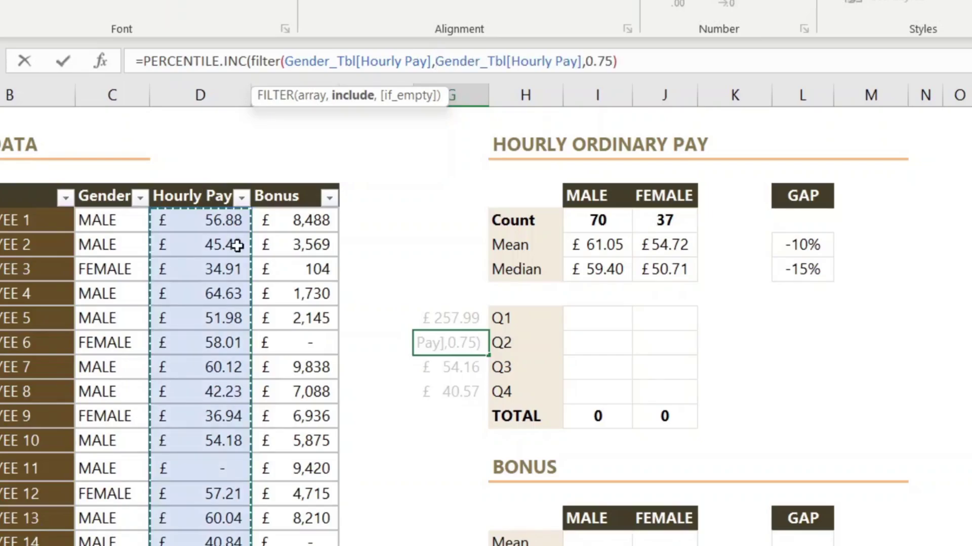
{"action": "type", "text": ">0)"}
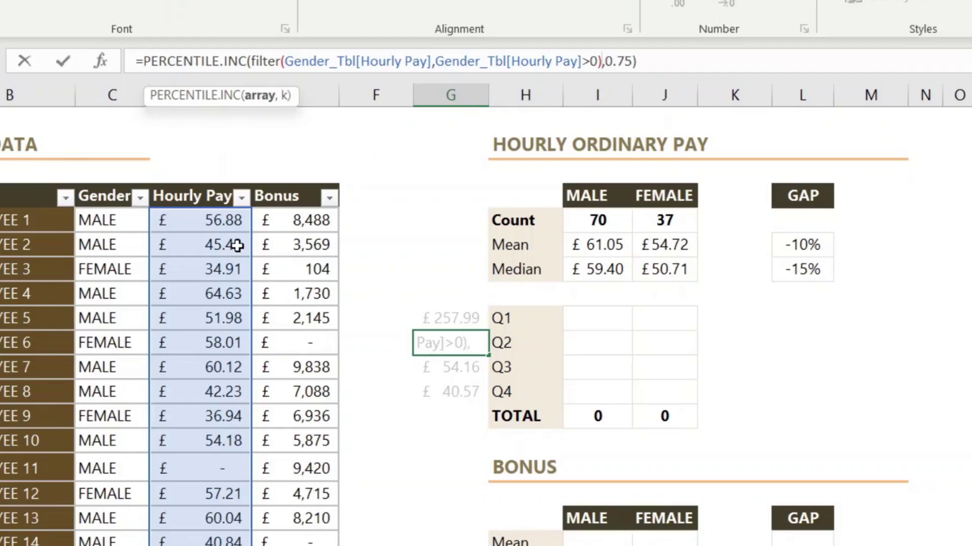
{"action": "key", "text": "Return"}
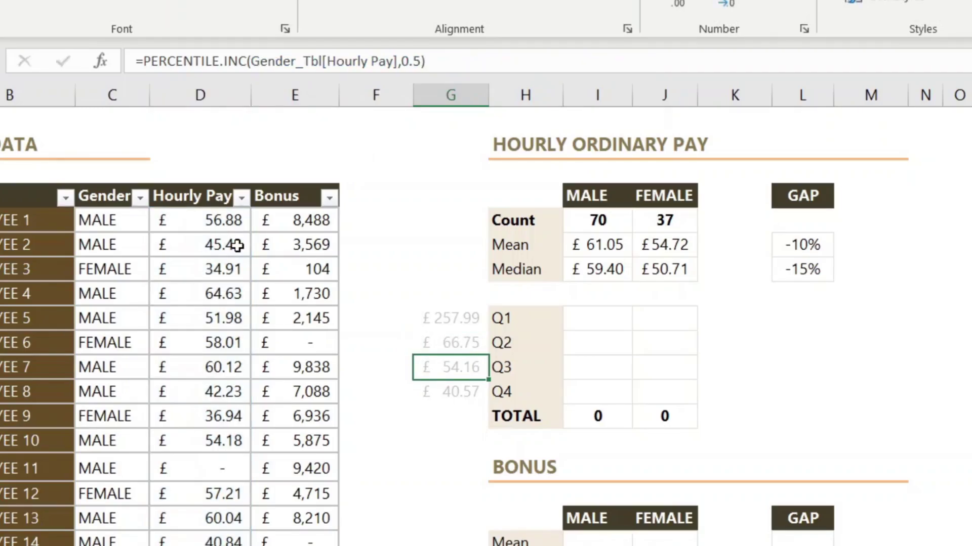
{"action": "key", "text": "ctrl+z"}
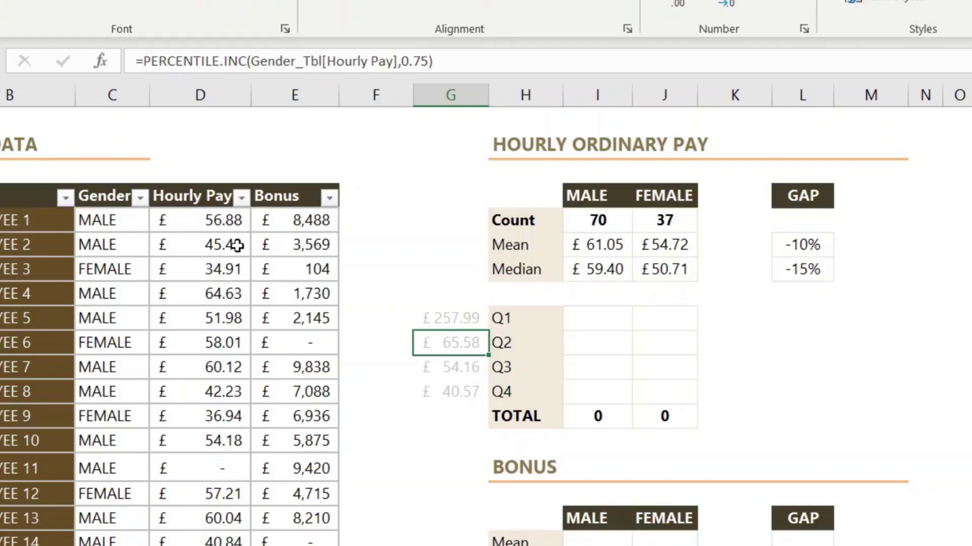
{"action": "key", "text": "ctrl+y"}
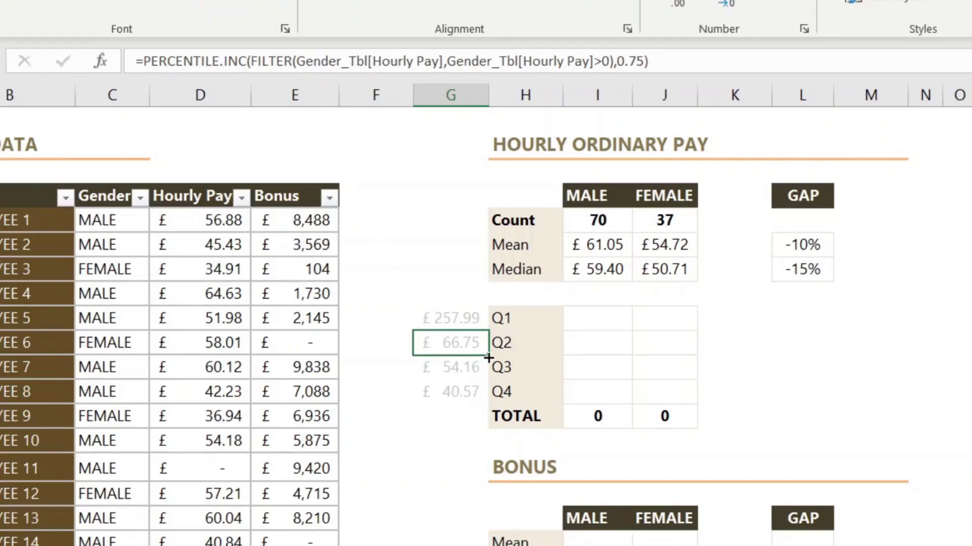
{"action": "left_click_drag", "start_coordinate": [488, 358], "coordinate": [488, 404]}
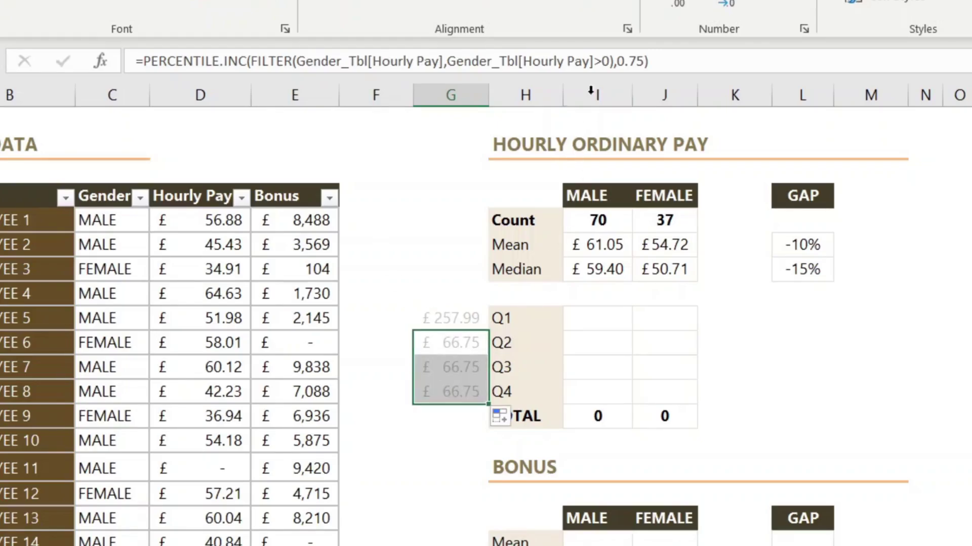
{"action": "left_click", "coordinate": [633, 58]}
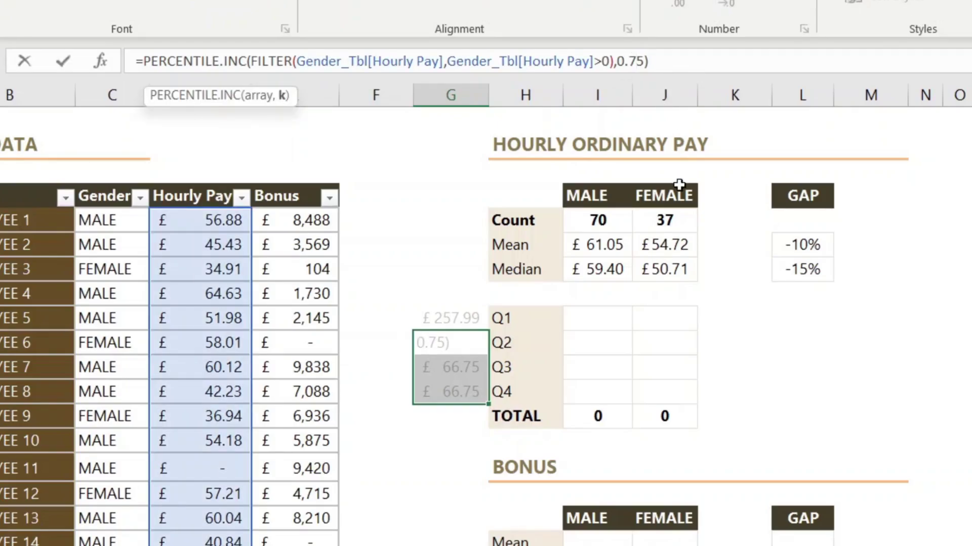
{"action": "key", "text": "BackSpace"}
{"action": "key", "text": "Return"}
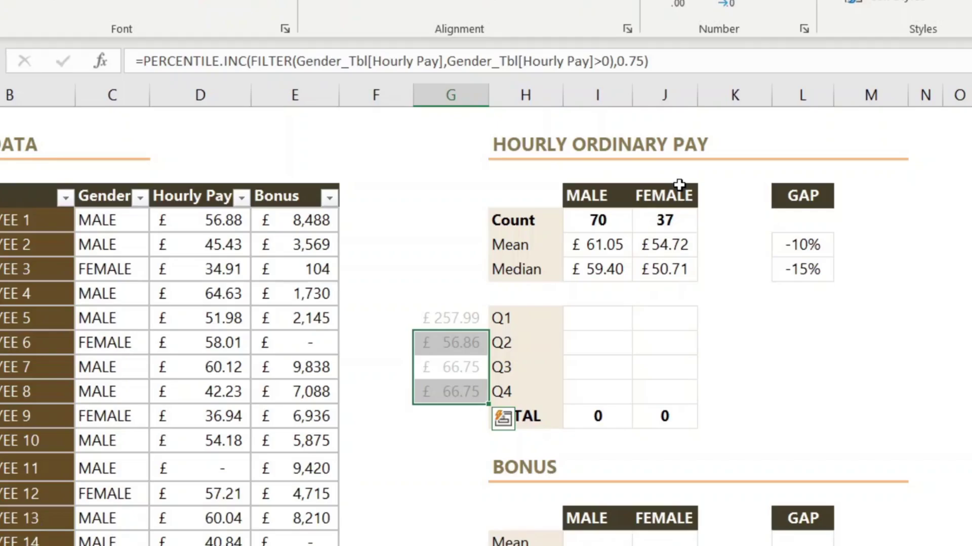
{"action": "key", "text": "ctrl+z"}
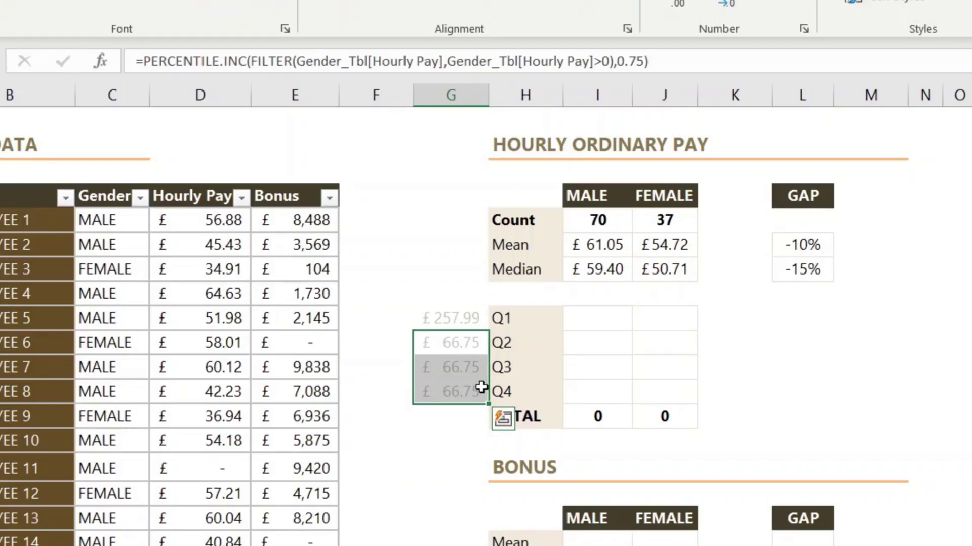
- Change k to 0.5 in the filtered percentile formula beside the Q3 label
{"action": "left_click", "coordinate": [475, 371]}
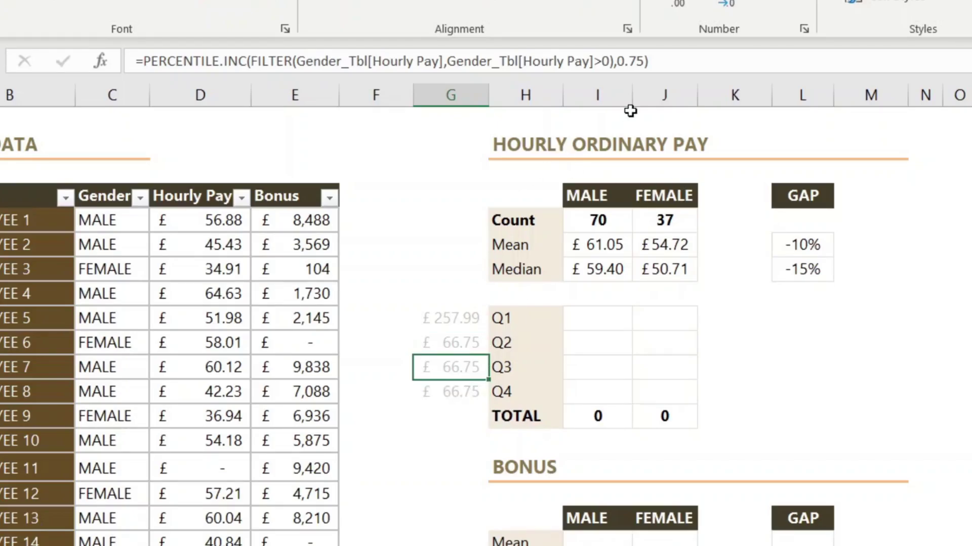
{"action": "left_click", "coordinate": [646, 61]}
{"action": "key", "text": "Left"}
{"action": "key", "text": "BackSpace"}
{"action": "key", "text": "BackSpace"}
{"action": "type", "text": "5"}
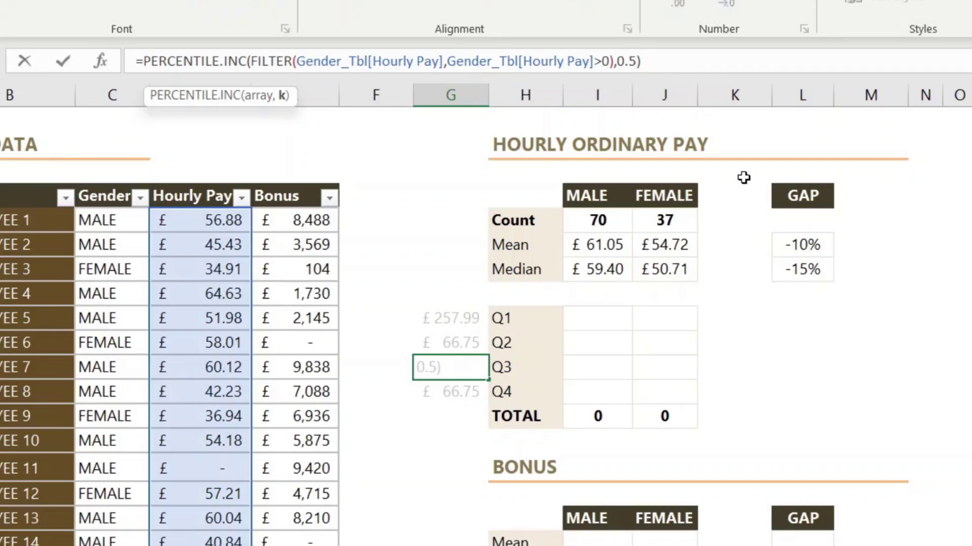
{"action": "key", "text": "Return"}
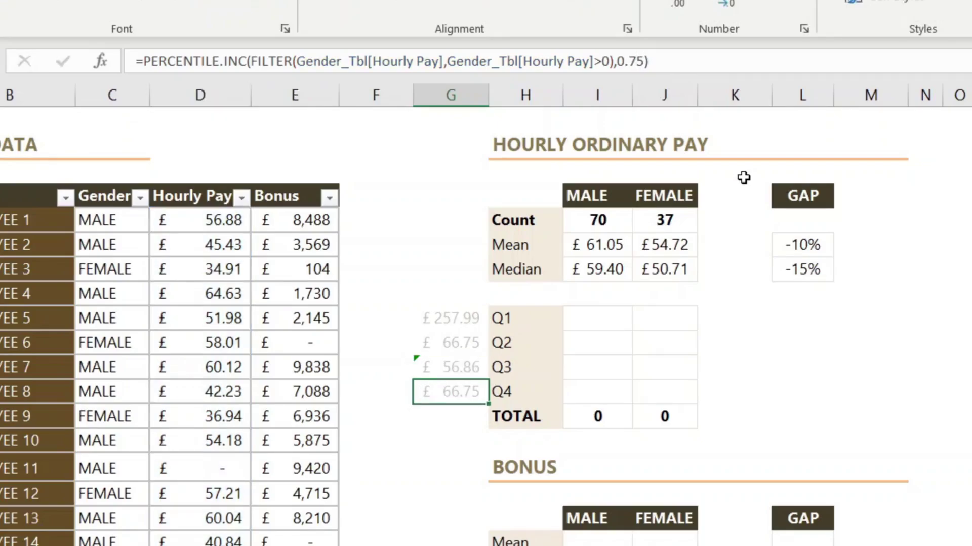
- Change k to 0.25 in the filtered percentile formula beside the Q4 label
{"action": "left_click", "coordinate": [637, 61]}
{"action": "key", "text": "BackSpace"}
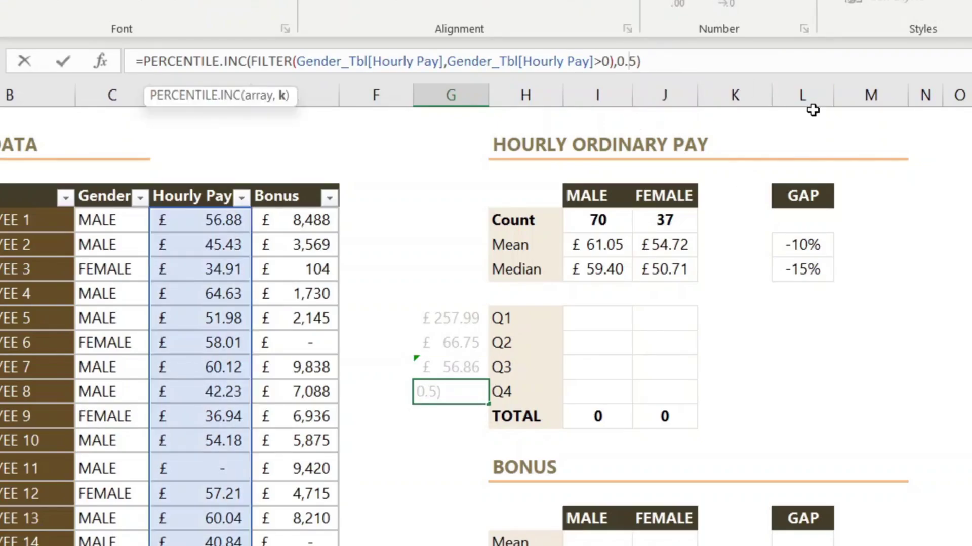
{"action": "type", "text": "2"}
{"action": "key", "text": "Return"}
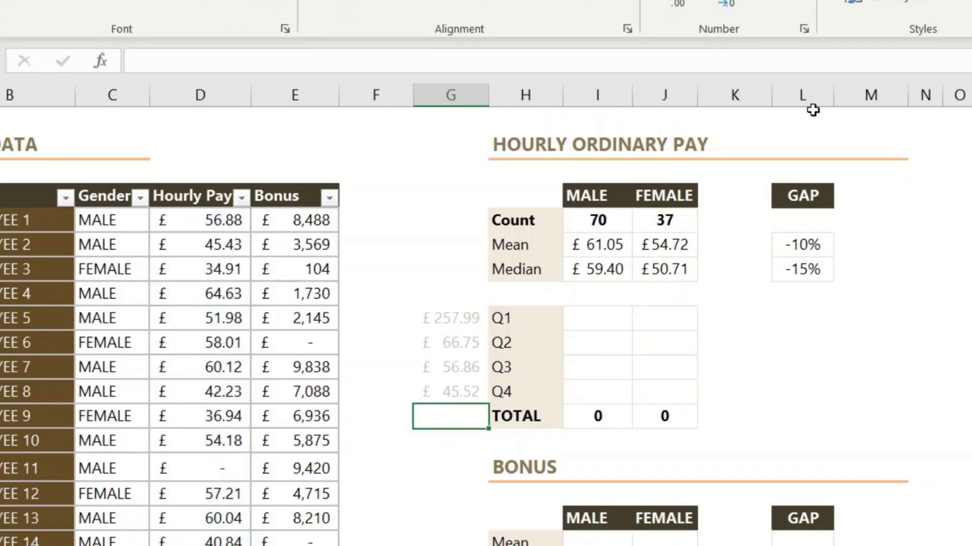
- Begin a COUNTIFS formula in the male Q1 cell, matching the table's Gender column to the MALE header as I$7
{"action": "left_click", "coordinate": [598, 319]}
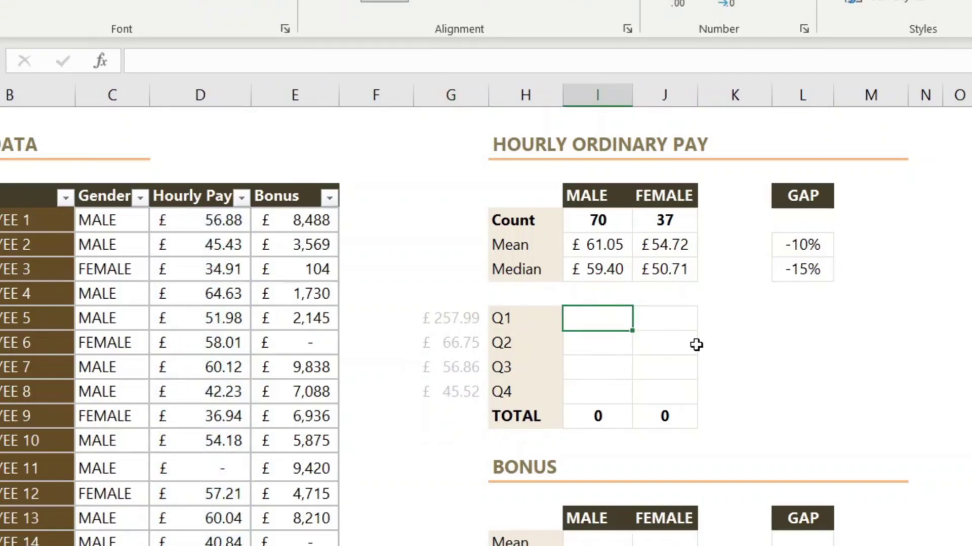
{"action": "type", "text": "="}
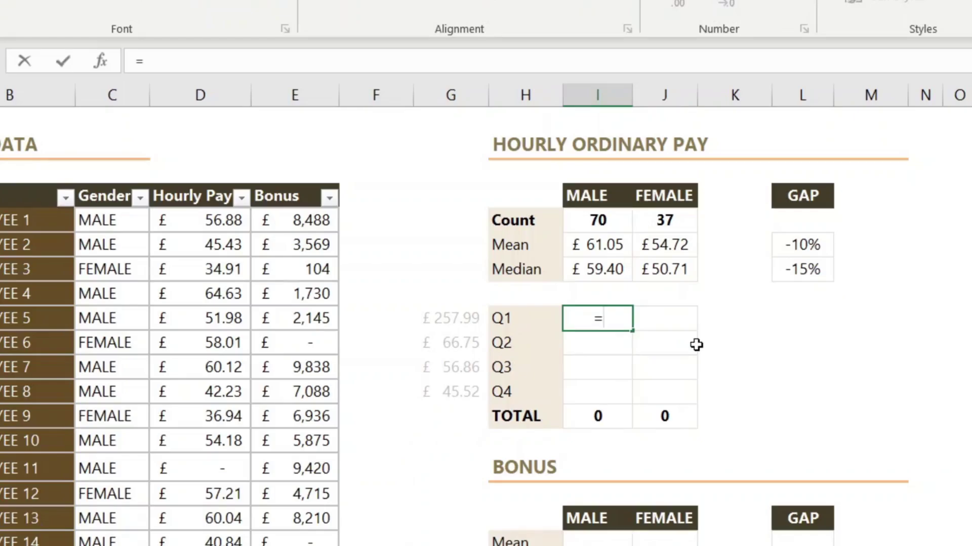
{"action": "type", "text": "couti"}
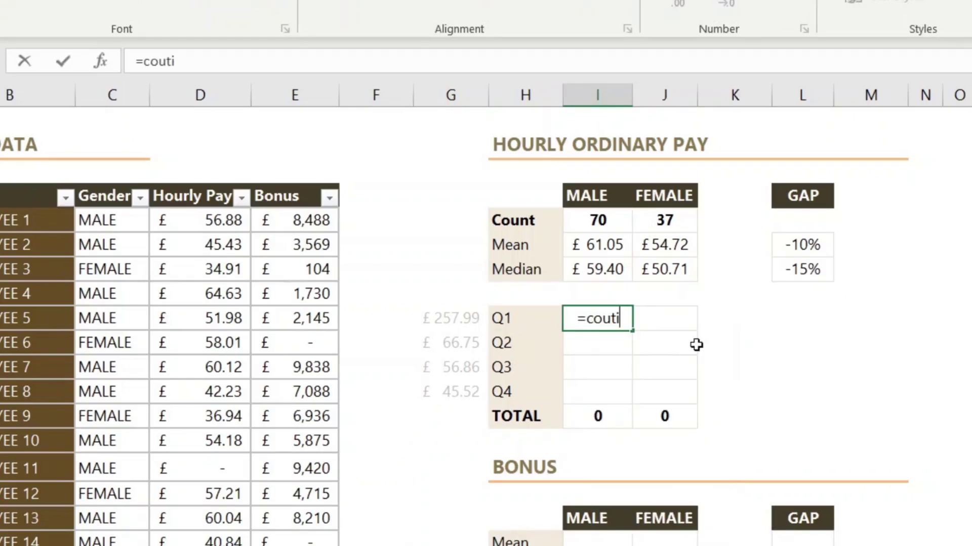
{"action": "type", "text": "fs"}
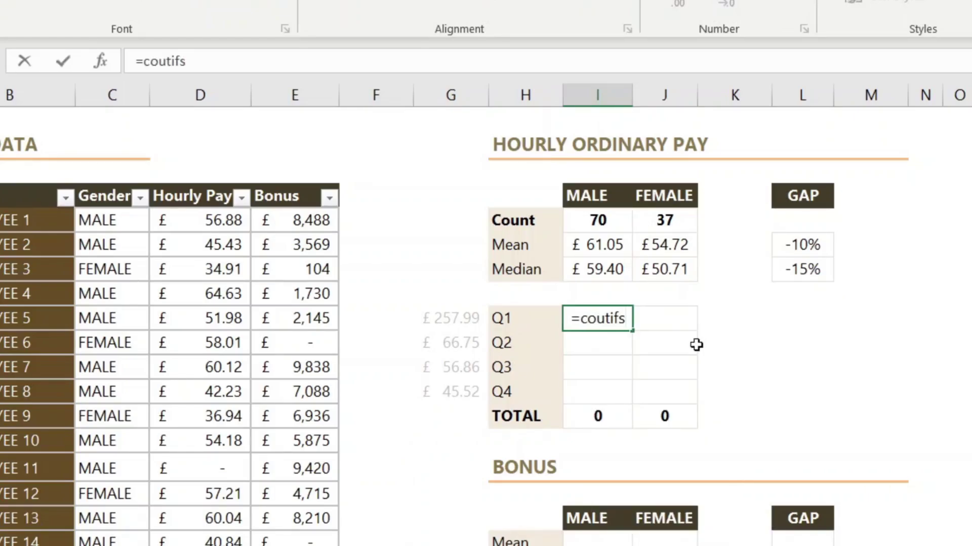
{"action": "key", "text": "BackSpace"}
{"action": "key", "text": "BackSpace"}
{"action": "key", "text": "BackSpace"}
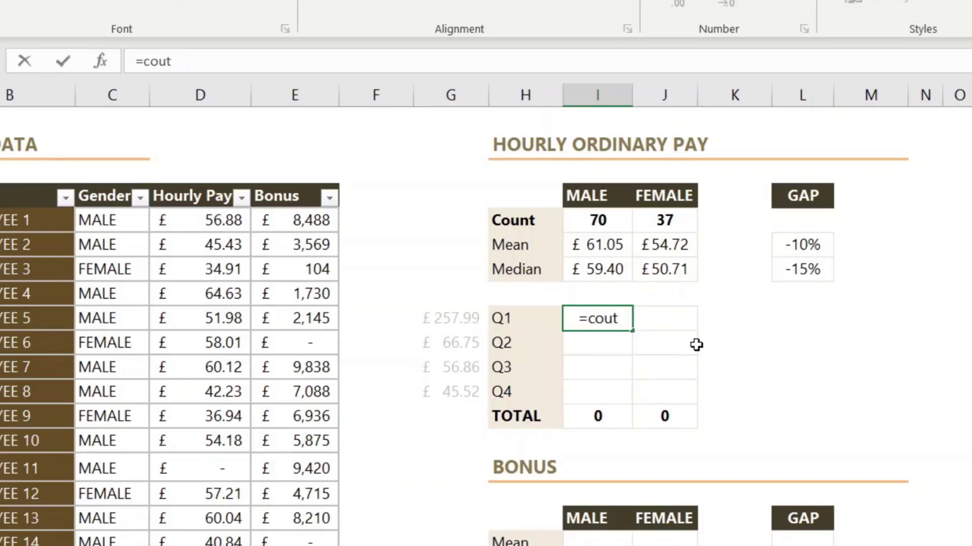
{"action": "key", "text": "BackSpace"}
{"action": "type", "text": "nt"}
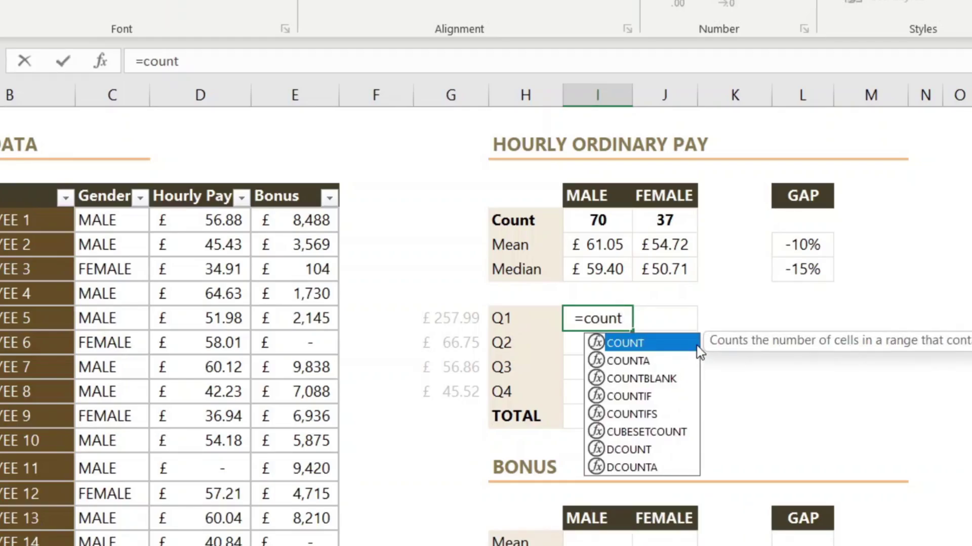
{"action": "key", "text": "Down"}
{"action": "key", "text": "Down"}
{"action": "key", "text": "Down"}
{"action": "key", "text": "Down"}
{"action": "key", "text": "Tab"}
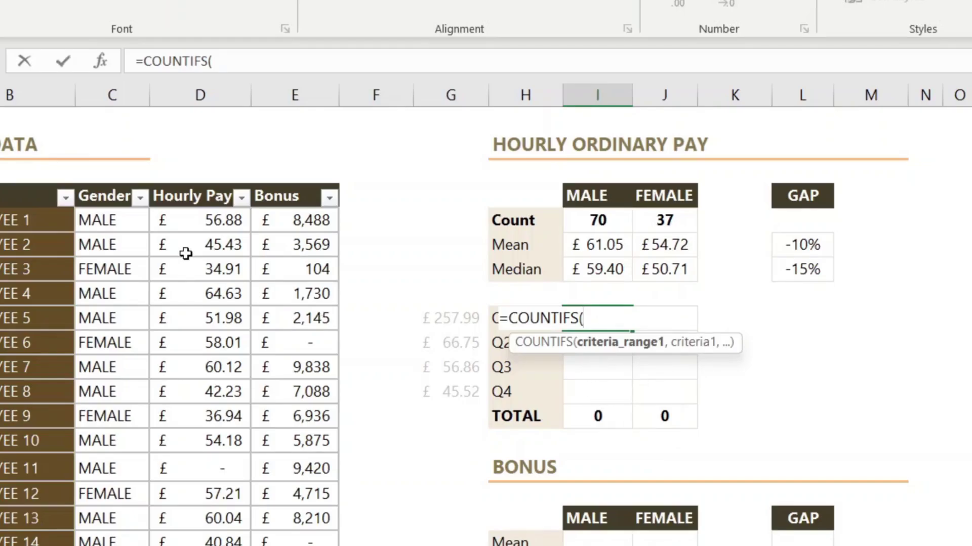
{"action": "left_click", "coordinate": [112, 186]}
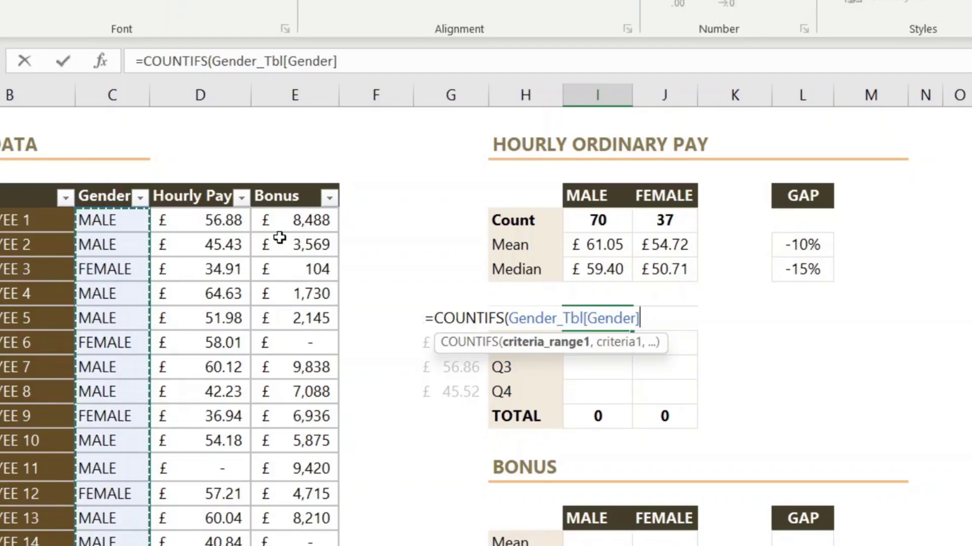
{"action": "type", "text": ","}
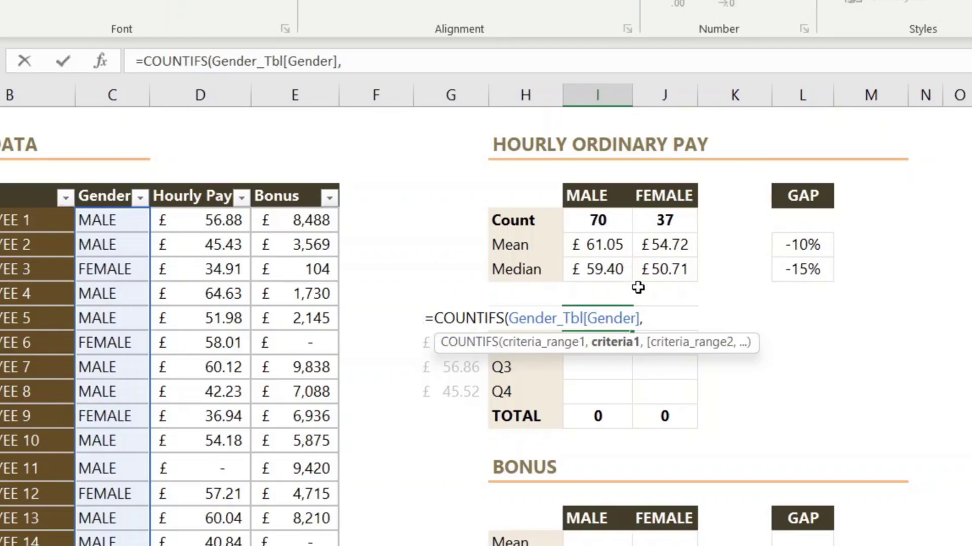
{"action": "left_click", "coordinate": [605, 196]}
{"action": "key", "text": "F4"}
{"action": "key", "text": "F4"}
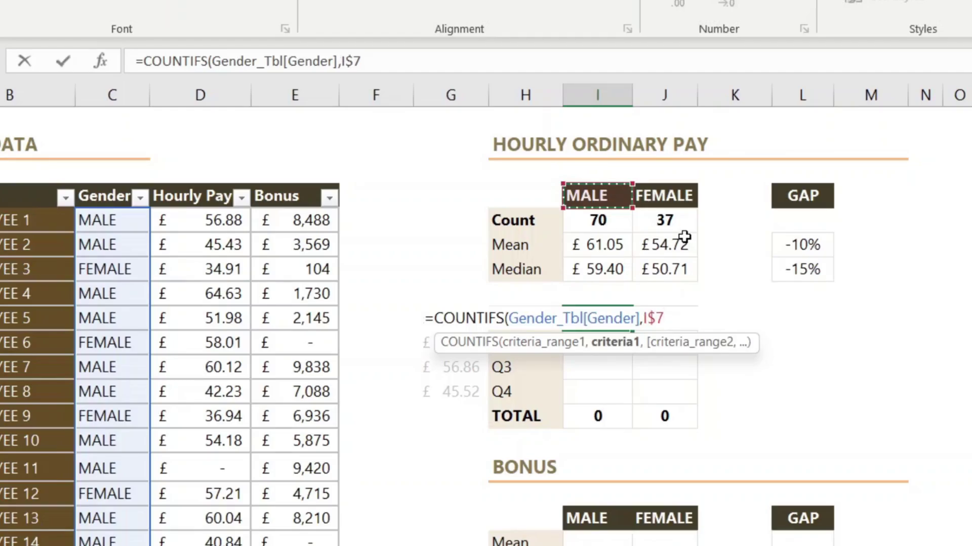
- Add the Hourly Pay column as the second criteria range, with the Q2 threshold $G13 as its column-locked criterion
{"action": "type", "text": ","}
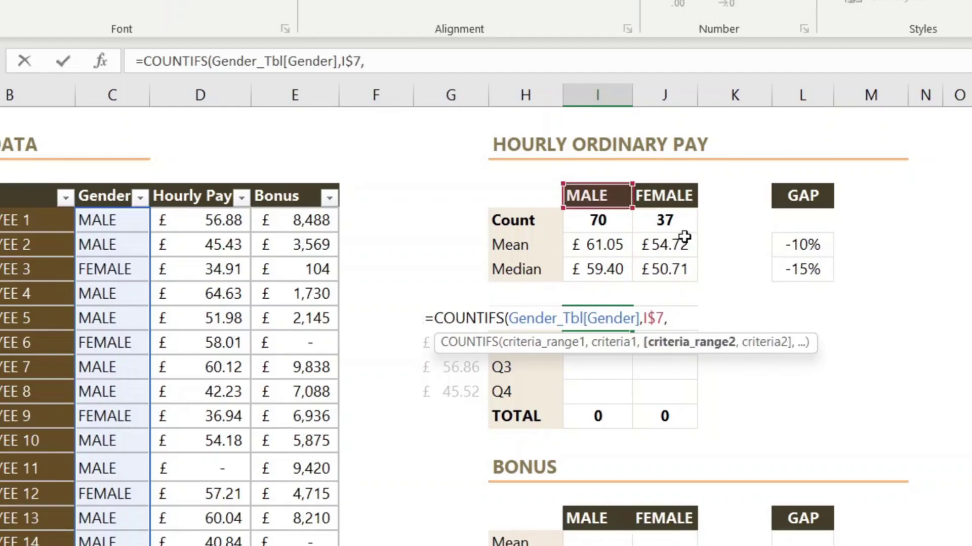
{"action": "left_click", "coordinate": [202, 180]}
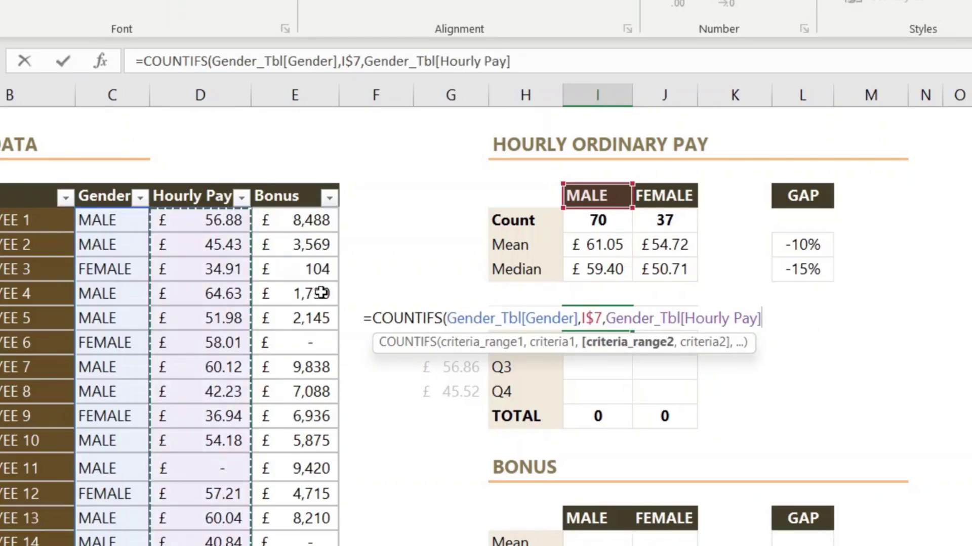
{"action": "type", "text": ","}
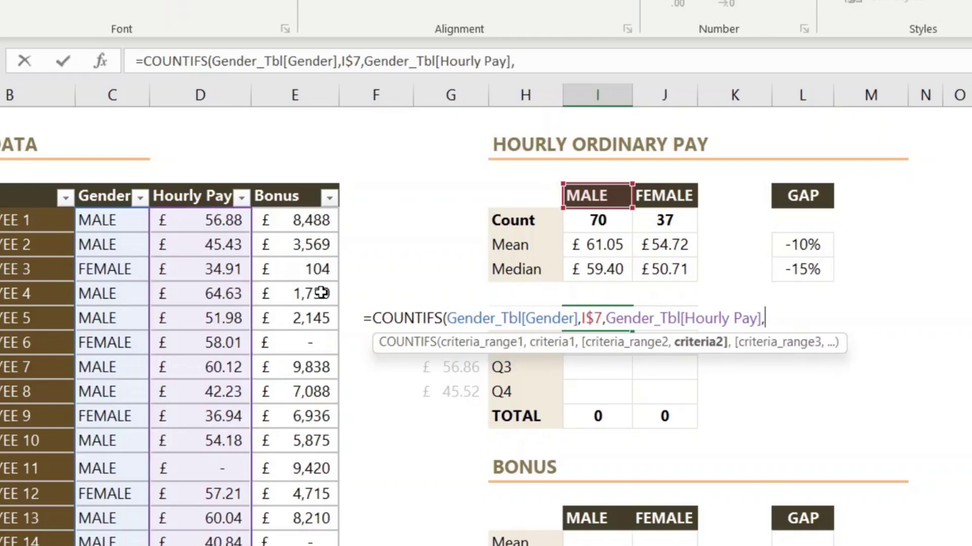
{"action": "left_click", "coordinate": [450, 369]}
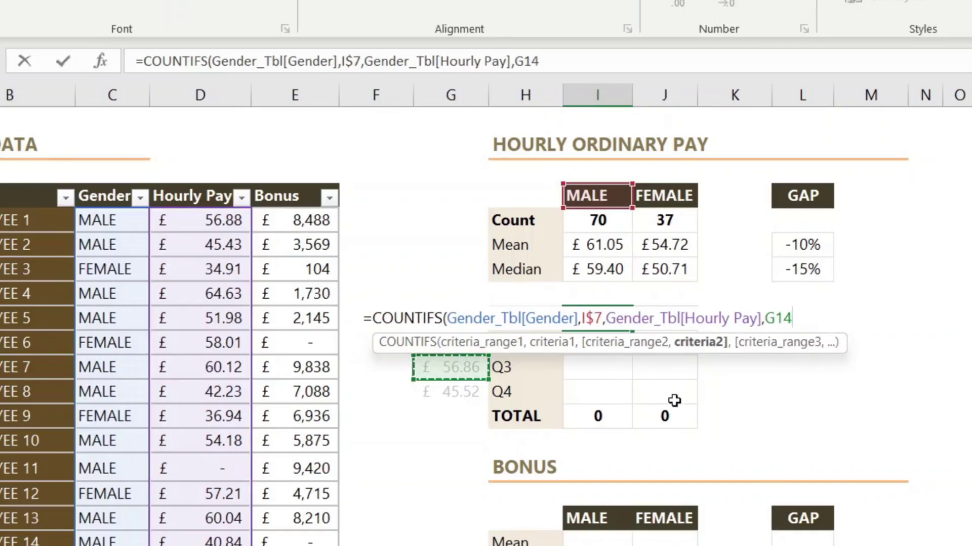
{"action": "key", "text": "Up"}
{"action": "key", "text": "Up"}
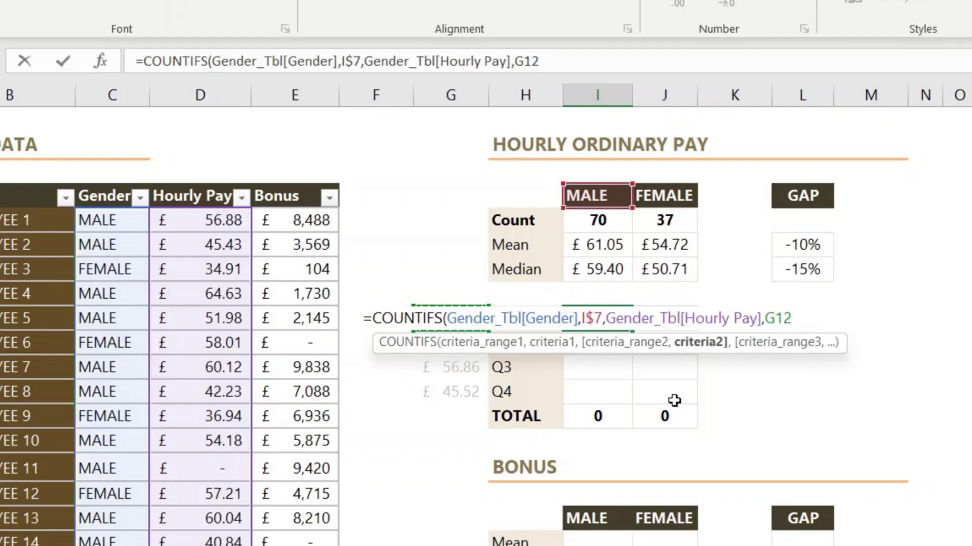
{"action": "key", "text": "Down"}
{"action": "scroll", "coordinate": [675, 339], "scroll_direction": "up", "scroll_amount": 1}
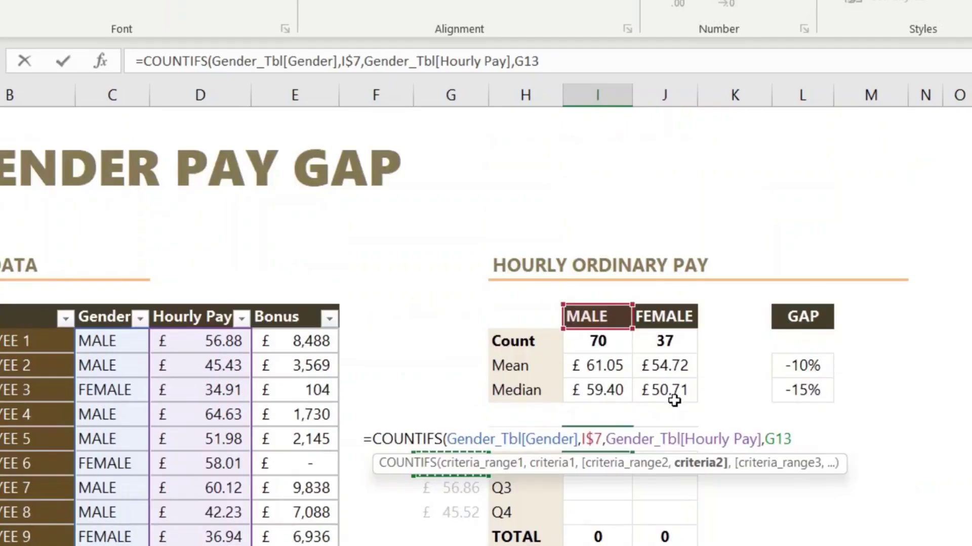
{"action": "left_click", "coordinate": [525, 59]}
{"action": "key", "text": "F4"}
{"action": "key", "text": "F4"}
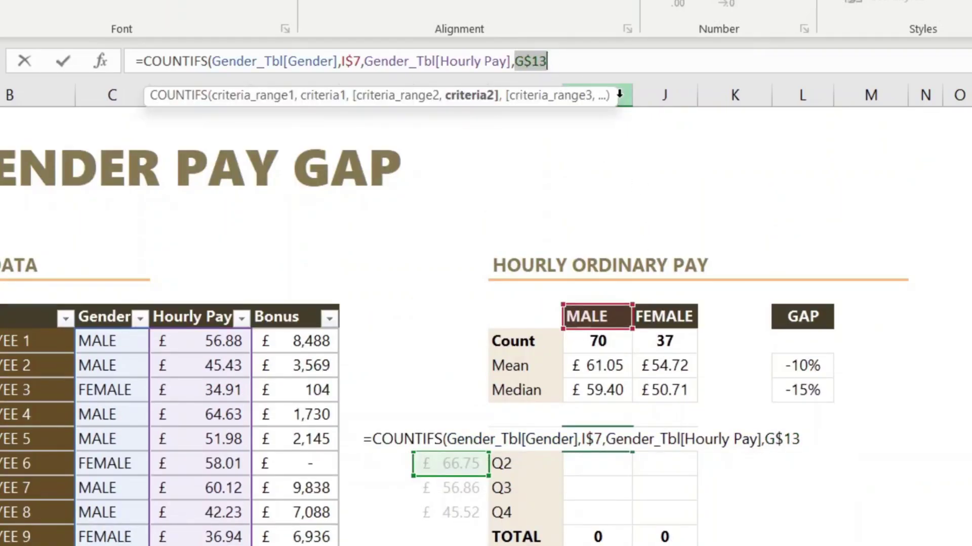
{"action": "key", "text": "F4"}
{"action": "key", "text": "F4"}
{"action": "key", "text": "F4"}
{"action": "key", "text": "F4"}
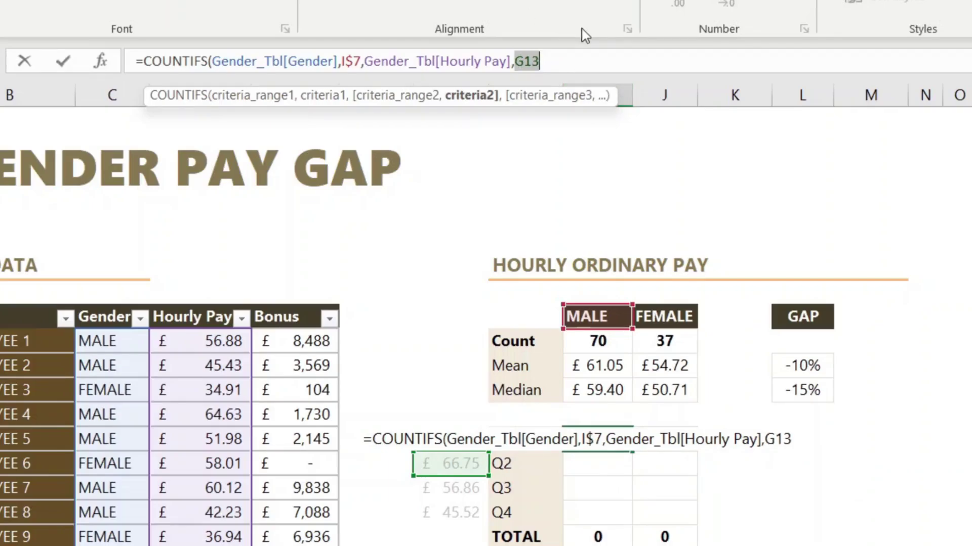
{"action": "key", "text": "F4"}
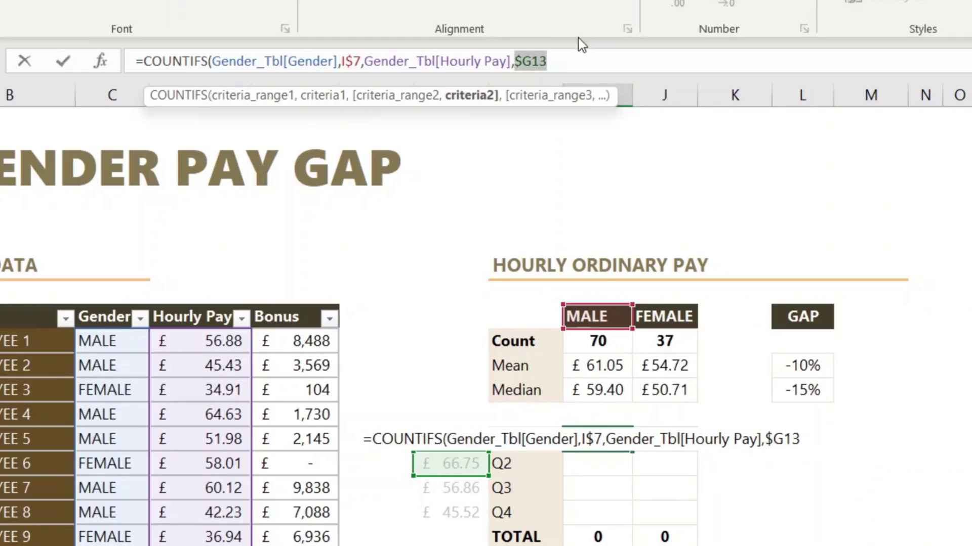
- Turn the second criterion into a greater-than-or-equal comparison, ">="&$G13
{"action": "left_click", "coordinate": [518, 54]}
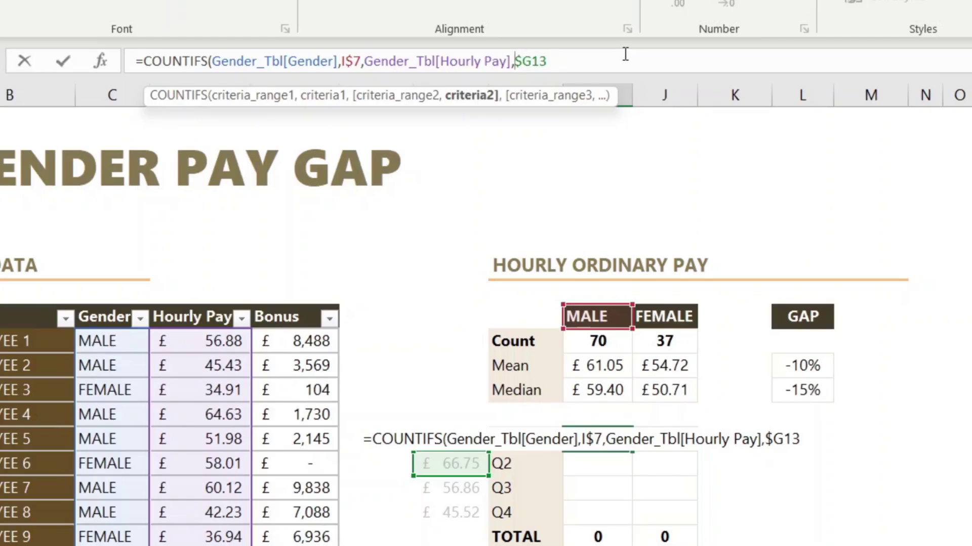
{"action": "type", "text": "\""}
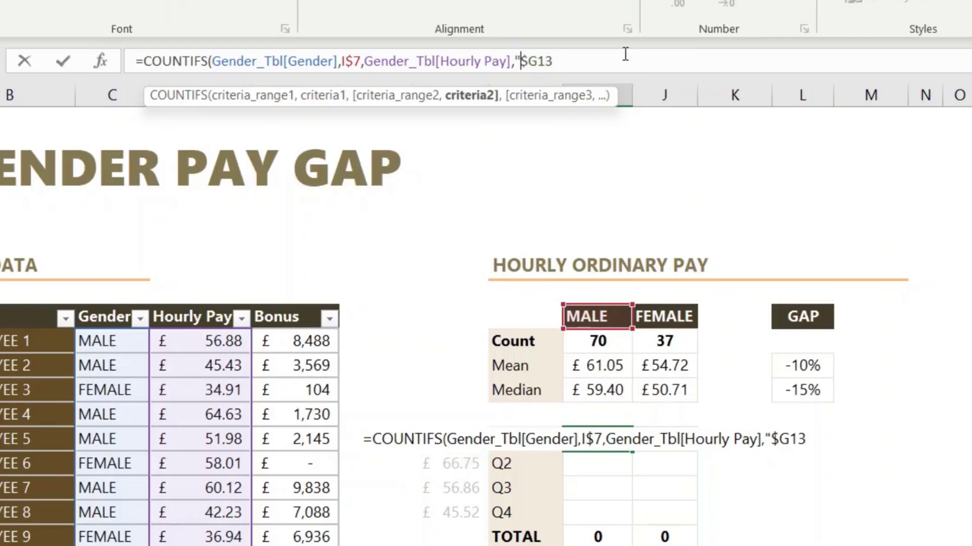
{"action": "type", "text": ">="}
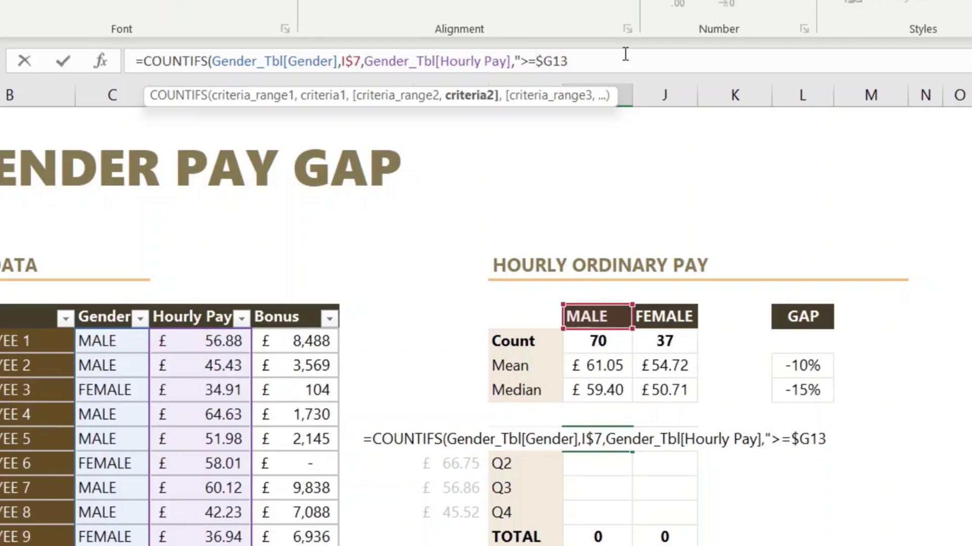
{"action": "type", "text": "\""}
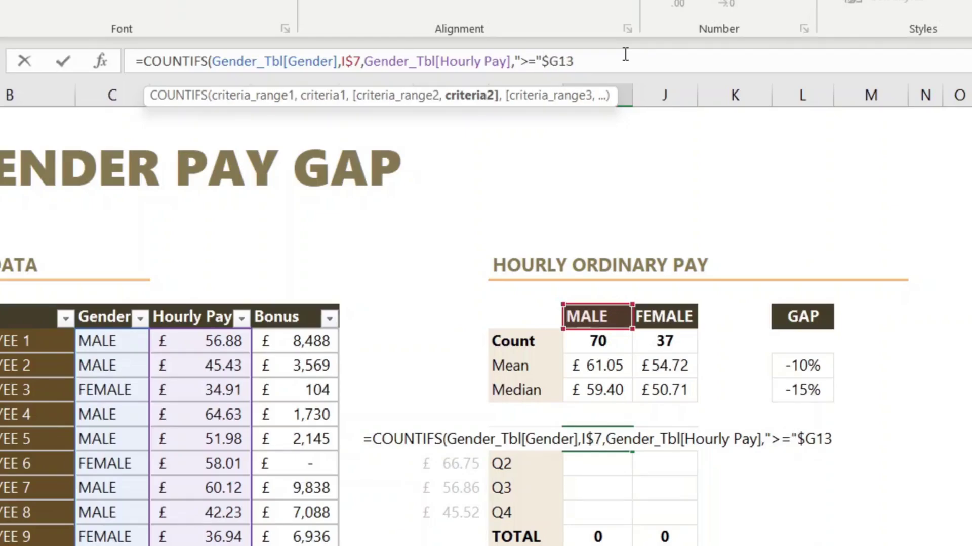
{"action": "type", "text": "&$G13"}
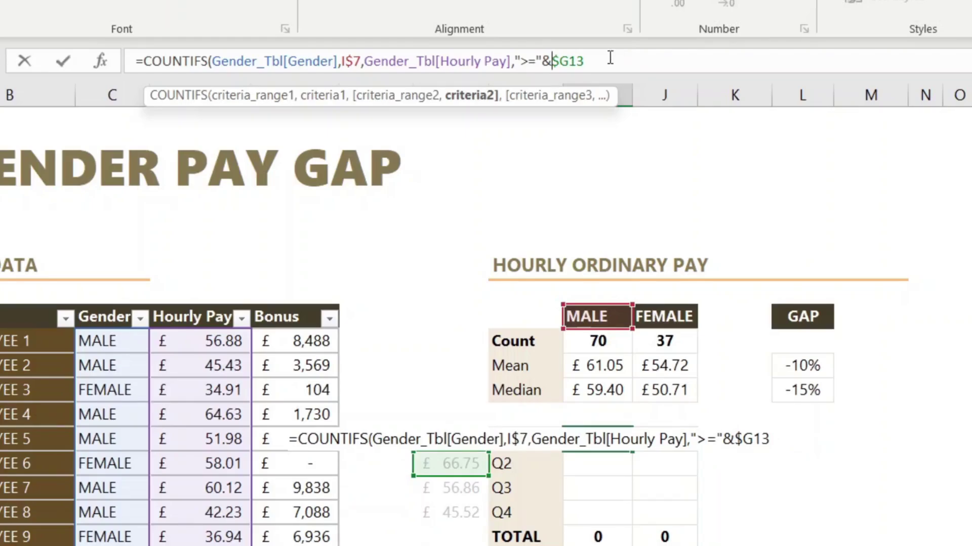
- Add Hourly Pay as the third criteria range with the criterion "<"&$G12, and complete the male Q1 count formula
{"action": "type", "text": ","}
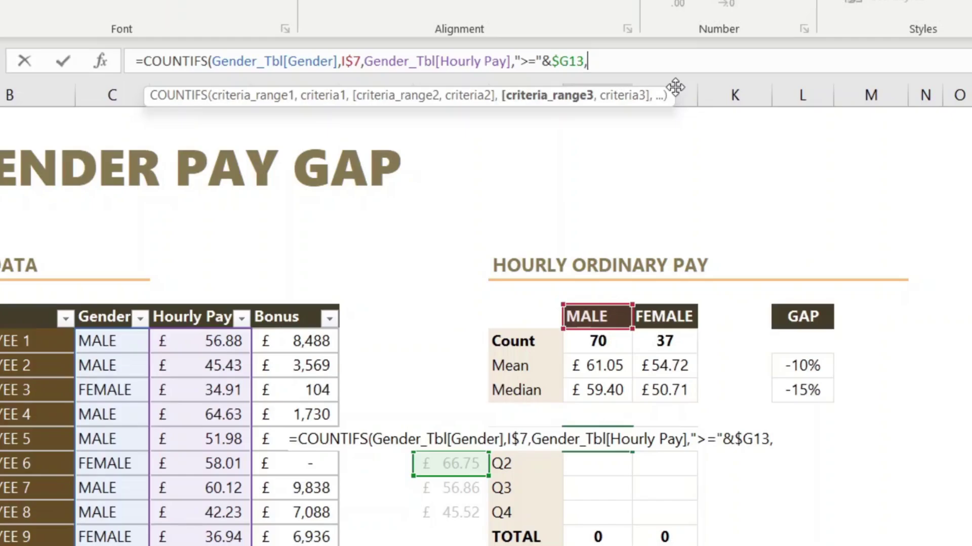
{"action": "left_click", "coordinate": [208, 305]}
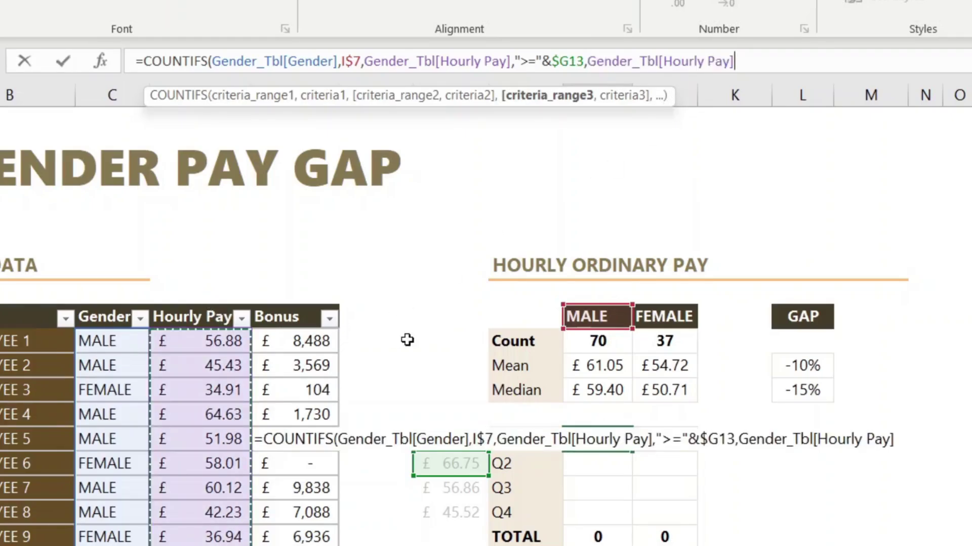
{"action": "type", "text": ","}
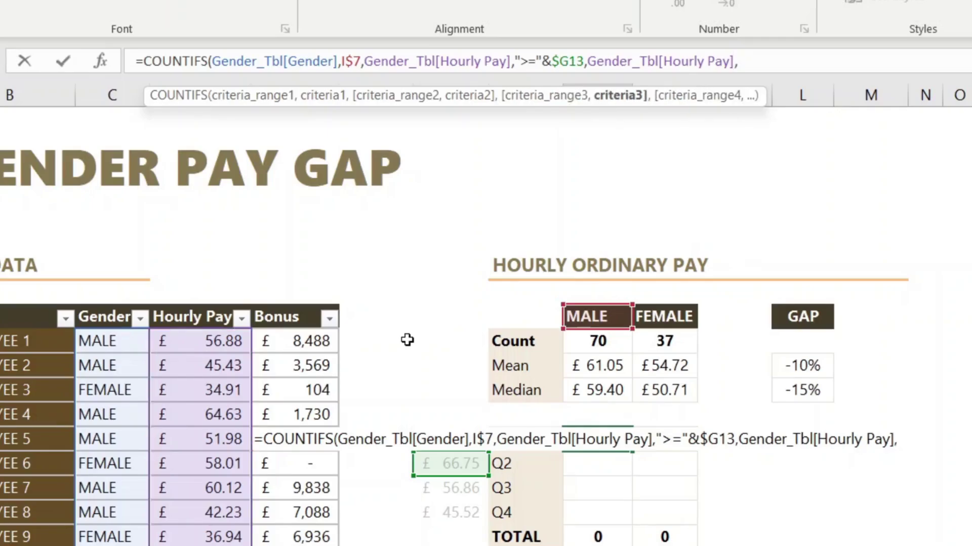
{"action": "type", "text": "\"<\"&"}
{"action": "left_click", "coordinate": [451, 414]}
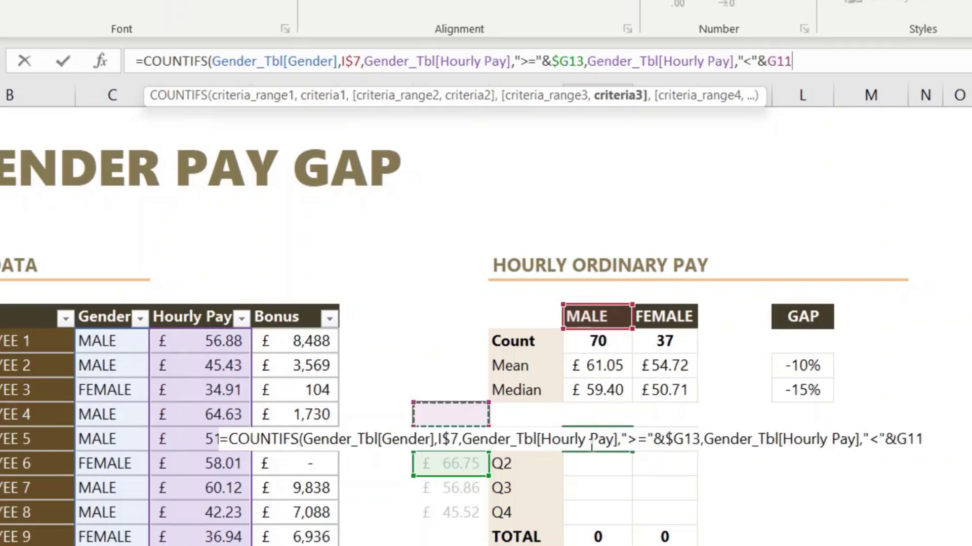
{"action": "key", "text": "Down"}
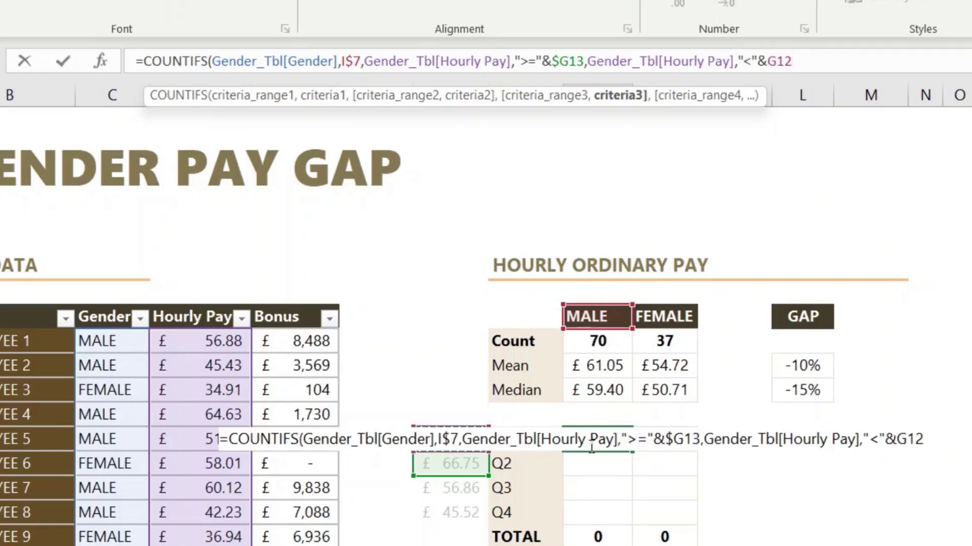
{"action": "key", "text": "F4"}
{"action": "key", "text": "F4"}
{"action": "key", "text": "F4"}
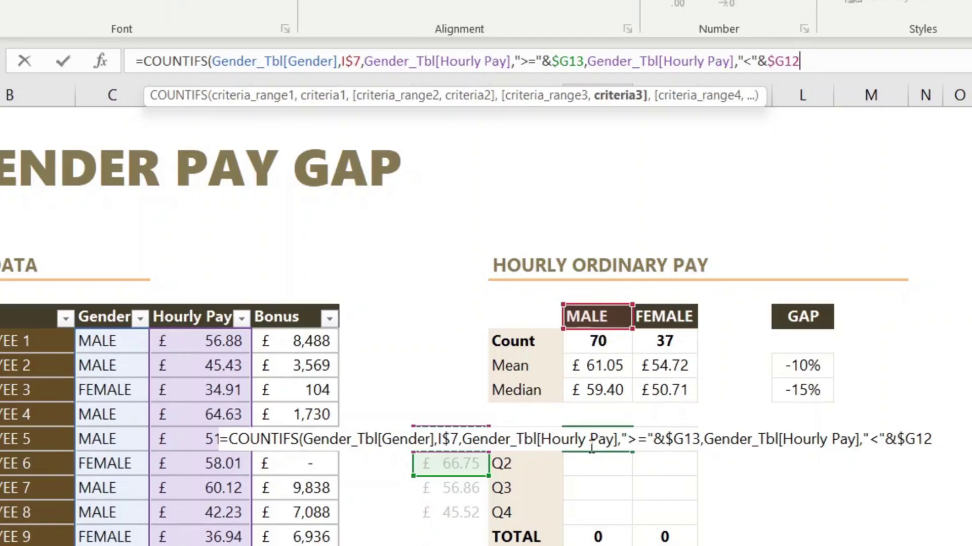
{"action": "type", "text": ")"}
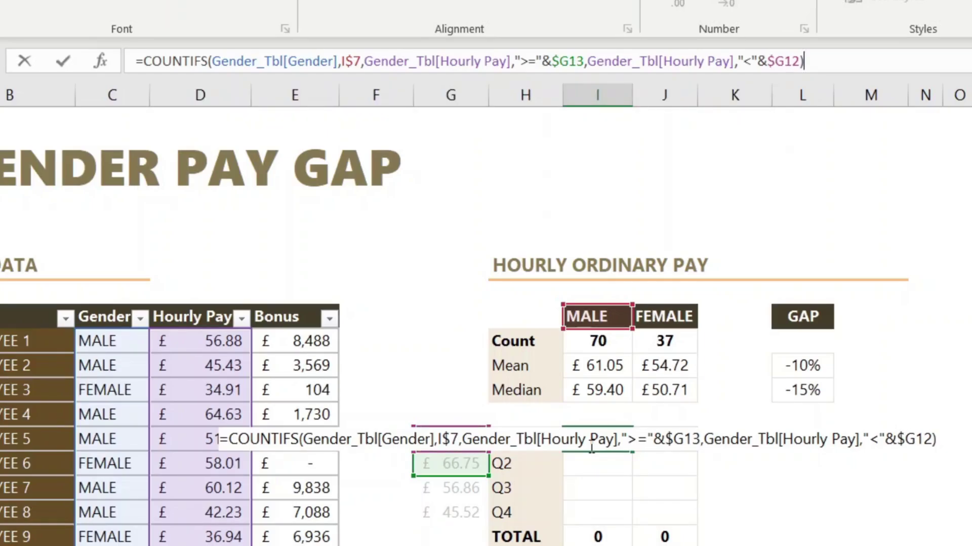
{"action": "key", "text": "Return"}
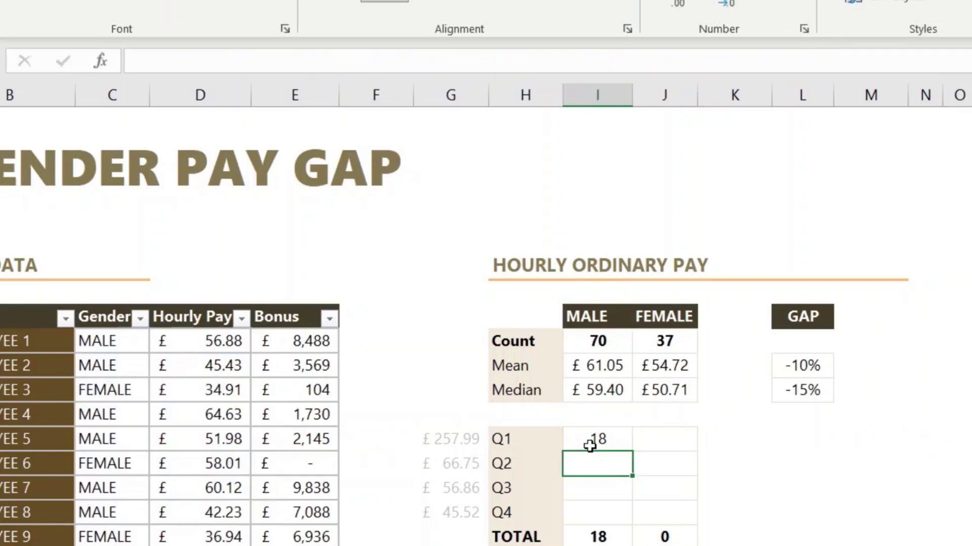
- Review the threshold formulas beside Q1 and Q2 and the COUNTIFS formula in the male Q1 cell
{"action": "left_click", "coordinate": [450, 443]}
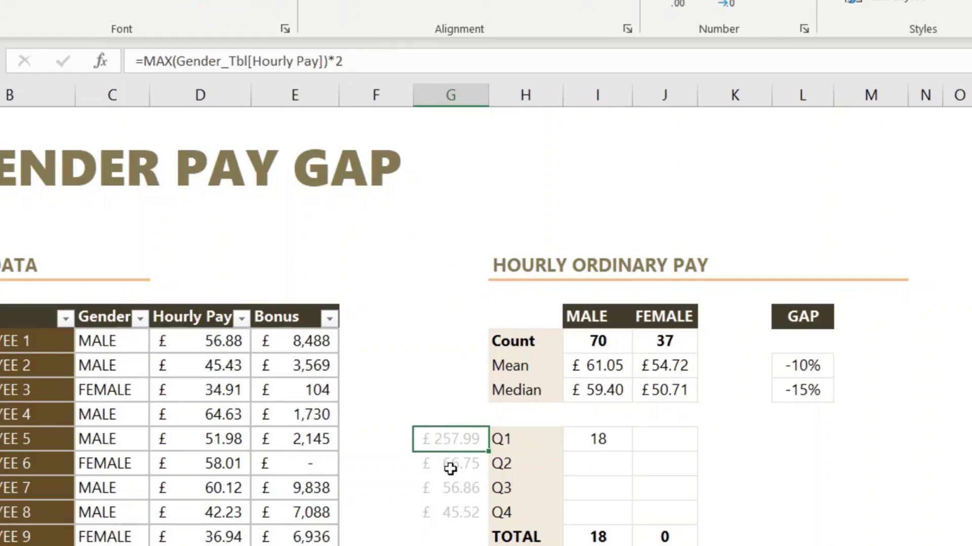
{"action": "left_click", "coordinate": [450, 469]}
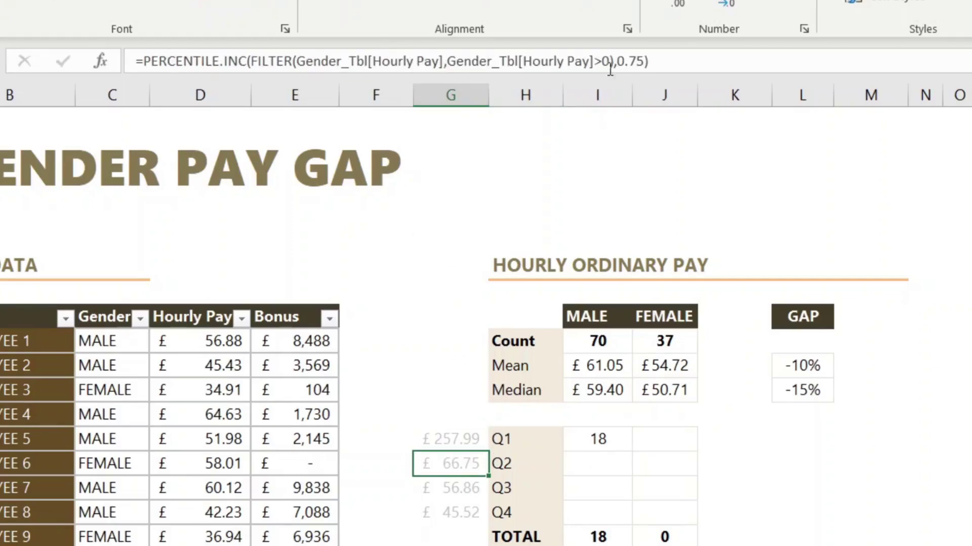
{"action": "left_click", "coordinate": [613, 437]}
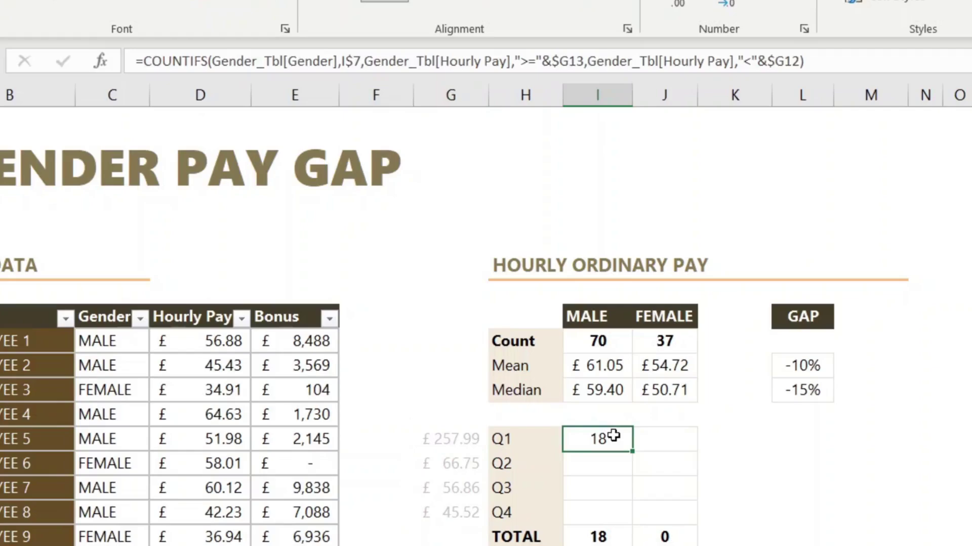
- Fill the male Q1 COUNTIFS formula across the Q1 to Q4 rows for both the MALE and FEMALE columns
{"action": "left_click", "coordinate": [839, 63]}
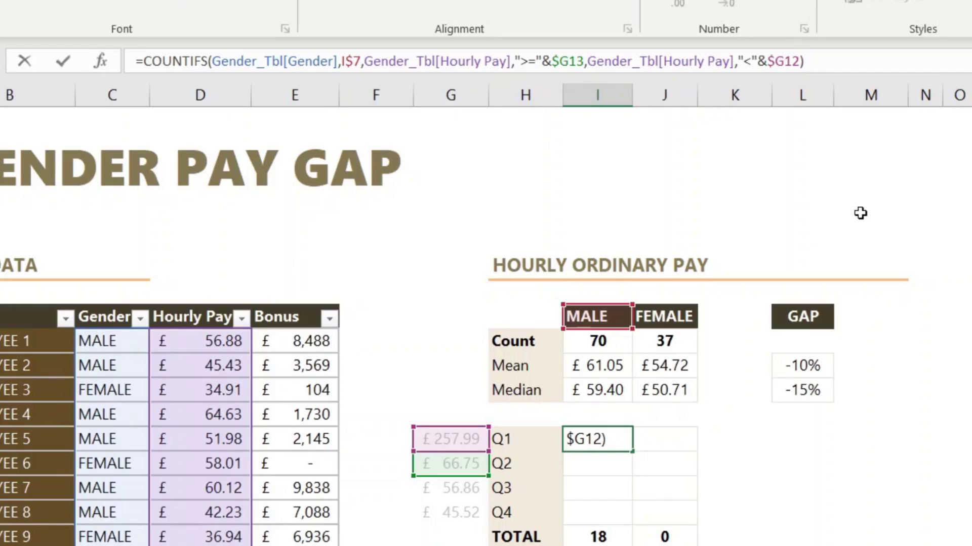
{"action": "key", "text": "Return"}
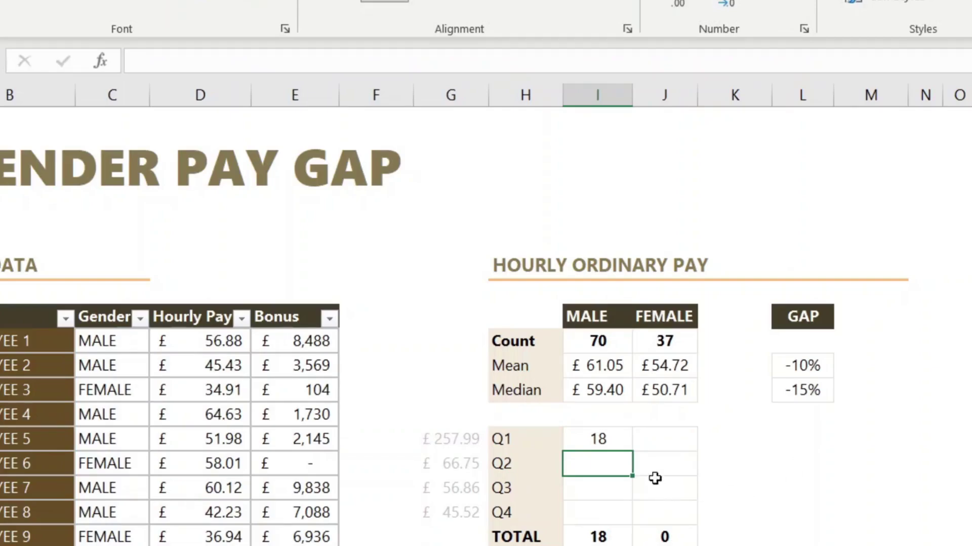
{"action": "left_click_drag", "start_coordinate": [596, 434], "coordinate": [674, 512]}
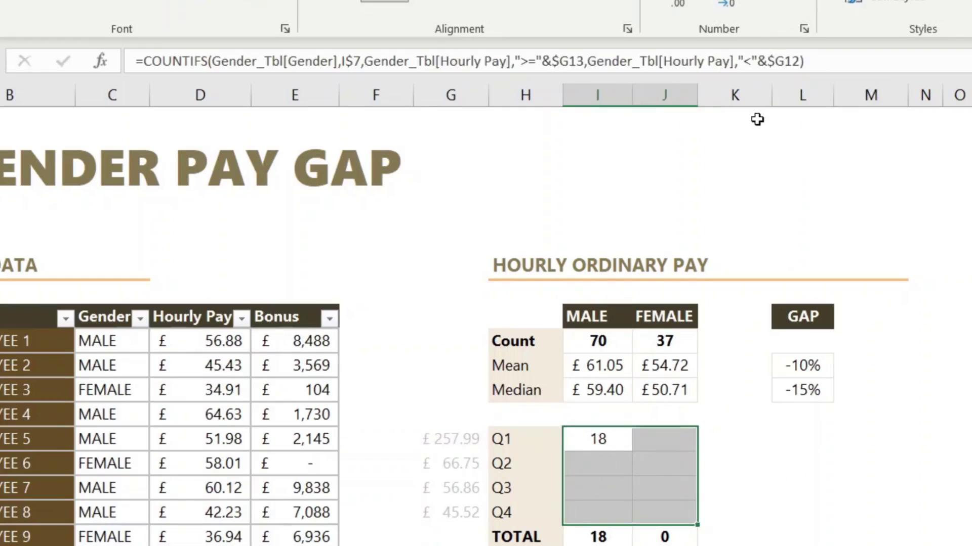
{"action": "key", "text": "F2"}
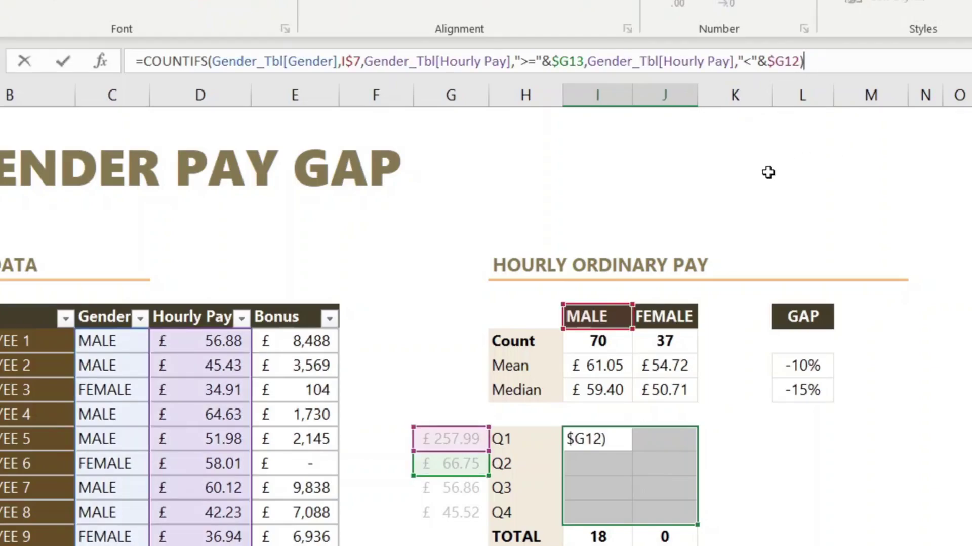
{"action": "key", "text": "ctrl+Return"}
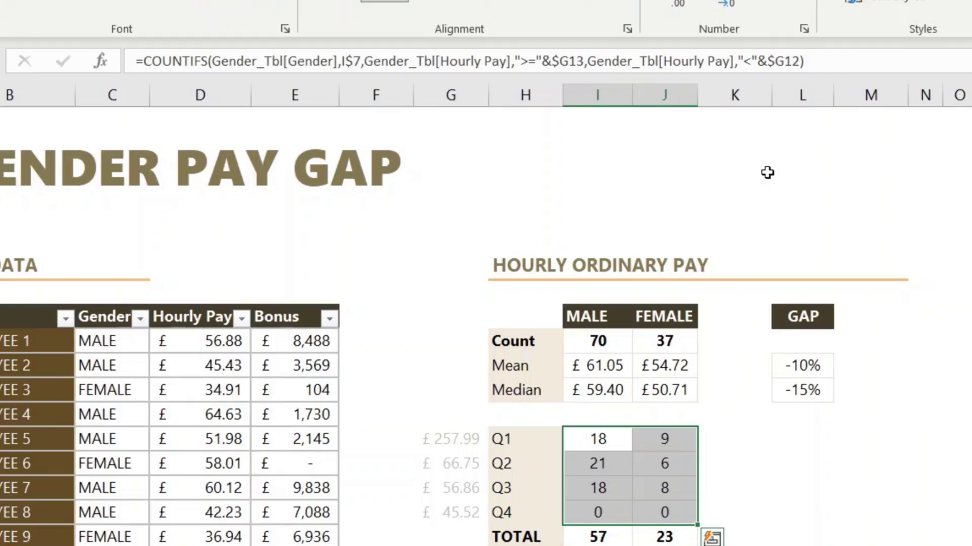
{"action": "left_click", "coordinate": [764, 456]}
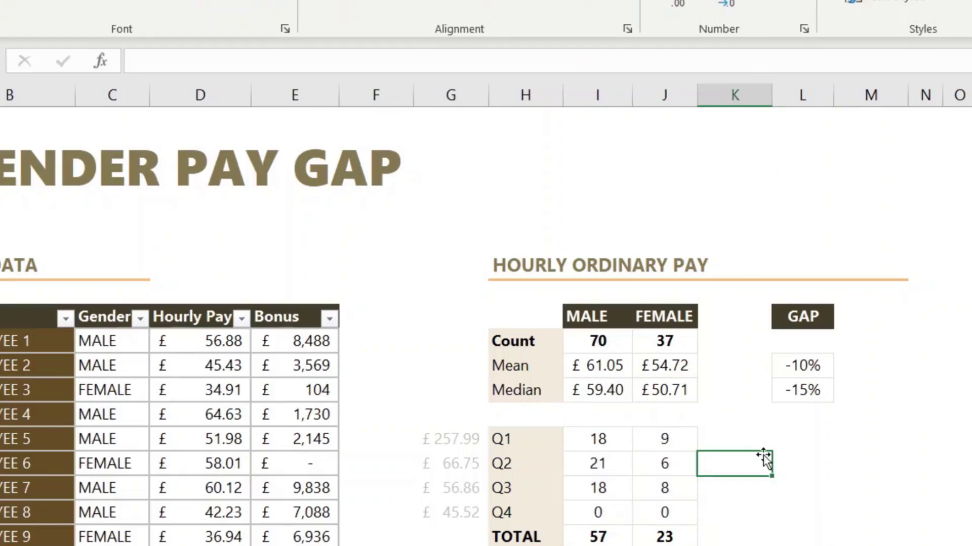
- Check the male Q4 COUNTIFS formula and enter 0 in the threshold cell G16 beside TOTAL
{"action": "left_click", "coordinate": [616, 511]}
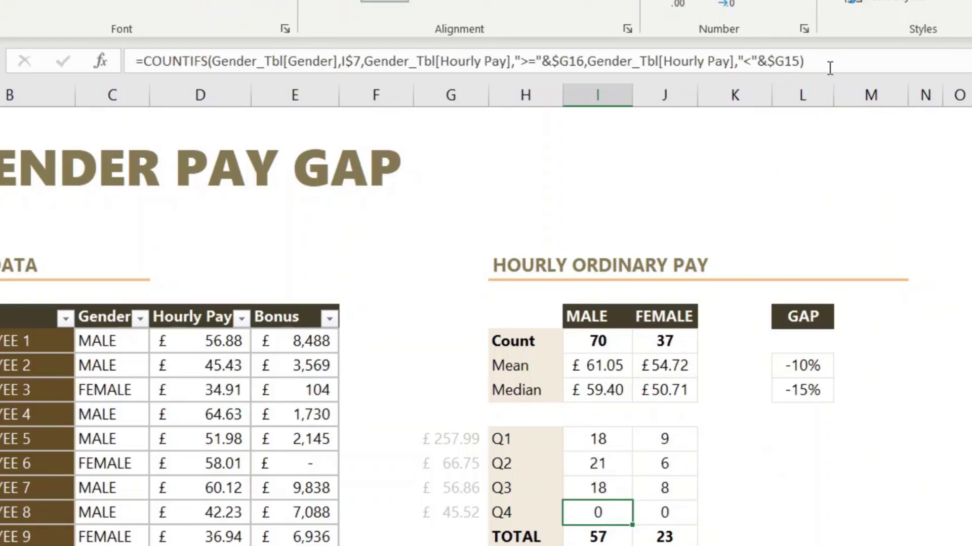
{"action": "left_click", "coordinate": [829, 63]}
{"action": "left_click", "coordinate": [799, 462]}
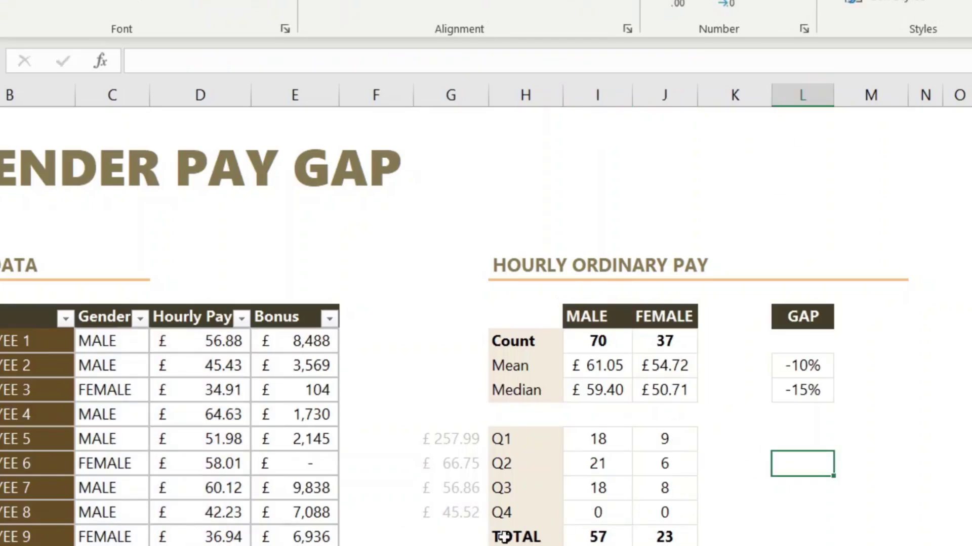
{"action": "left_click", "coordinate": [451, 538]}
{"action": "type", "text": "0"}
{"action": "key", "text": "Return"}
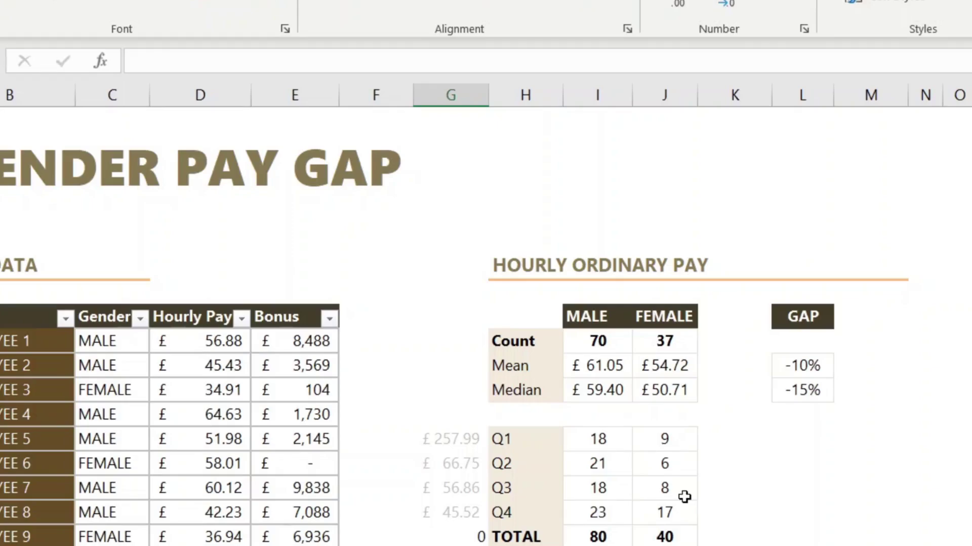
- Change the comparison with $G16 in the male Q4 COUNTIFS formula to strictly greater than, ">"&$G16
{"action": "left_click", "coordinate": [598, 512]}
{"action": "left_click", "coordinate": [740, 61]}
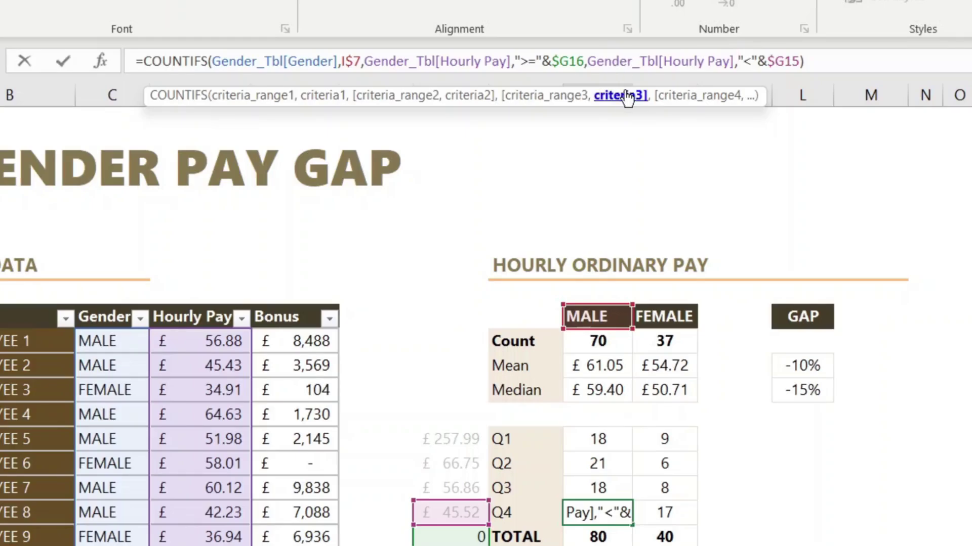
{"action": "left_click", "coordinate": [539, 57]}
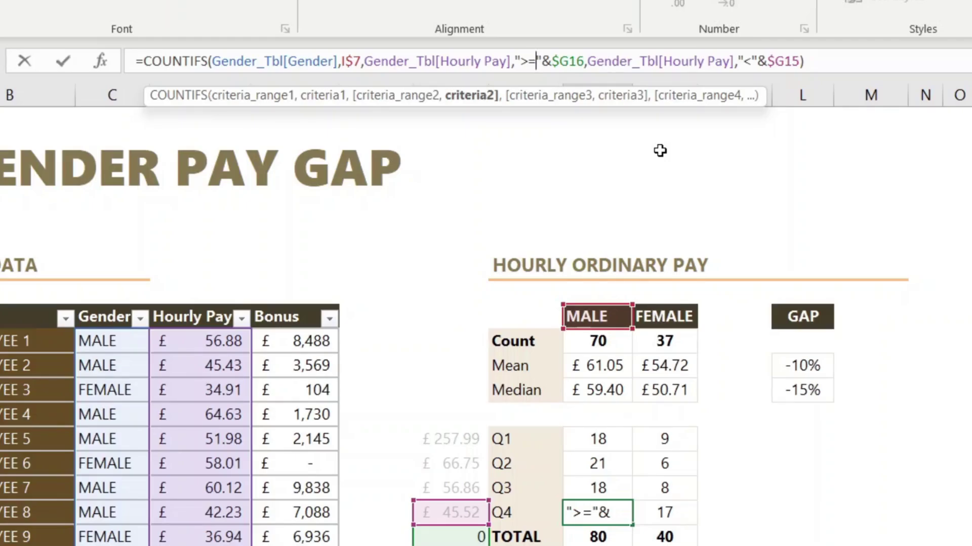
{"action": "key", "text": "BackSpace"}
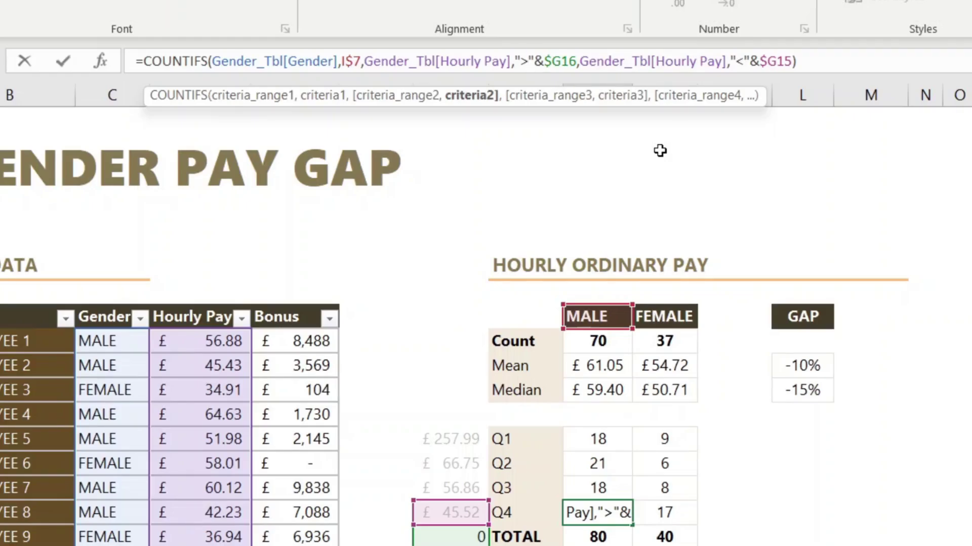
{"action": "key", "text": "Return"}
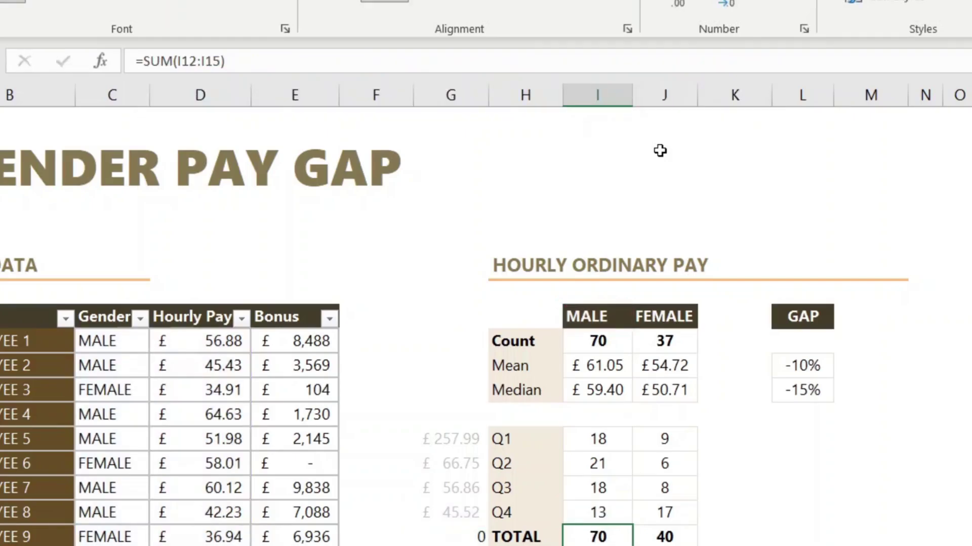
- Fill the male Q4 COUNTIFS formula across to the female Q4 cell
{"action": "left_click_drag", "start_coordinate": [600, 517], "coordinate": [664, 513]}
{"action": "left_click", "coordinate": [815, 60]}
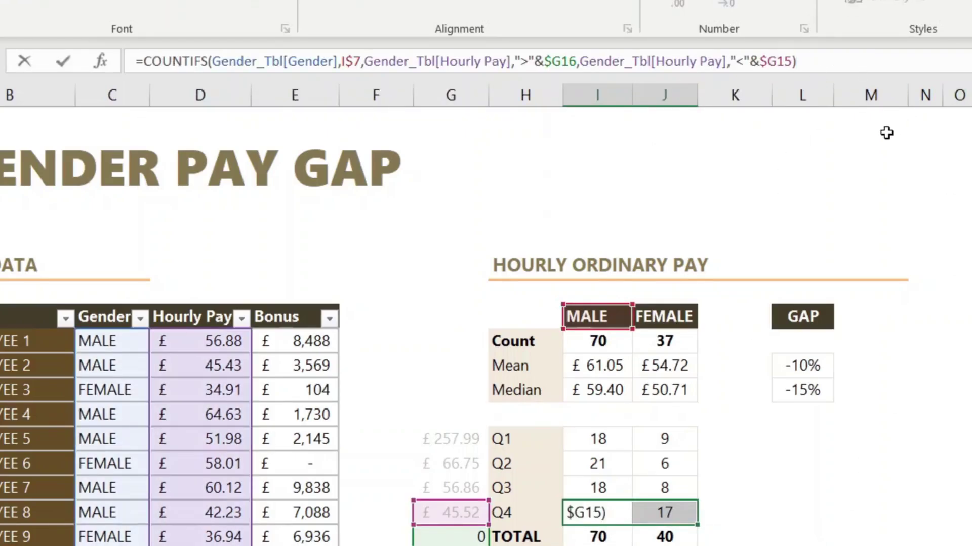
{"action": "key", "text": "ctrl+Return"}
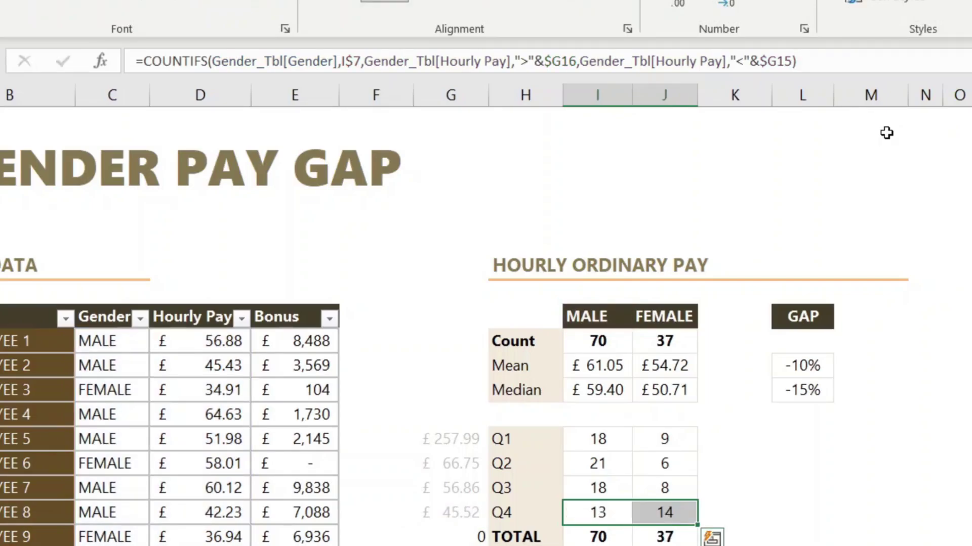
- Compare the male and female quartile totals with the Count row and inspect the SUM formulas behind them
{"action": "left_click_drag", "start_coordinate": [600, 335], "coordinate": [662, 343]}
{"action": "left_click_drag", "start_coordinate": [605, 538], "coordinate": [636, 541]}
{"action": "left_click", "coordinate": [614, 541]}
{"action": "left_click", "coordinate": [278, 63]}
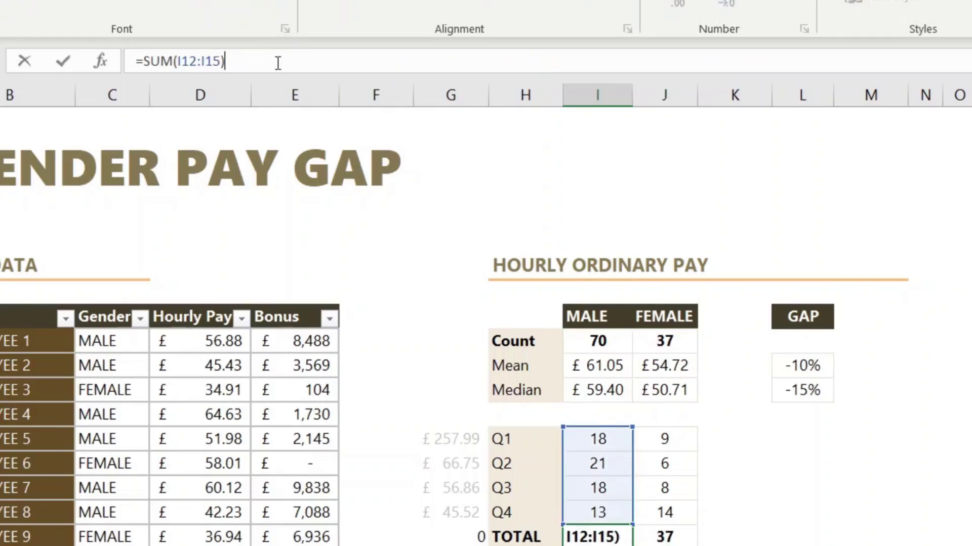
{"action": "key", "text": "Escape"}
{"action": "left_click", "coordinate": [671, 535]}
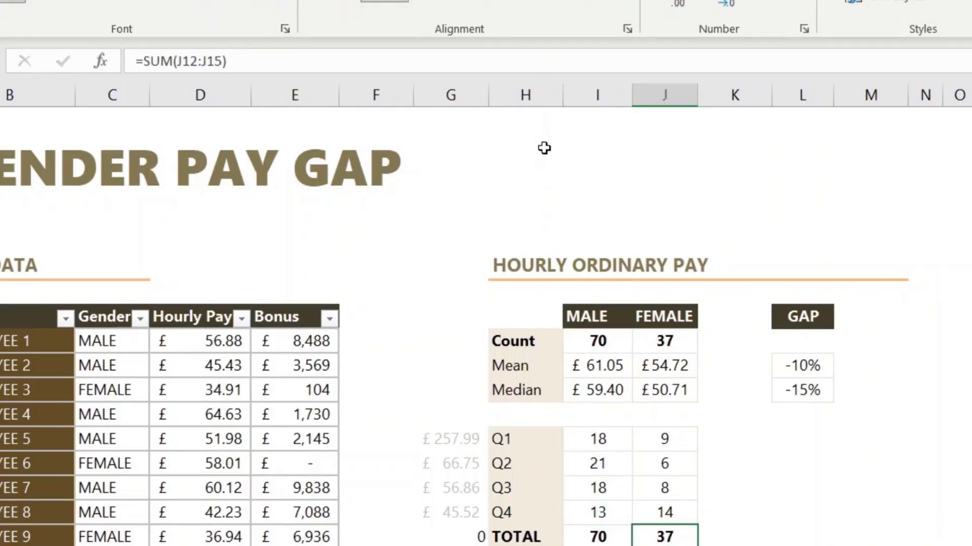
{"action": "left_click", "coordinate": [429, 60]}
{"action": "key", "text": "Escape"}
{"action": "left_click_drag", "start_coordinate": [607, 444], "coordinate": [663, 503]}
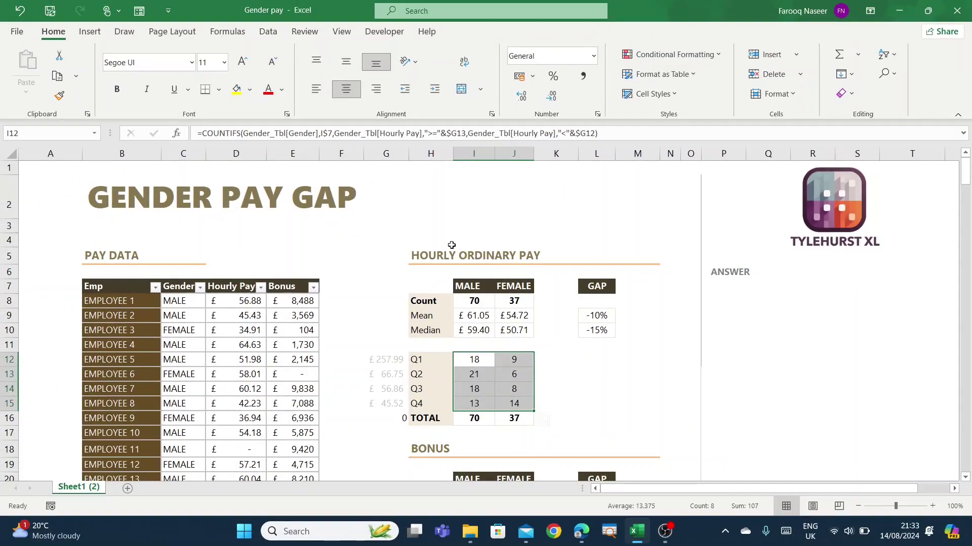
- Start an AVERAGEIFS formula in the male Mean cell of the BONUS section, with the Bonus column as the average range
{"action": "scroll", "coordinate": [553, 356], "scroll_direction": "down", "scroll_amount": 5}
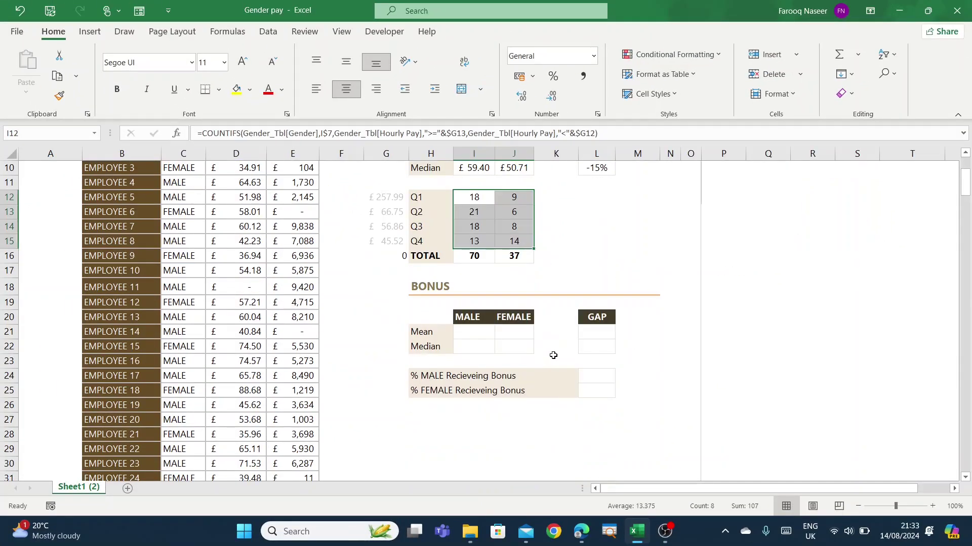
{"action": "left_click", "coordinate": [466, 245]}
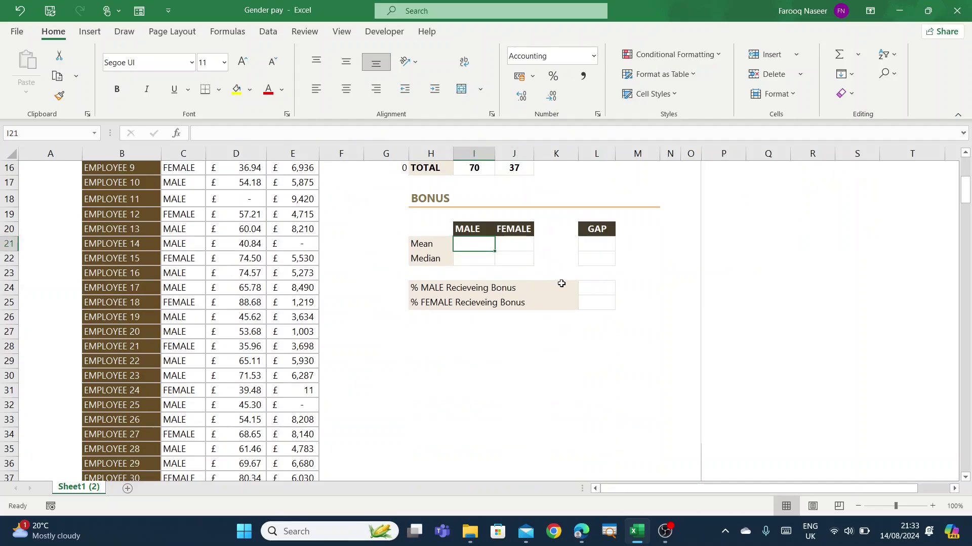
{"action": "scroll", "coordinate": [560, 282], "scroll_direction": "up", "scroll_amount": 2}
{"action": "scroll", "coordinate": [562, 283], "scroll_direction": "down", "scroll_amount": 1}
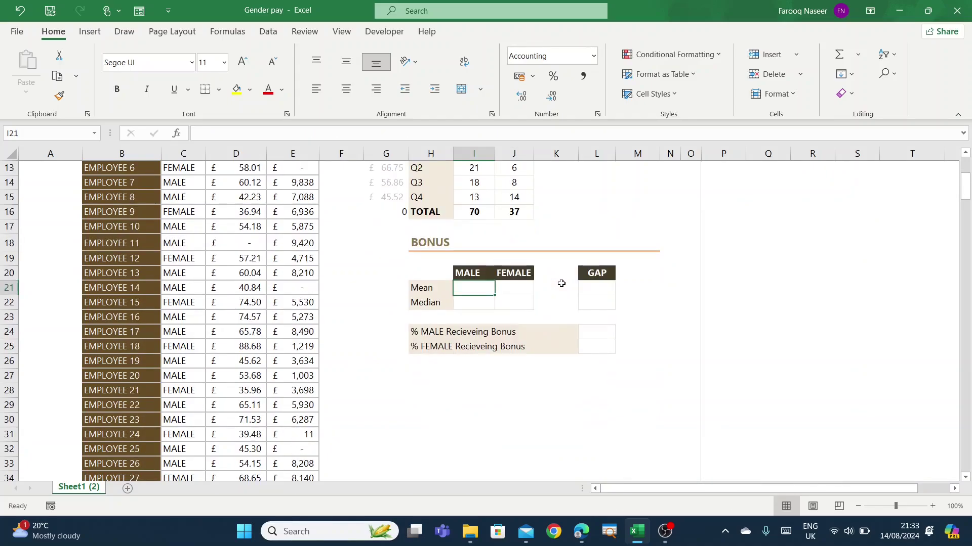
{"action": "scroll", "coordinate": [562, 284], "scroll_direction": "up", "scroll_amount": 2}
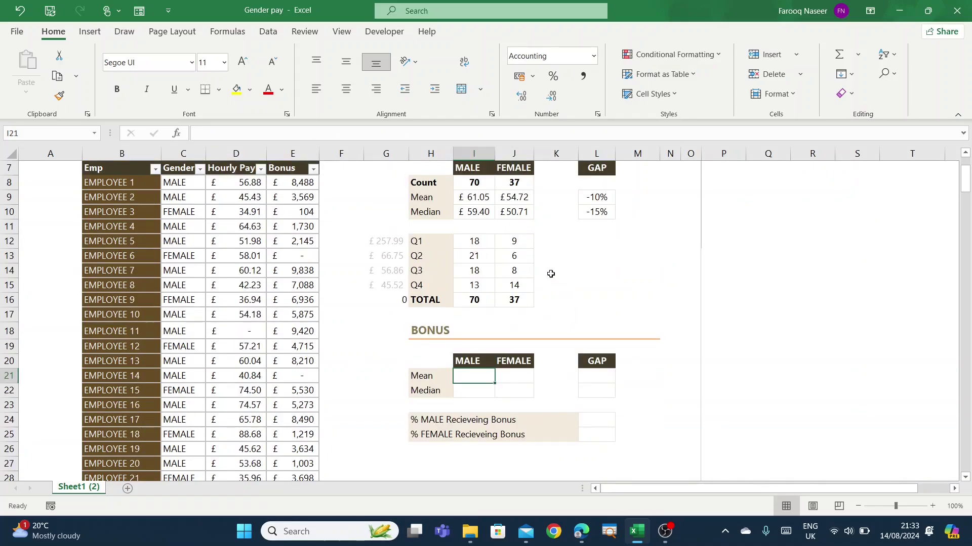
{"action": "left_click", "coordinate": [481, 202]}
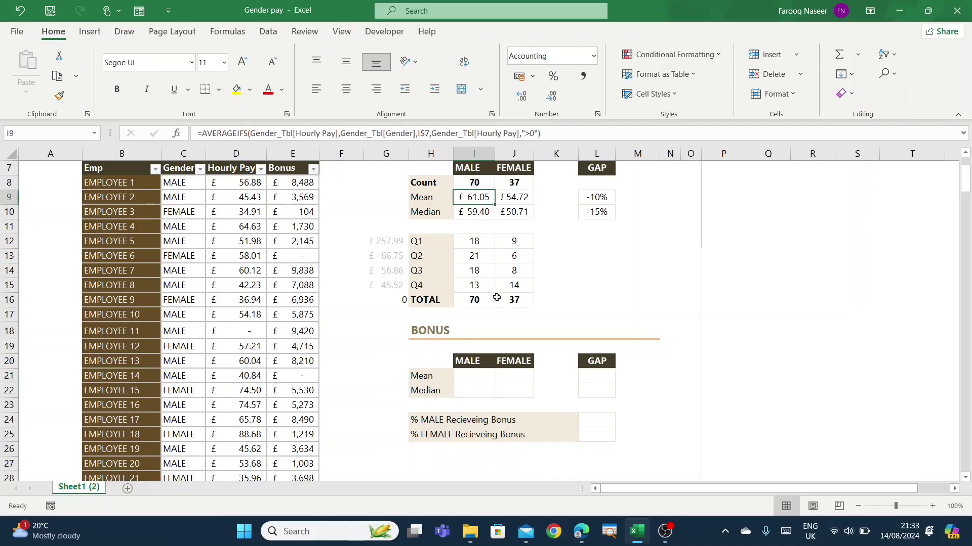
{"action": "left_click", "coordinate": [478, 376]}
{"action": "type", "text": "=average"}
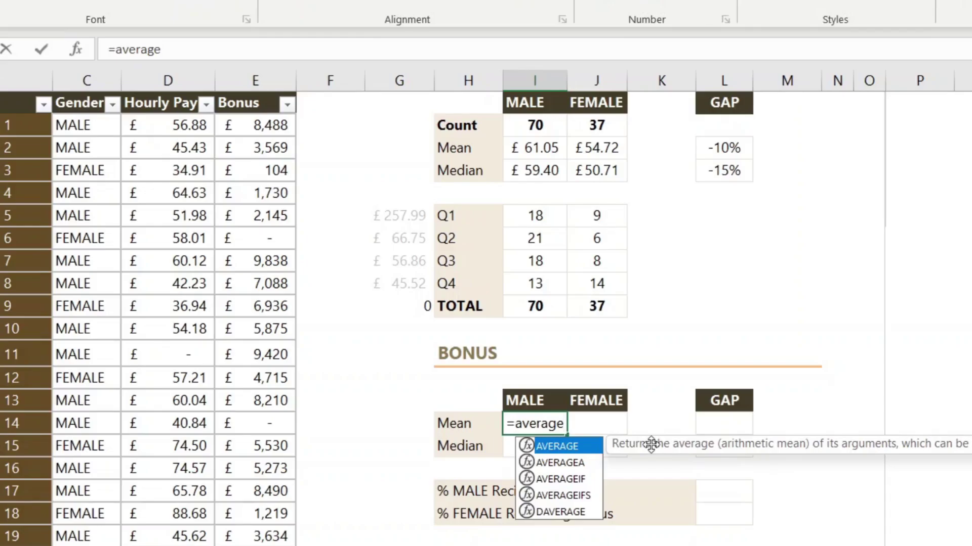
{"action": "key", "text": "Down"}
{"action": "key", "text": "Down"}
{"action": "key", "text": "Down"}
{"action": "key", "text": "Tab"}
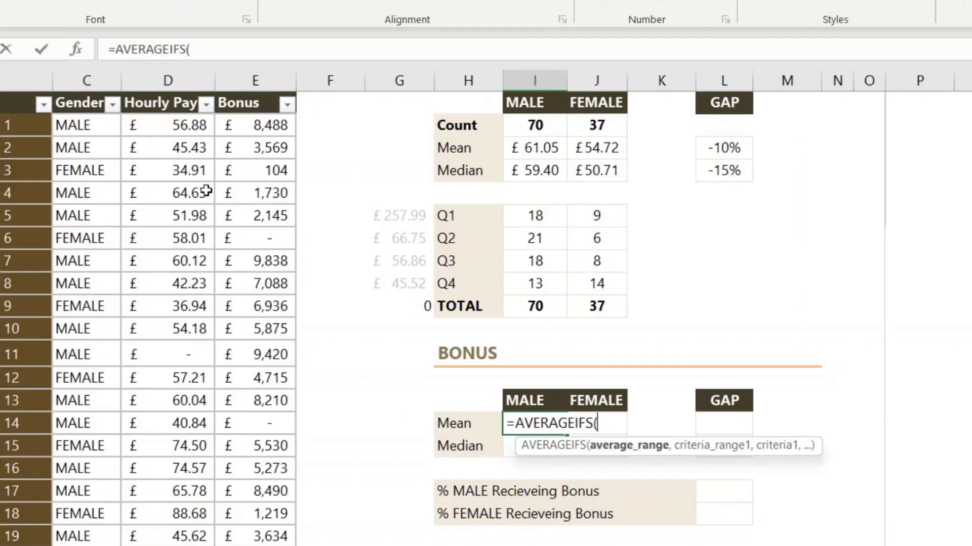
{"action": "left_click", "coordinate": [242, 95]}
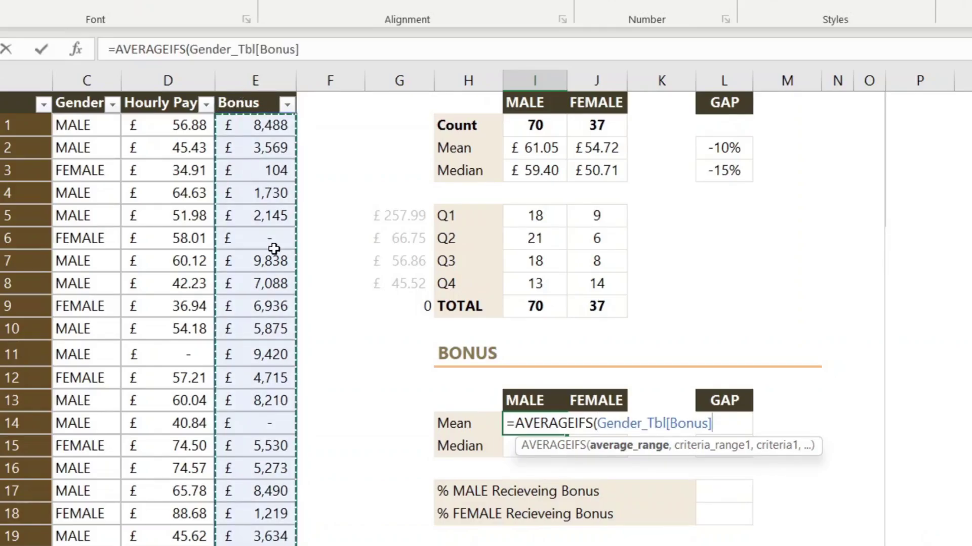
{"action": "type", "text": ","}
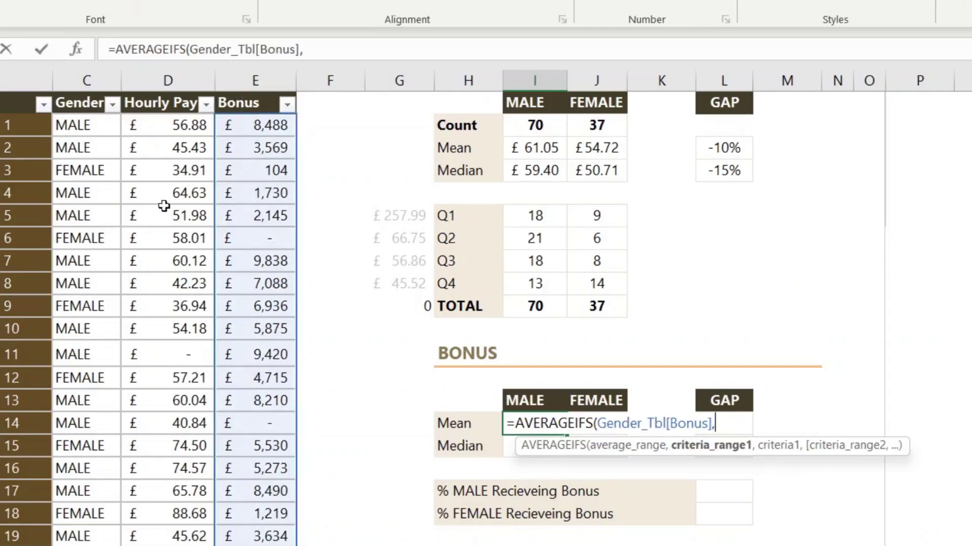
- Add the Gender column as the first criteria range, with the row-locked MALE header I$20 as its criterion
{"action": "left_click", "coordinate": [82, 91]}
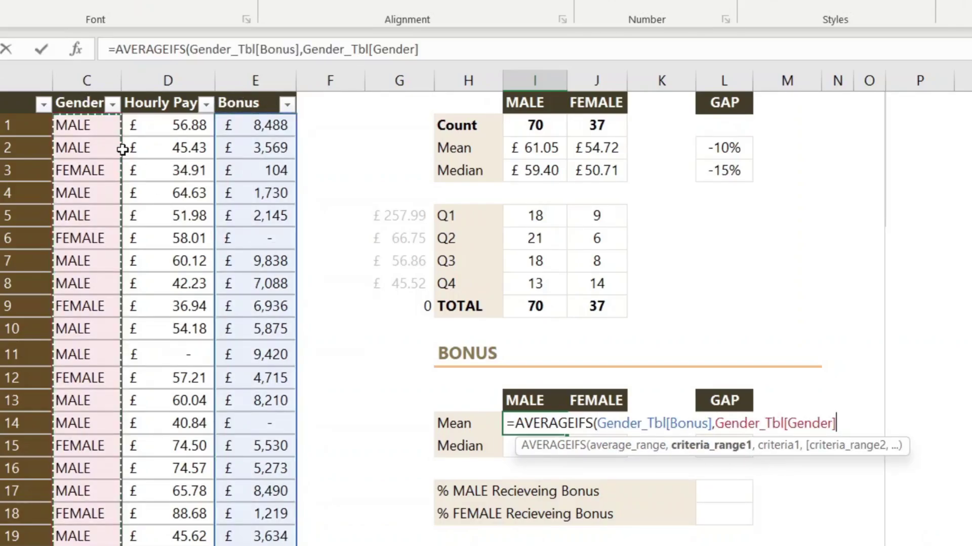
{"action": "type", "text": ","}
{"action": "left_click", "coordinate": [530, 398]}
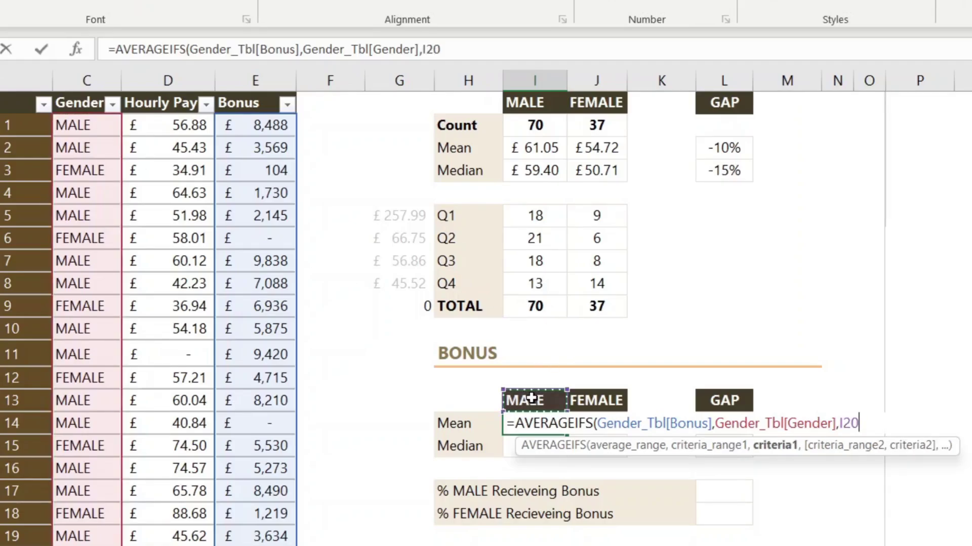
{"action": "key", "text": "F4"}
{"action": "key", "text": "F4"}
{"action": "key", "text": "F4"}
{"action": "key", "text": "F4"}
{"action": "key", "text": "F4"}
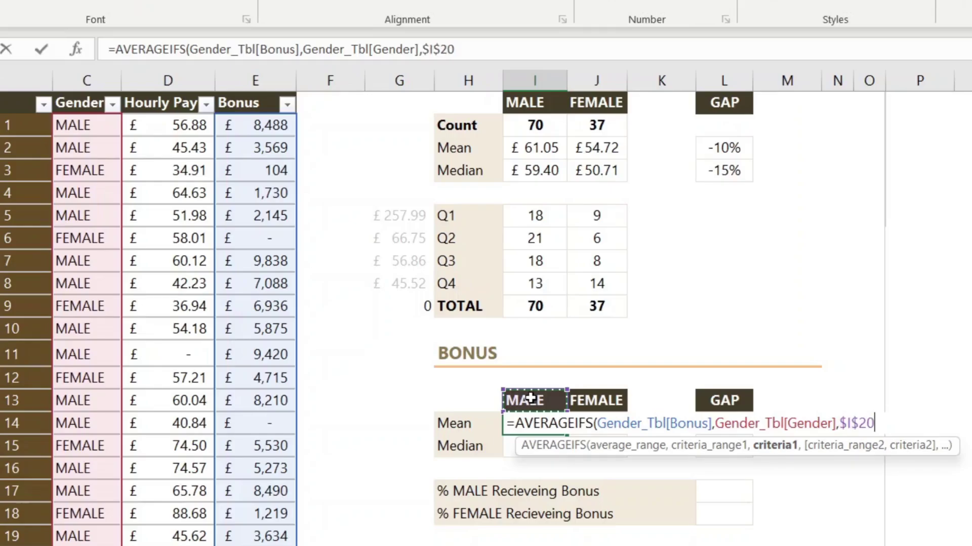
{"action": "key", "text": "F4"}
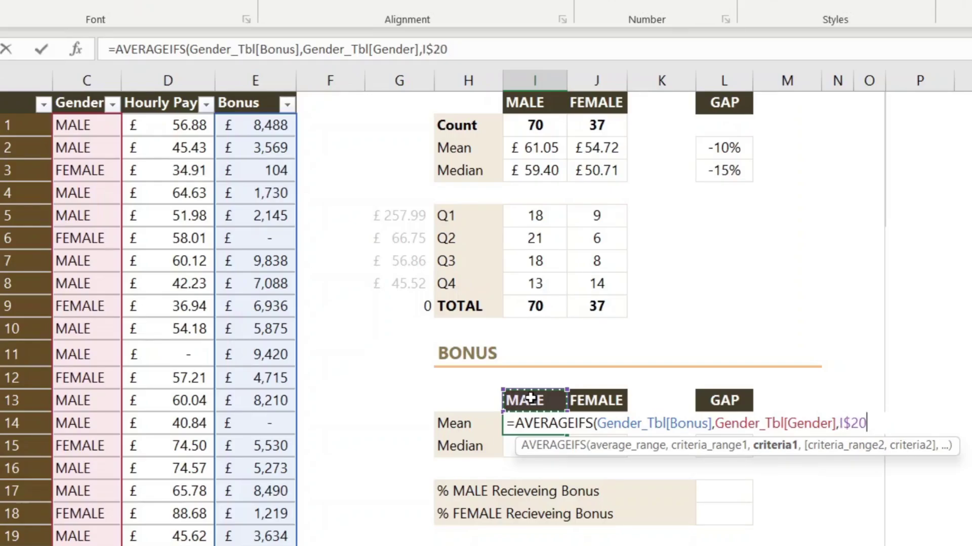
- Add the Bonus column as the second criteria range with the criterion ">0", and complete the male bonus mean formula
{"action": "type", "text": ","}
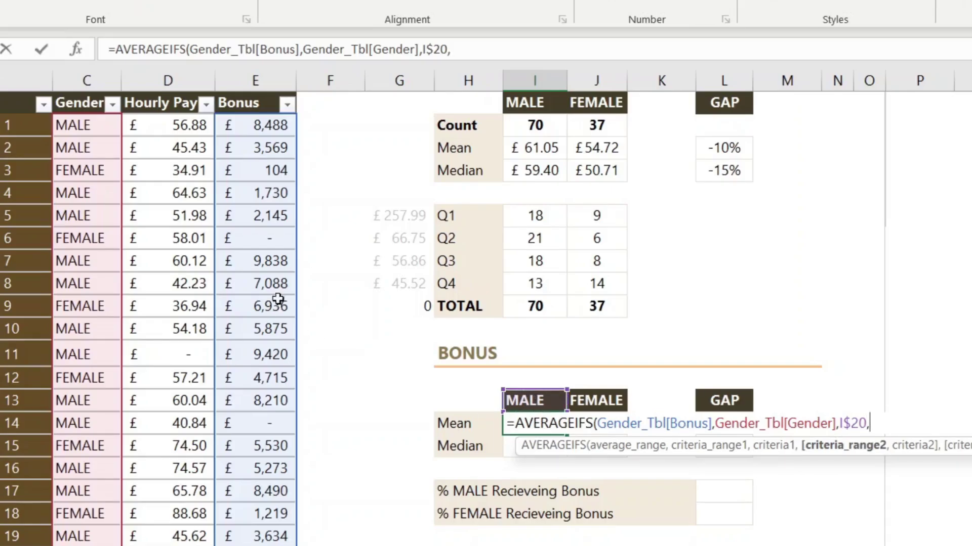
{"action": "left_click", "coordinate": [252, 92]}
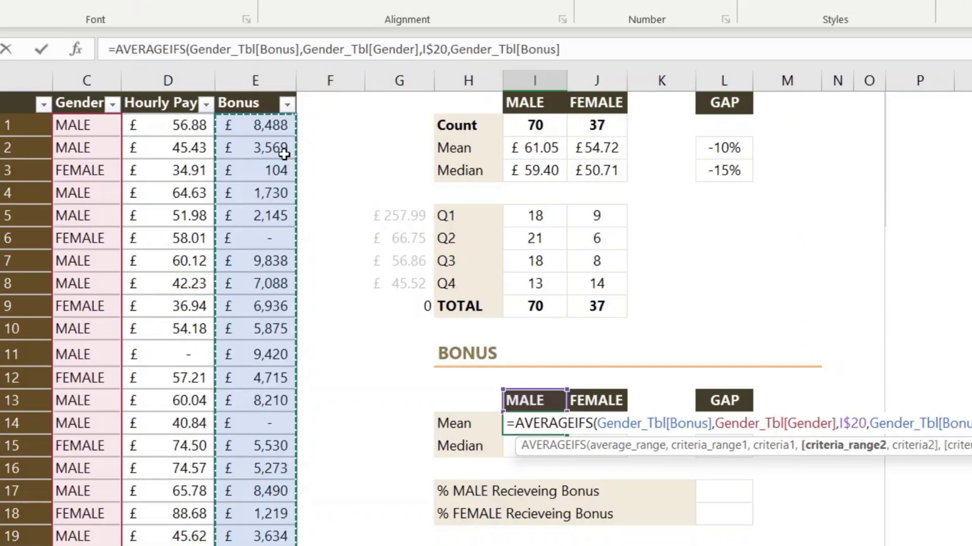
{"action": "type", "text": ",\">0"}
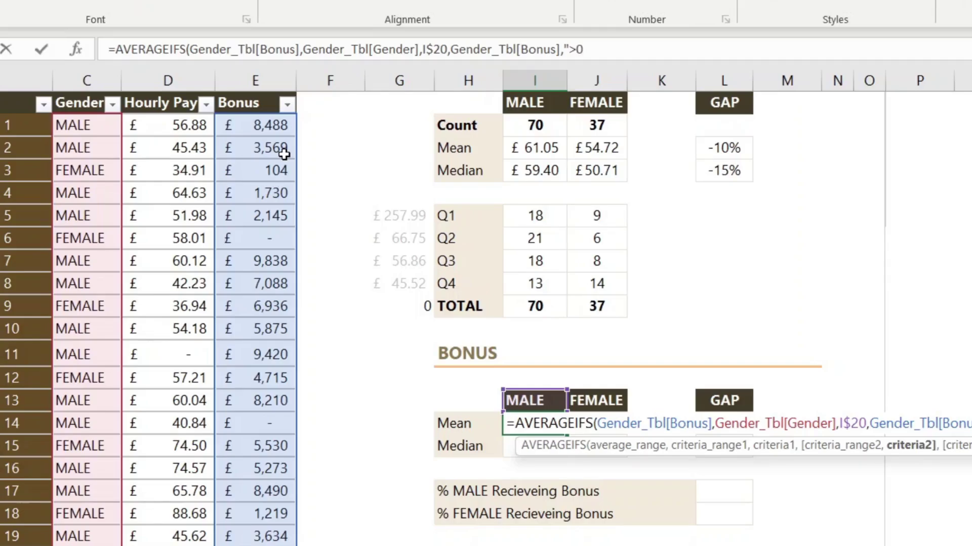
{"action": "type", "text": ")"}
{"action": "key", "text": "Return"}
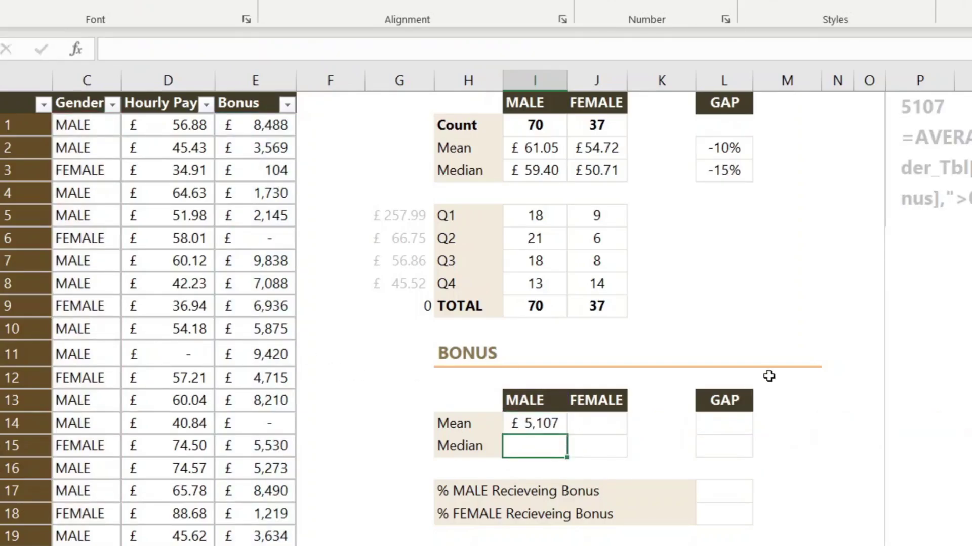
- Enter the male bonus AVERAGEIFS formula into both the male and female Mean cells of the BONUS section at once
{"action": "left_click", "coordinate": [945, 198]}
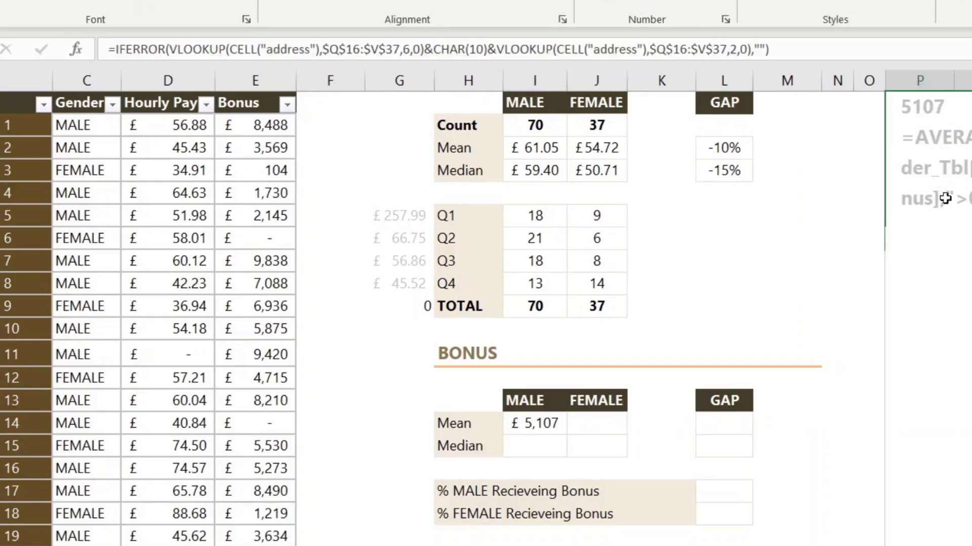
{"action": "left_click", "coordinate": [587, 429]}
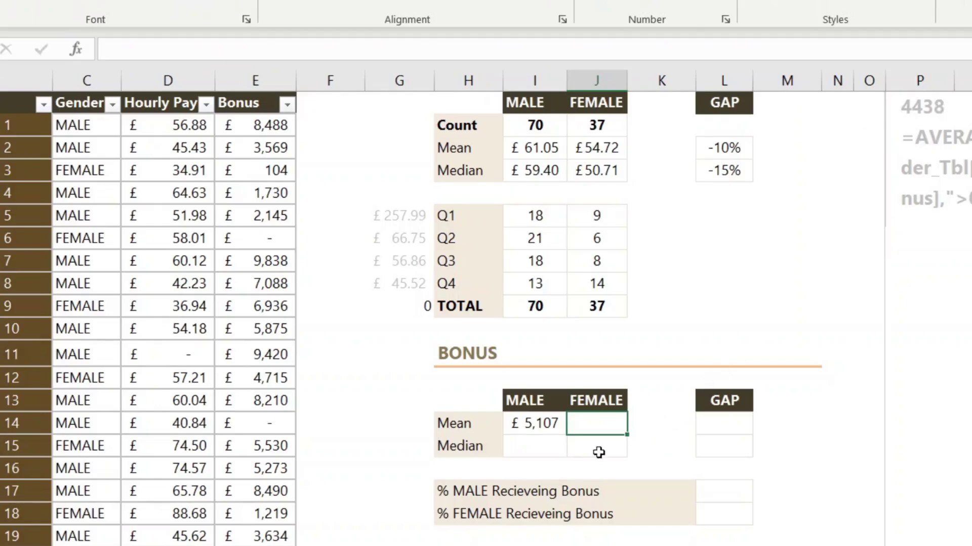
{"action": "left_click_drag", "start_coordinate": [531, 425], "coordinate": [579, 429]}
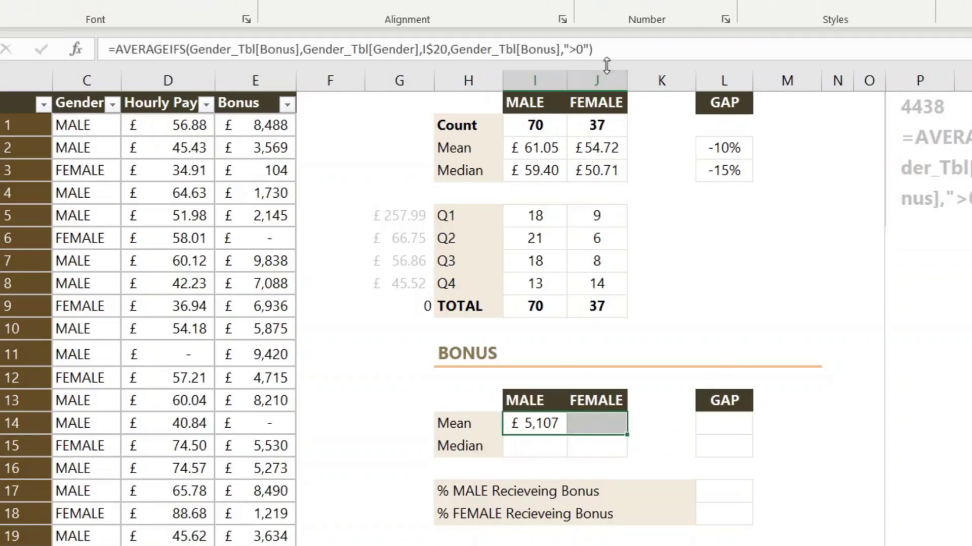
{"action": "left_click", "coordinate": [608, 49]}
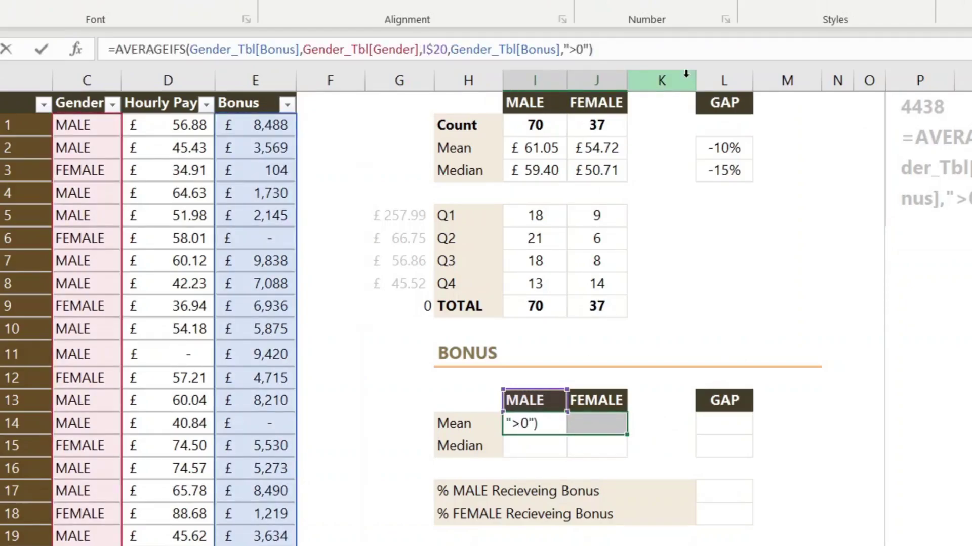
{"action": "key", "text": "ctrl+Return"}
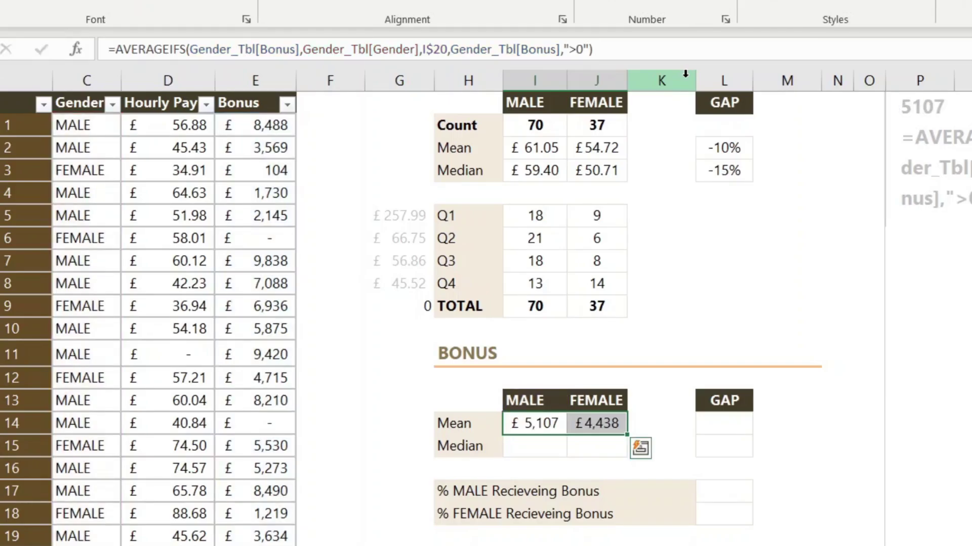
{"action": "left_click", "coordinate": [611, 423]}
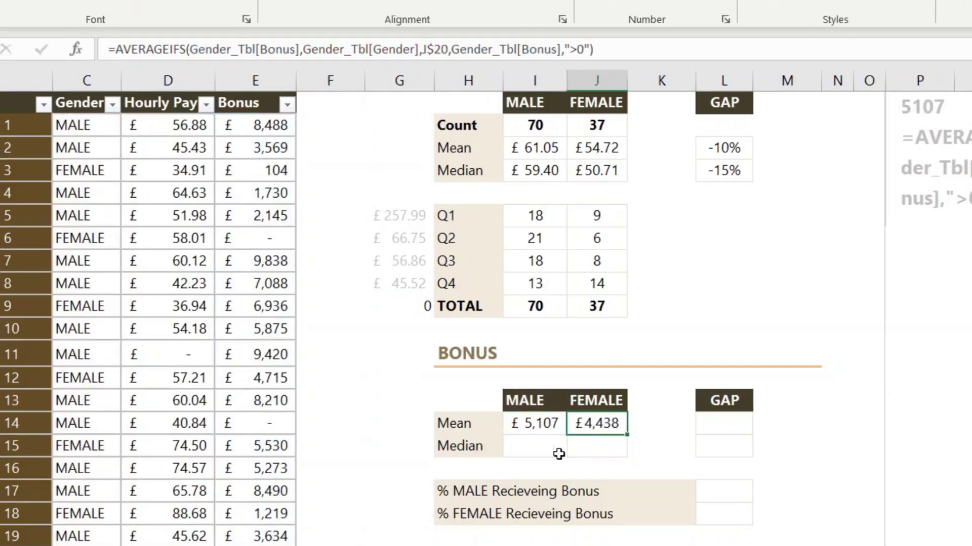
- Start a MEDIAN formula with a nested FILTER in the male bonus Median cell, using the Bonus column as the array
{"action": "left_click", "coordinate": [560, 456]}
{"action": "type", "text": "=med"}
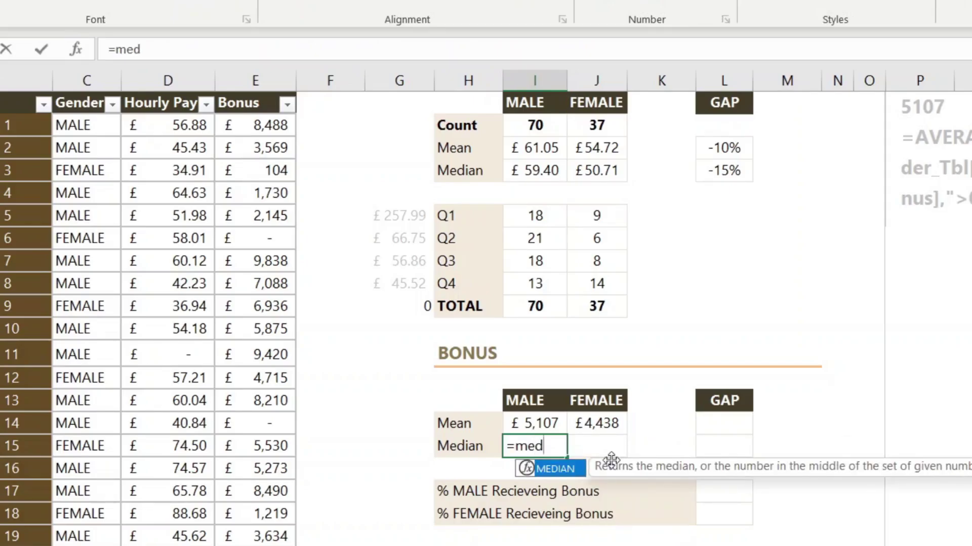
{"action": "key", "text": "Tab"}
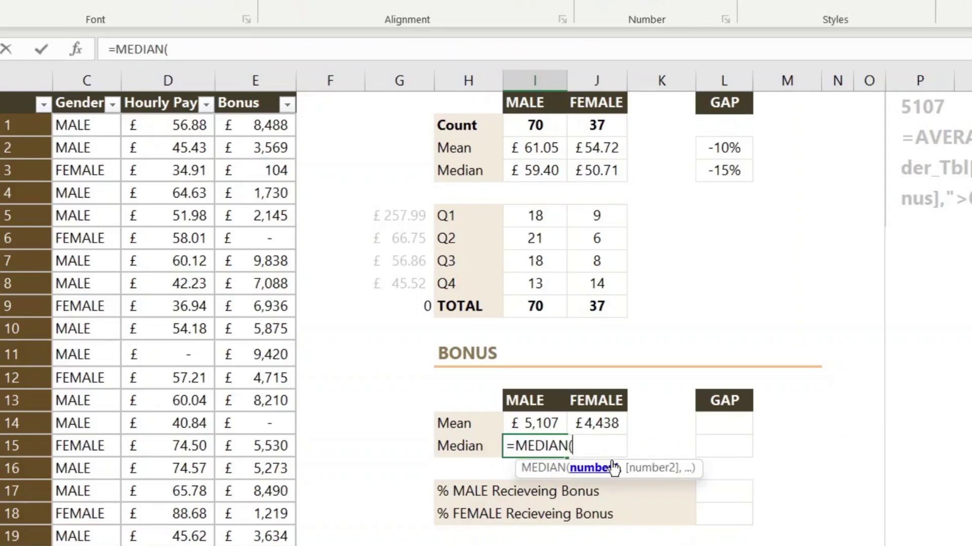
{"action": "type", "text": "fil"}
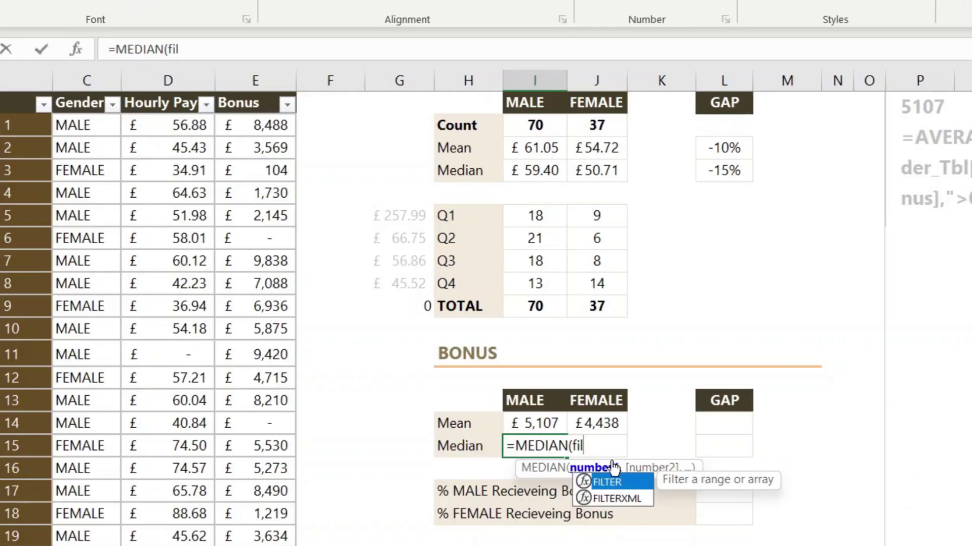
{"action": "key", "text": "Tab"}
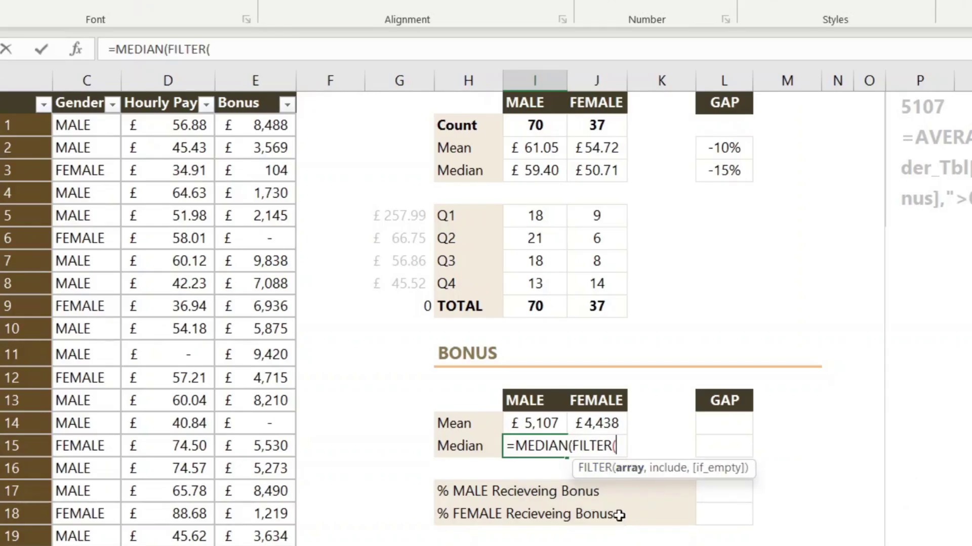
{"action": "left_click", "coordinate": [245, 93]}
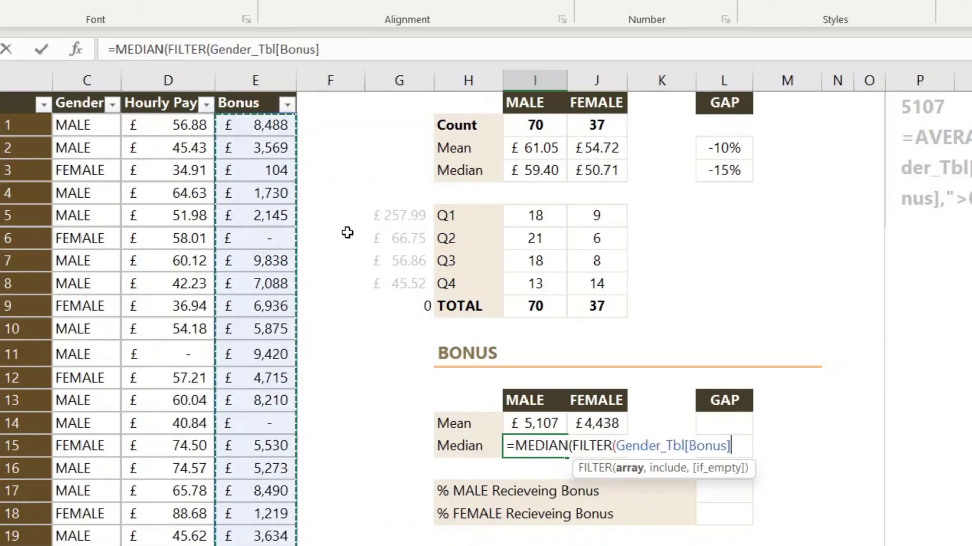
{"action": "type", "text": ","}
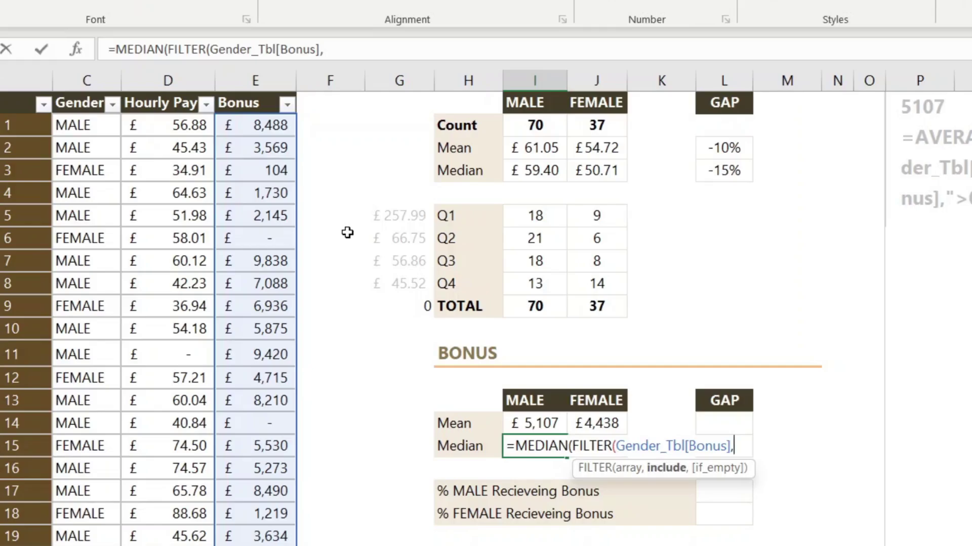
- Add the FILTER condition that the Gender column equals the row-locked MALE header I$20, followed by a multiplication sign
{"action": "type", "text": "(("}
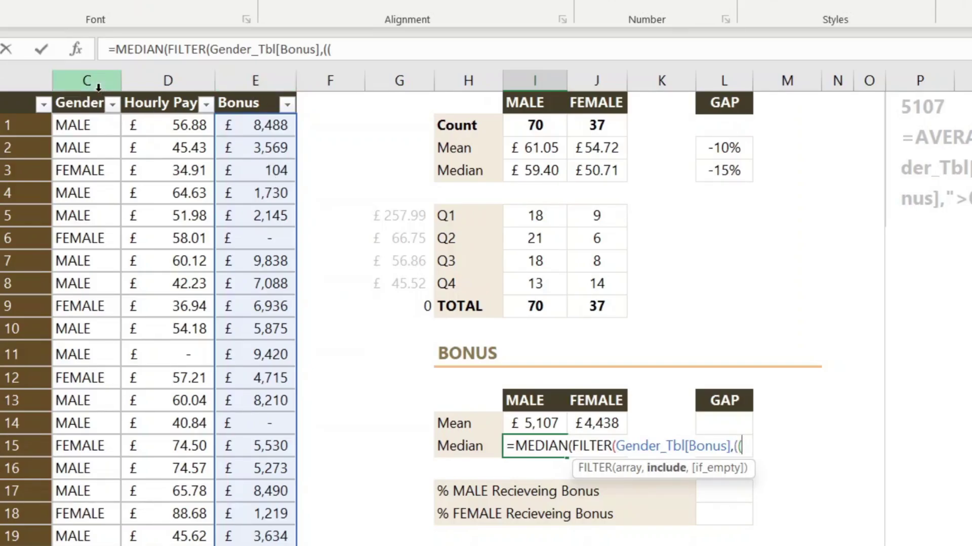
{"action": "left_click", "coordinate": [102, 94]}
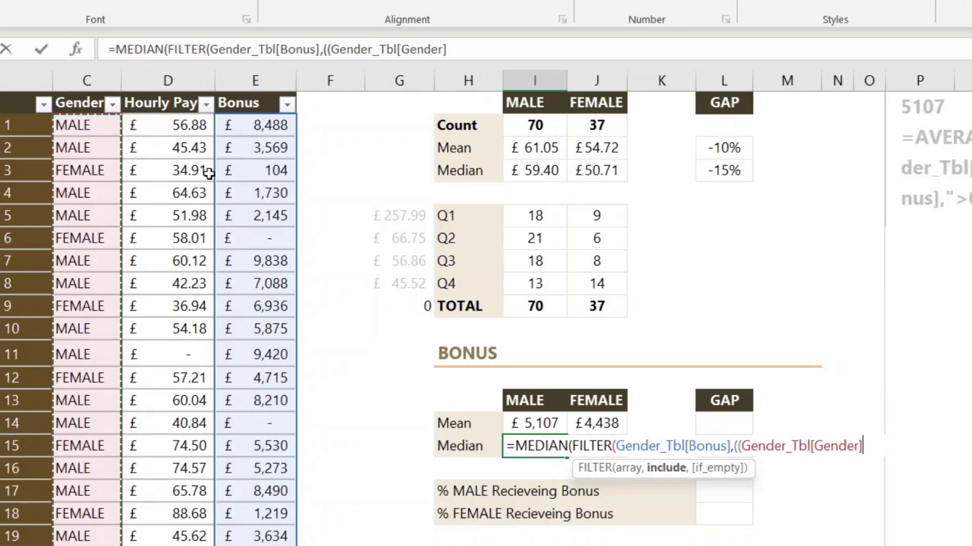
{"action": "type", "text": "="}
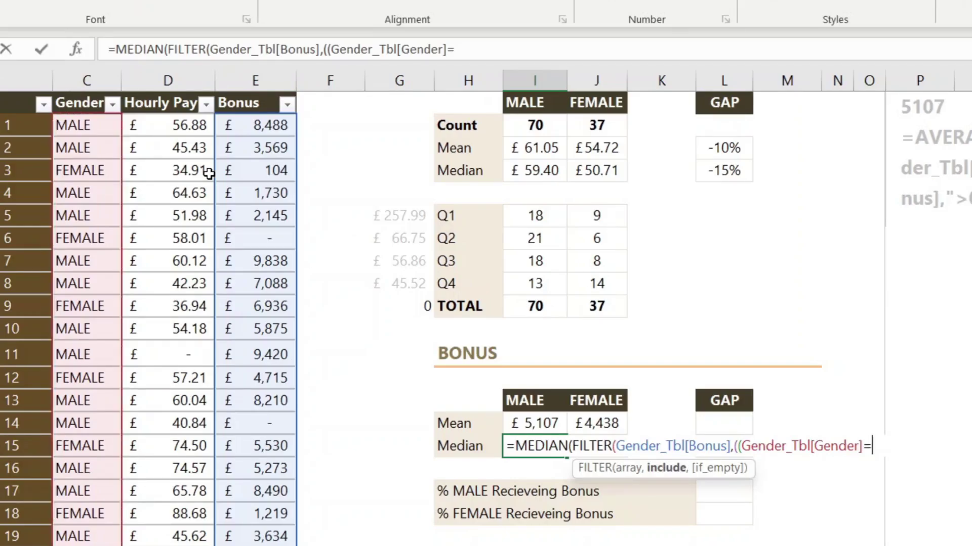
{"action": "left_click", "coordinate": [537, 401]}
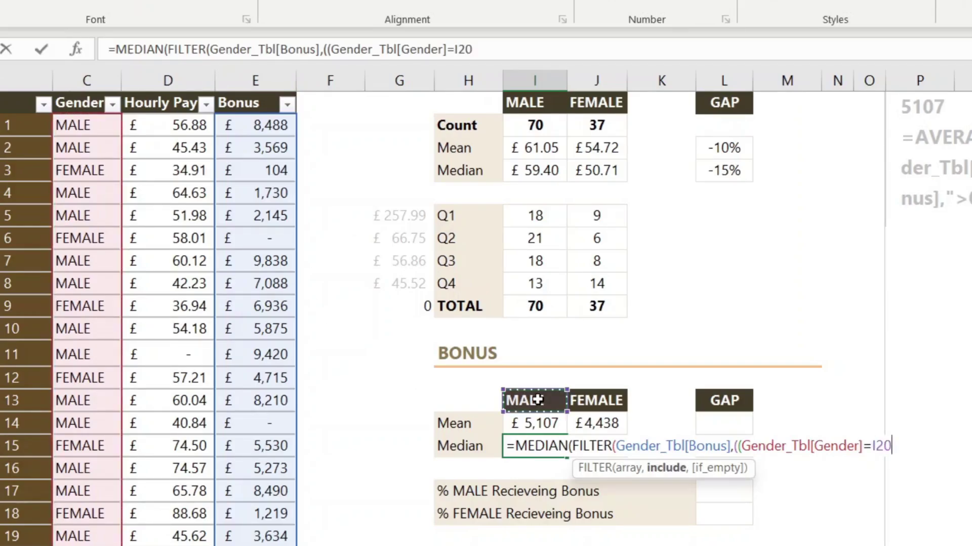
{"action": "key", "text": "F4"}
{"action": "key", "text": "F4"}
{"action": "type", "text": ")*"}
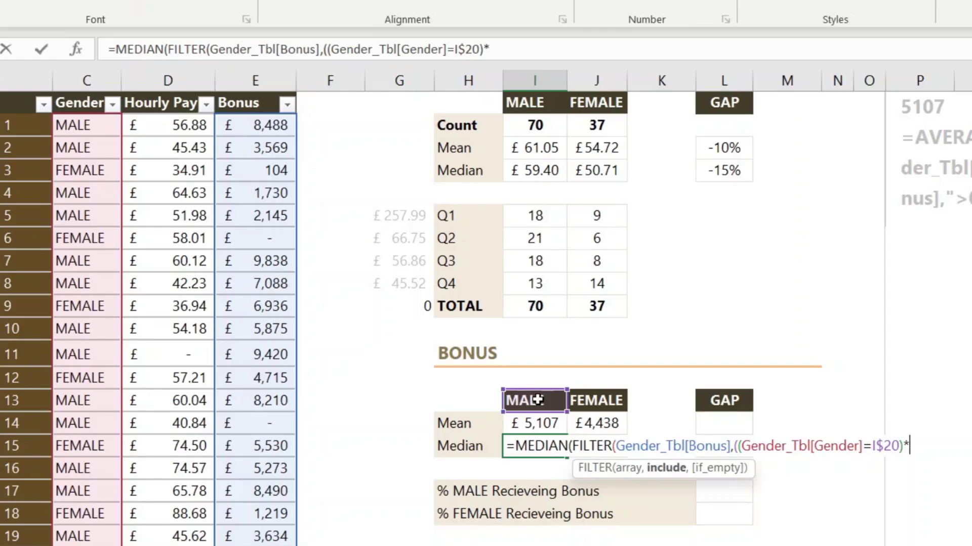
- Add the second FILTER condition that the Bonus column is >0, and complete the male bonus median formula
{"action": "type", "text": "("}
{"action": "left_click", "coordinate": [250, 94]}
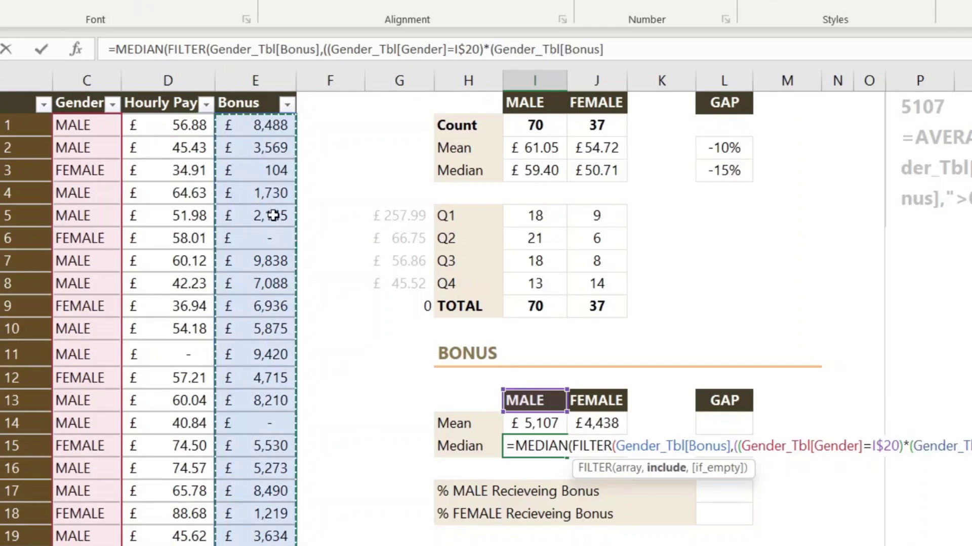
{"action": "type", "text": ">"}
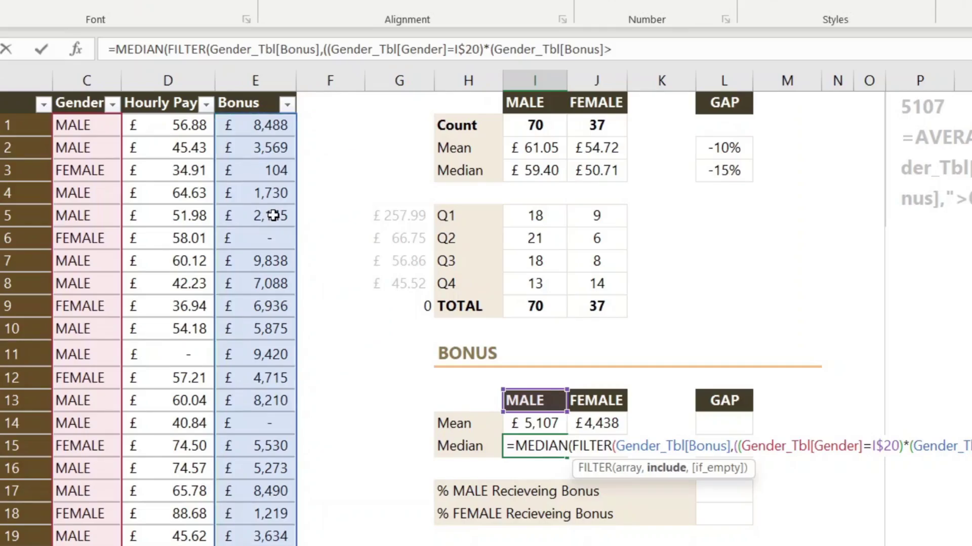
{"action": "type", "text": "0"}
{"action": "type", "text": ")))"}
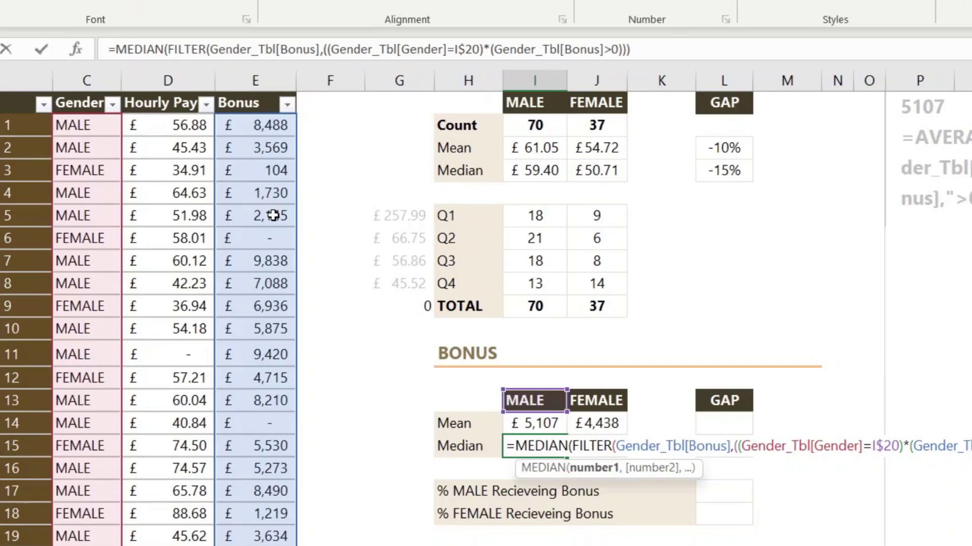
{"action": "key", "text": "Return"}
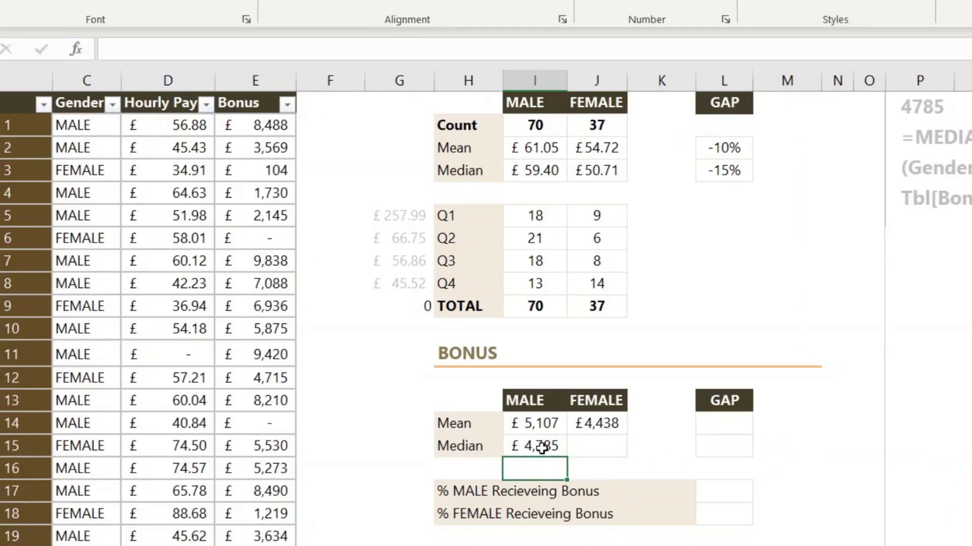
- Try to autofill the male bonus median formula across to the female Median cell
{"action": "left_click_drag", "start_coordinate": [542, 449], "coordinate": [596, 445]}
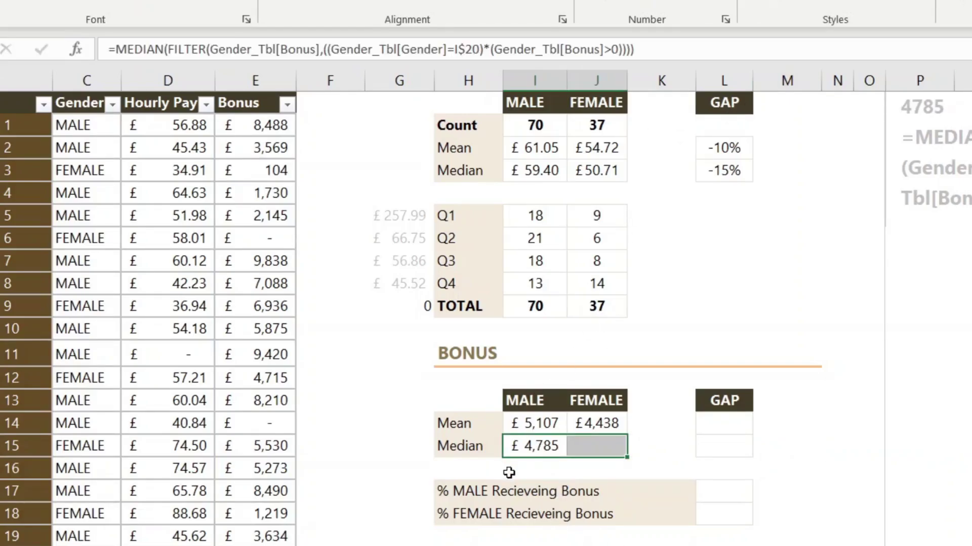
{"action": "left_click", "coordinate": [536, 447]}
{"action": "left_click_drag", "start_coordinate": [565, 457], "coordinate": [615, 472]}
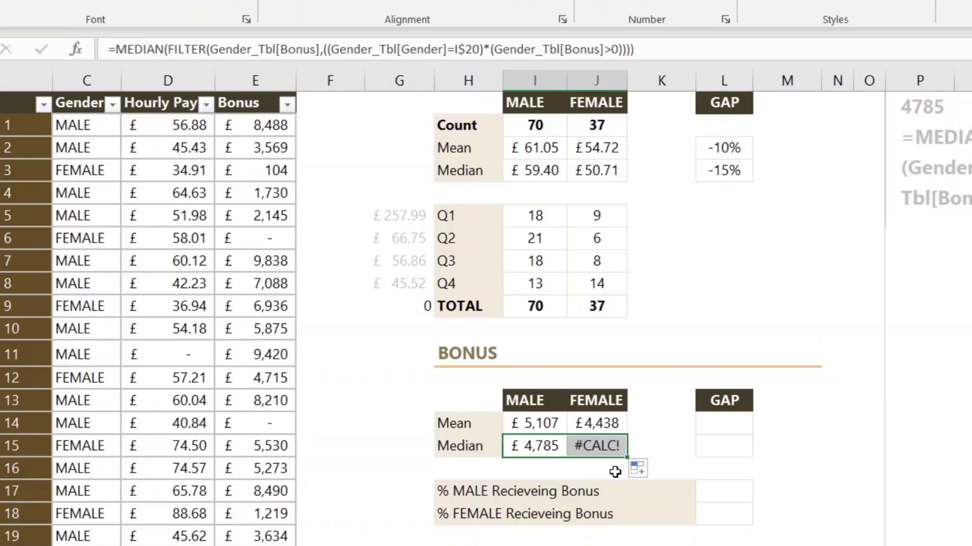
{"action": "left_click", "coordinate": [559, 443]}
{"action": "left_click", "coordinate": [555, 60]}
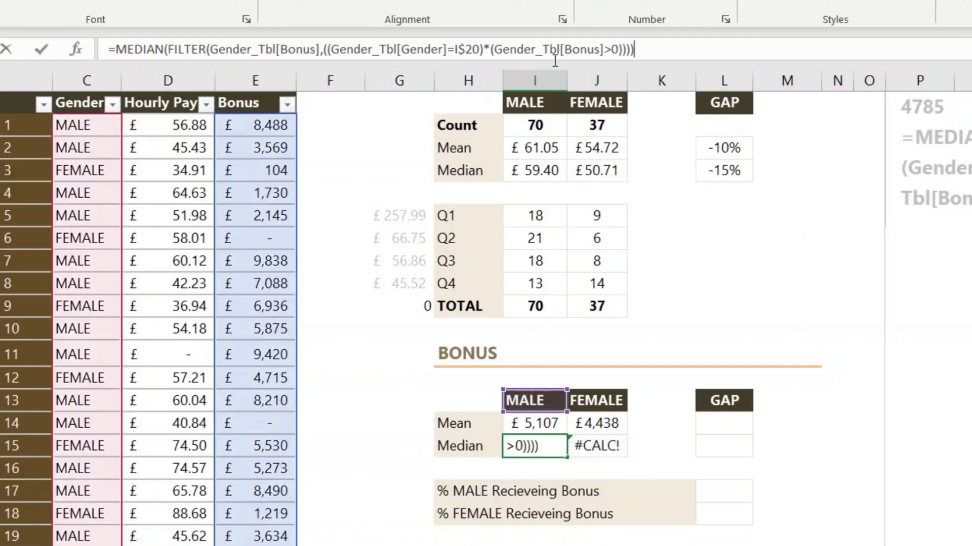
{"action": "left_click", "coordinate": [555, 60]}
{"action": "key", "text": "ctrl+Return"}
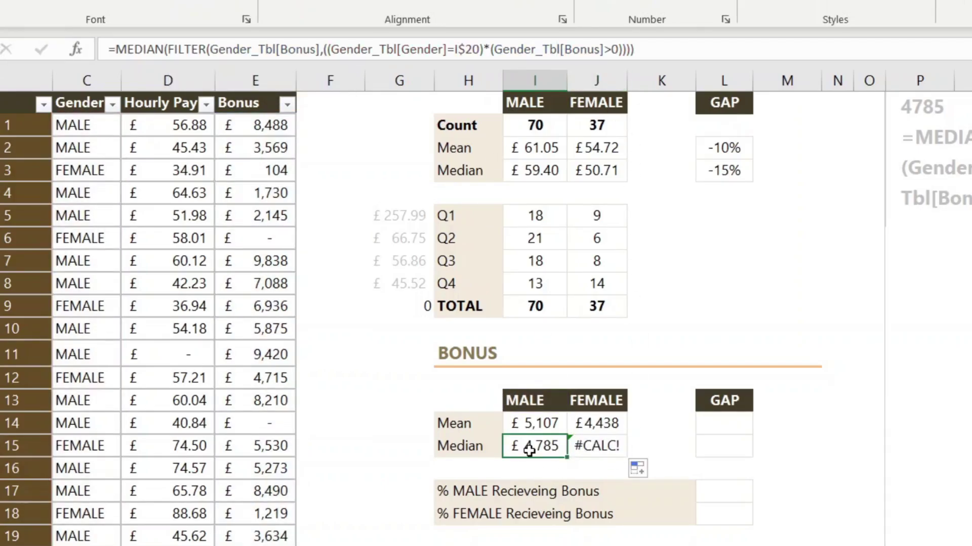
- Enter the MEDIAN and FILTER formula into both the male and female bonus Median cells at once
{"action": "left_click_drag", "start_coordinate": [528, 450], "coordinate": [610, 455]}
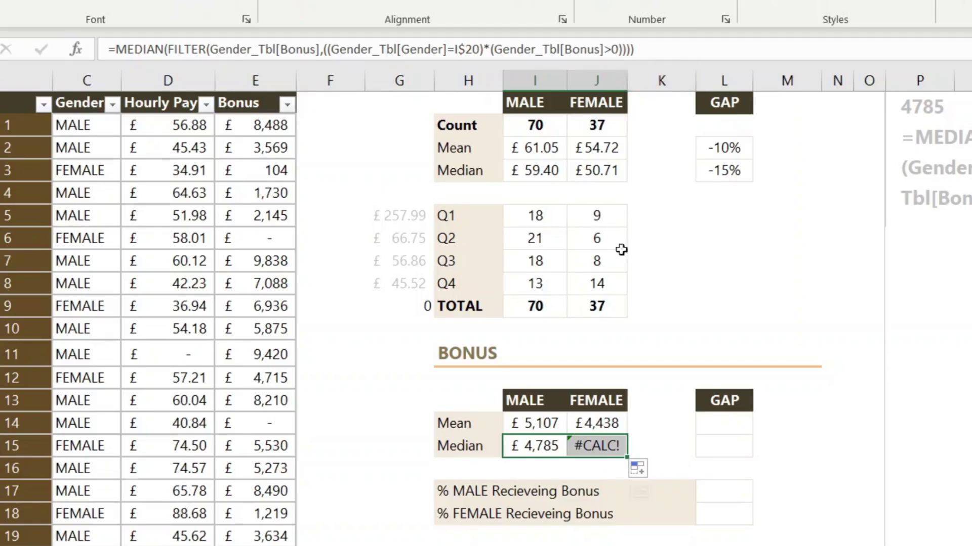
{"action": "left_click", "coordinate": [639, 51]}
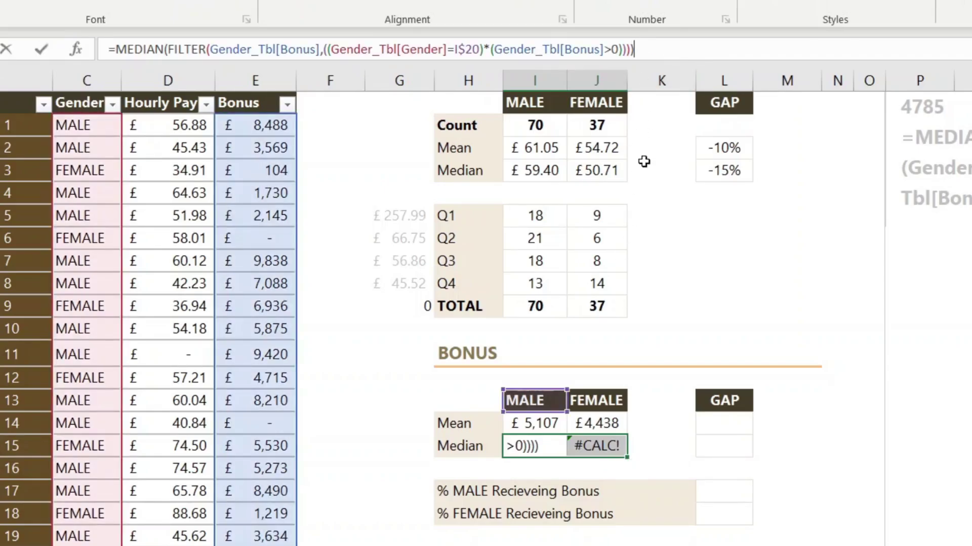
{"action": "key", "text": "ctrl+Return"}
{"action": "key", "text": "ctrl+q"}
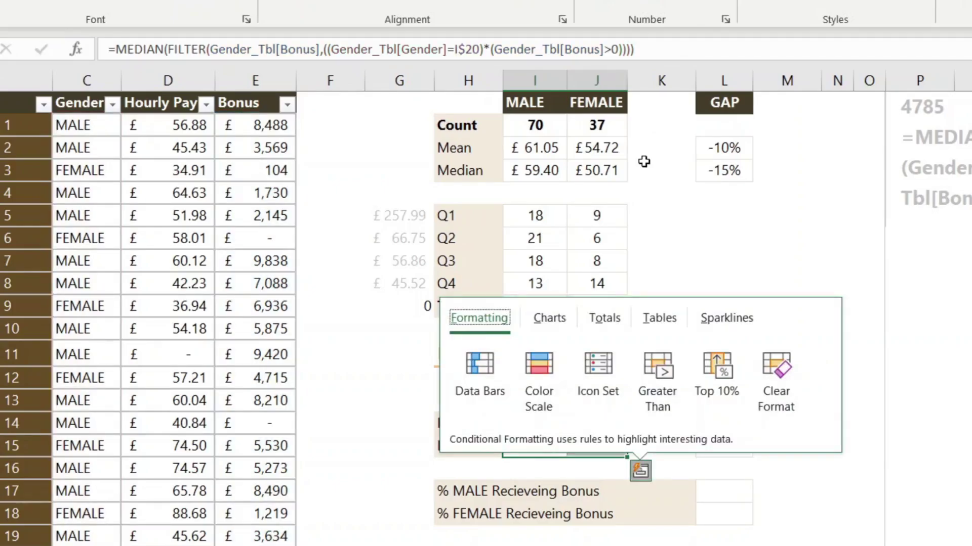
{"action": "left_click", "coordinate": [755, 173]}
- Calculate the bonus Mean GAP as the female mean divided by the male mean, minus 1
{"action": "left_click", "coordinate": [717, 424]}
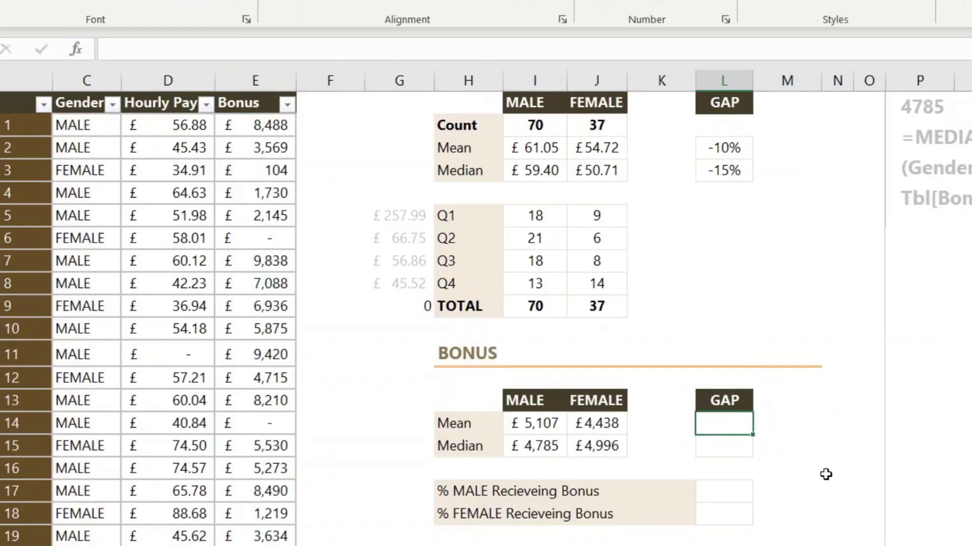
{"action": "type", "text": "="}
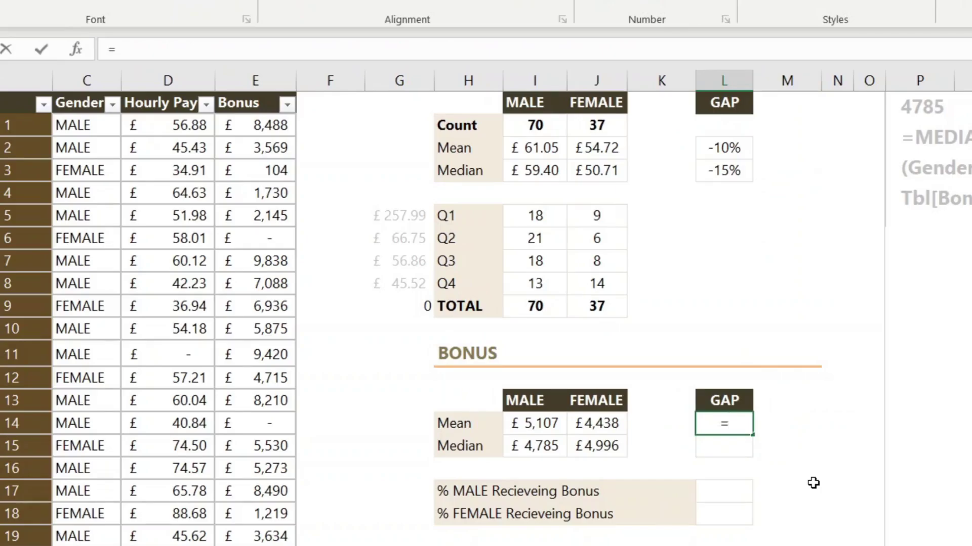
{"action": "left_click", "coordinate": [588, 423]}
{"action": "type", "text": "/"}
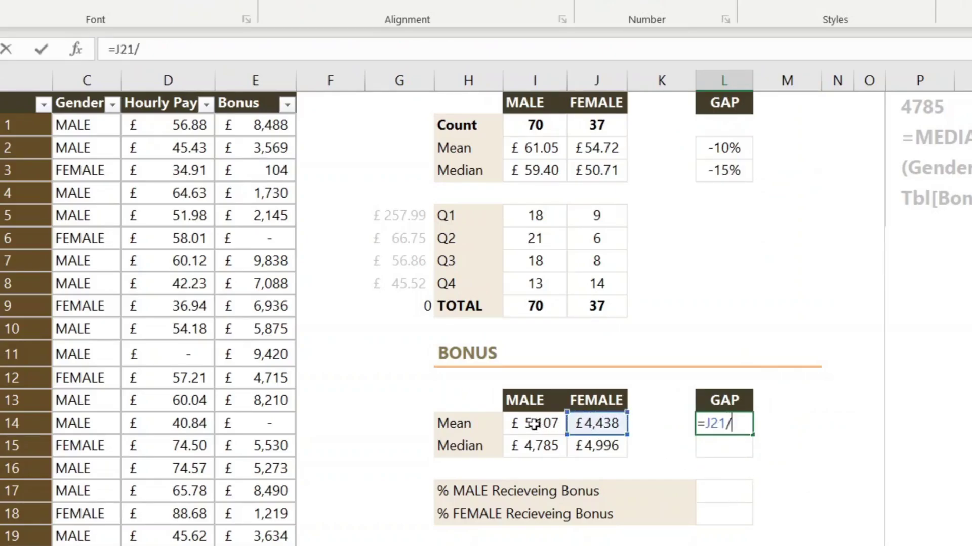
{"action": "left_click", "coordinate": [543, 424]}
{"action": "type", "text": "-1"}
{"action": "key", "text": "Return"}
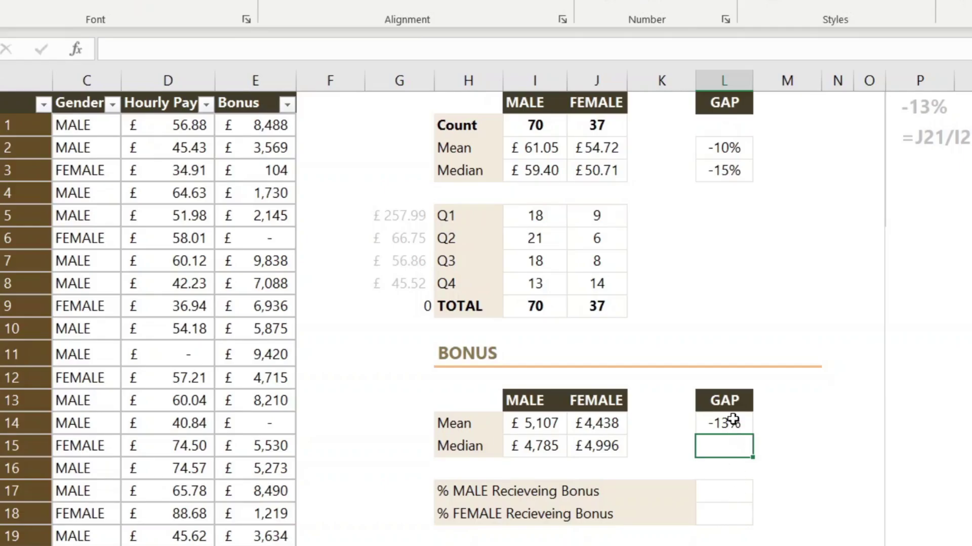
- Copy the bonus mean gap formula down to the Median row and check it against the female median
{"action": "left_click", "coordinate": [732, 424]}
{"action": "left_click_drag", "start_coordinate": [754, 434], "coordinate": [754, 458]}
{"action": "left_click", "coordinate": [726, 447]}
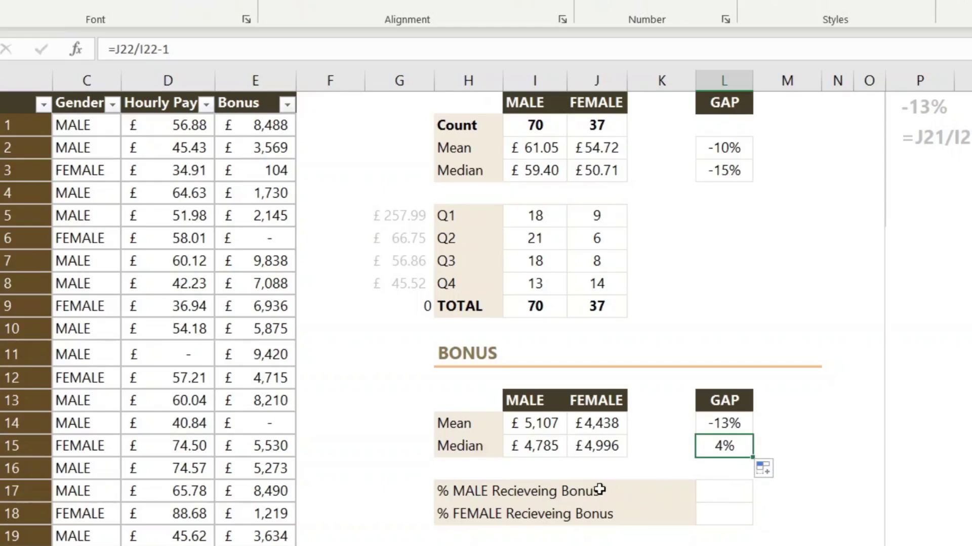
{"action": "left_click", "coordinate": [614, 445]}
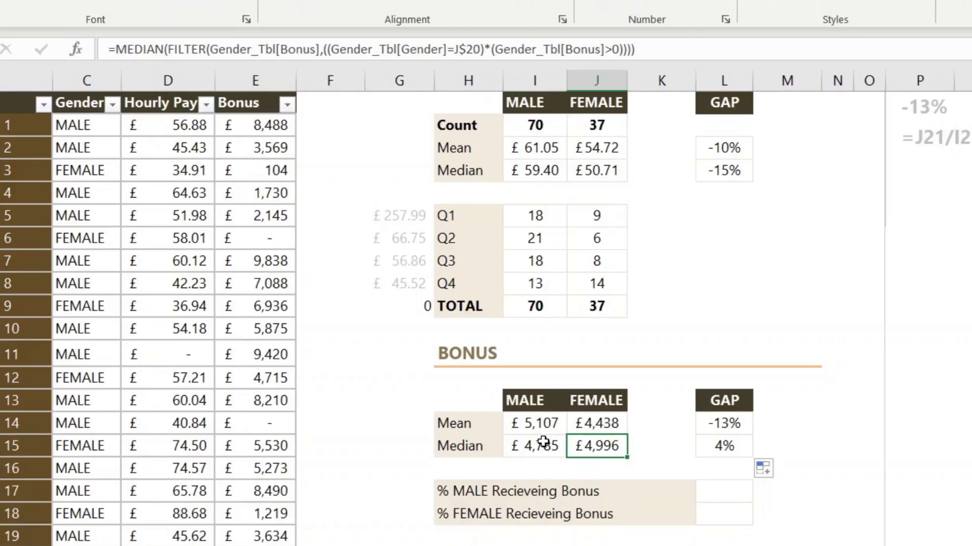
{"action": "left_click", "coordinate": [724, 444]}
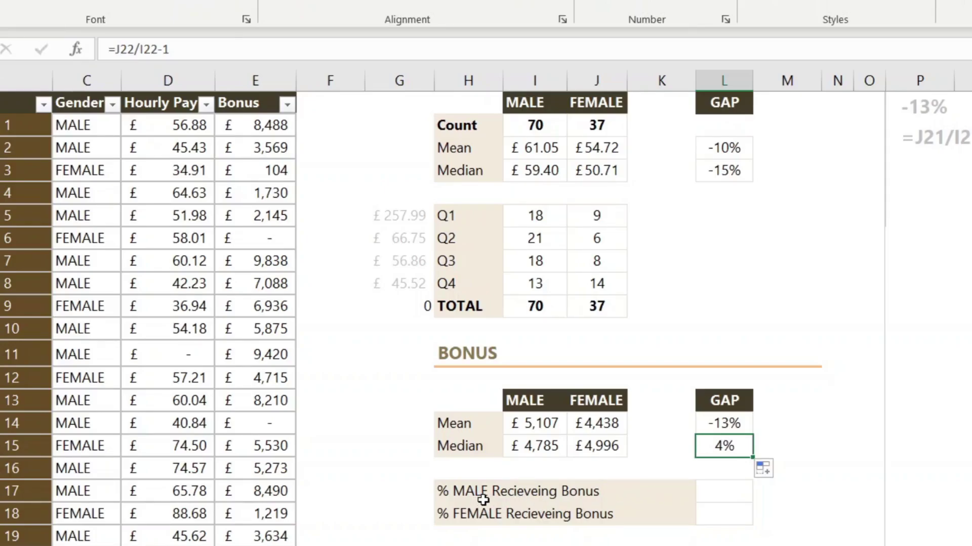
- Begin the % MALE receiving bonus formula with a COUNTIFS matching Gender_Tbl[Gender] to the bonus table's MALE header, I$20
{"action": "left_click", "coordinate": [719, 497]}
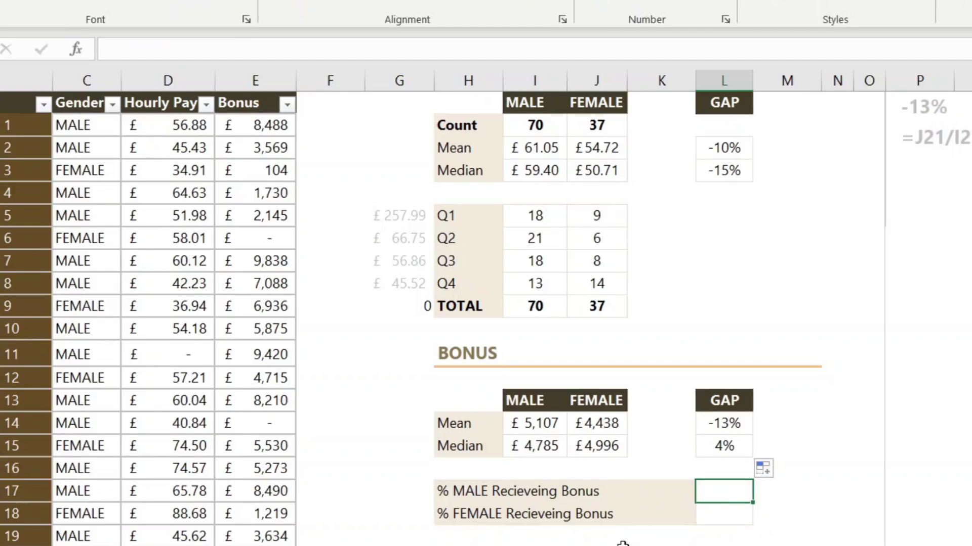
{"action": "type", "text": "=count"}
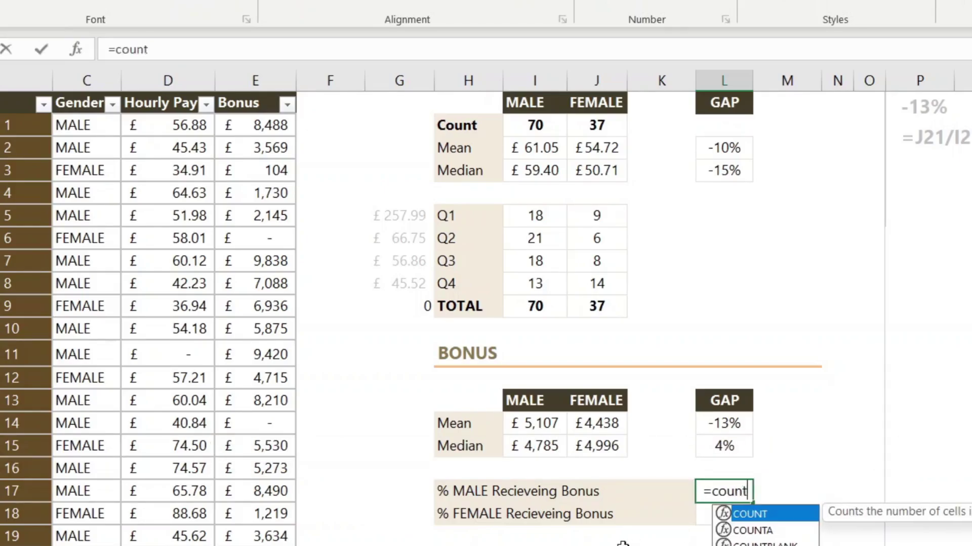
{"action": "key", "text": "Down"}
{"action": "key", "text": "Down"}
{"action": "key", "text": "Down"}
{"action": "key", "text": "Down"}
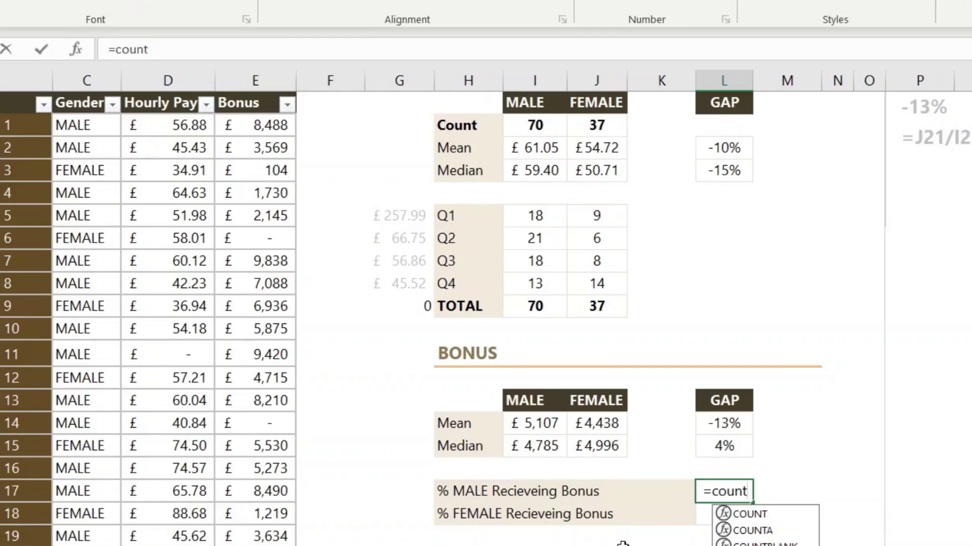
{"action": "key", "text": "Tab"}
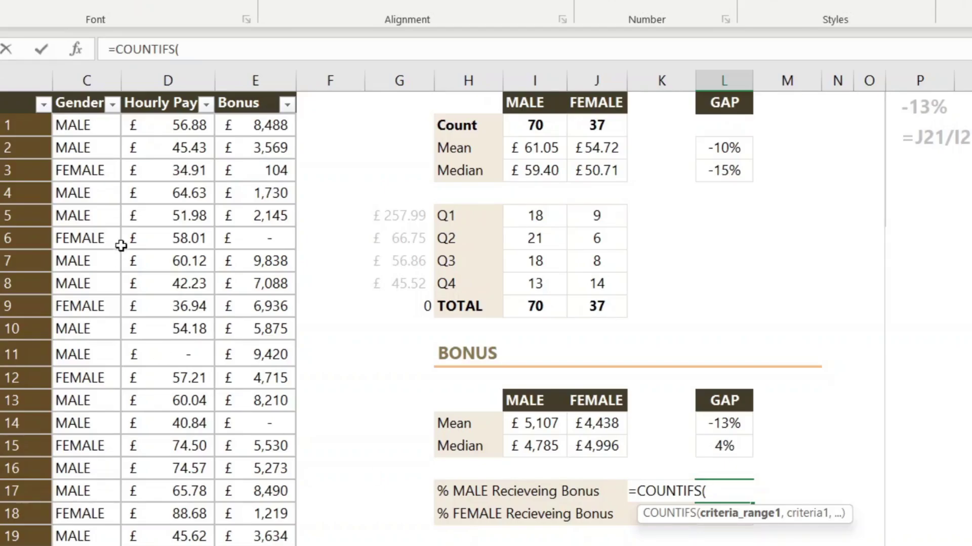
{"action": "left_click", "coordinate": [84, 93]}
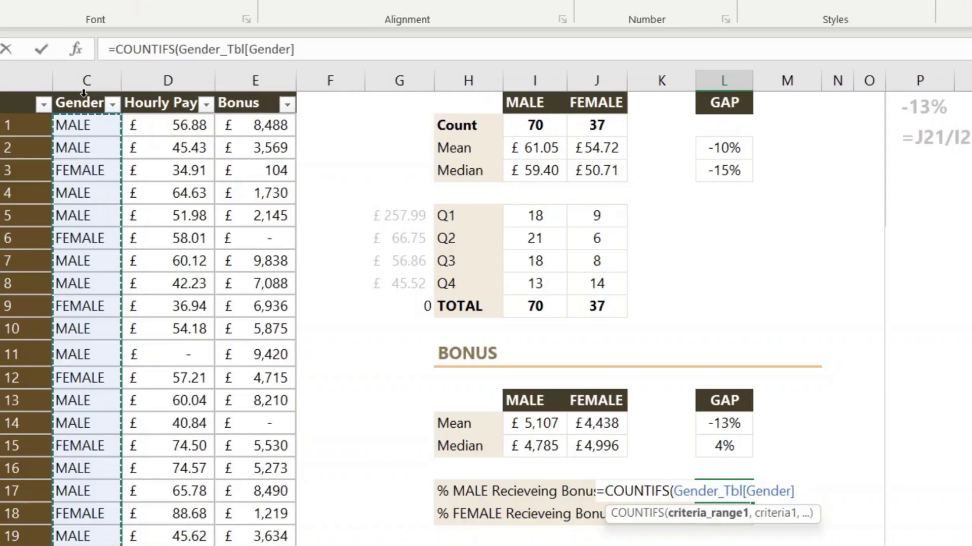
{"action": "type", "text": ","}
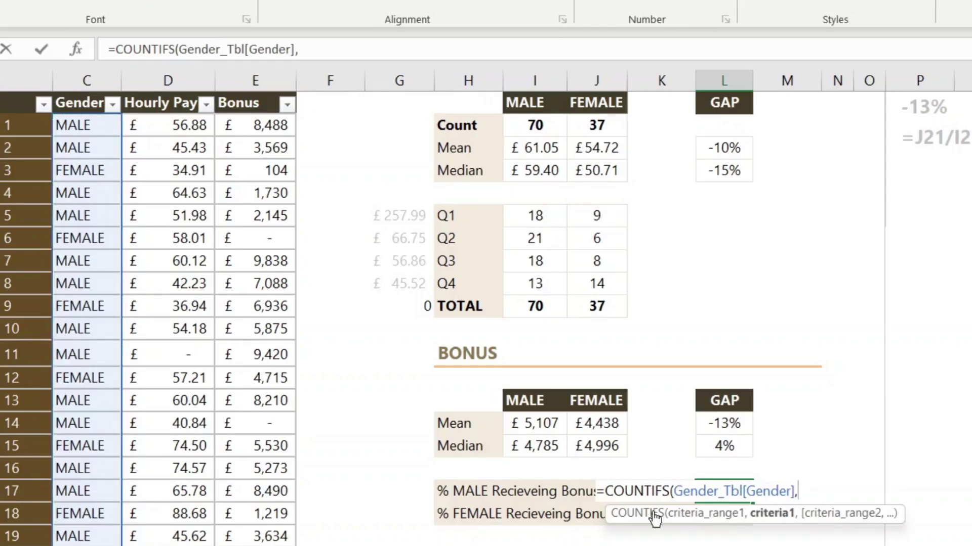
{"action": "left_click", "coordinate": [517, 401]}
{"action": "key", "text": "F4"}
{"action": "key", "text": "F4"}
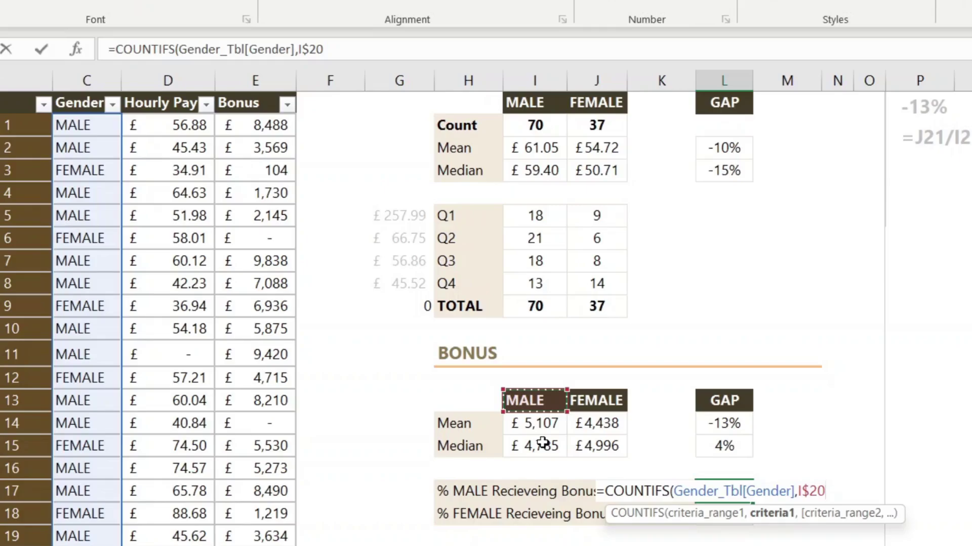
- Complete the male COUNTIFS with Gender_Tbl[Bonus] as second range and ">0" as its criterion
{"action": "type", "text": ","}
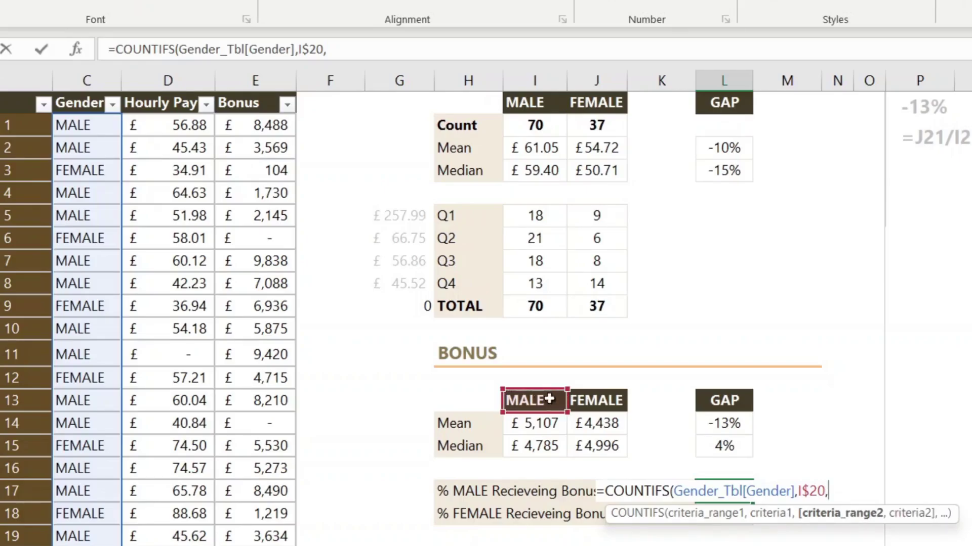
{"action": "left_click", "coordinate": [247, 93]}
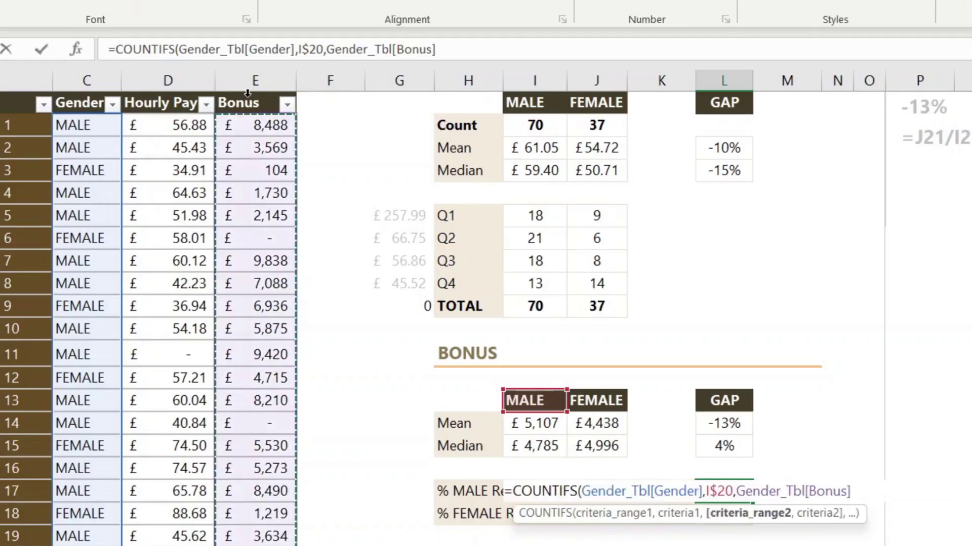
{"action": "type", "text": ","}
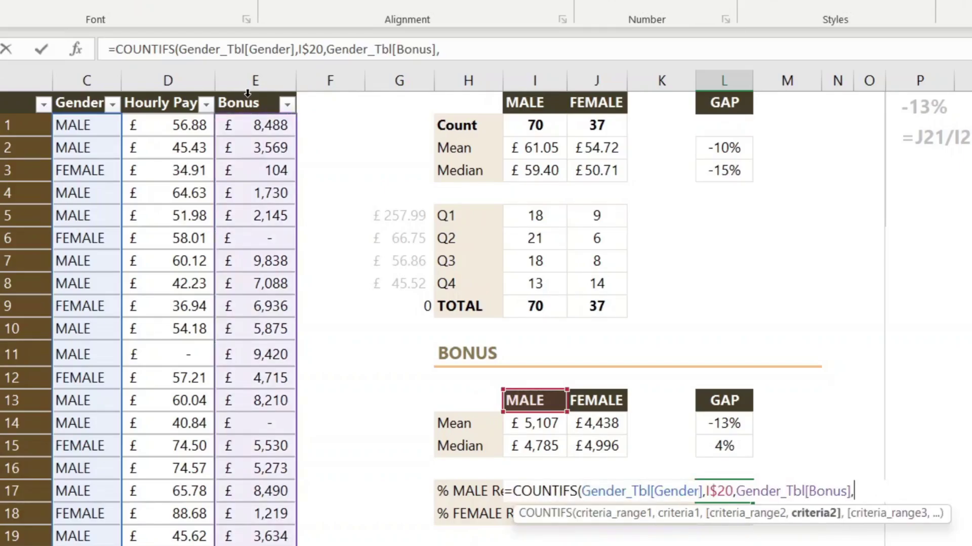
{"action": "type", "text": "\">0\")"}
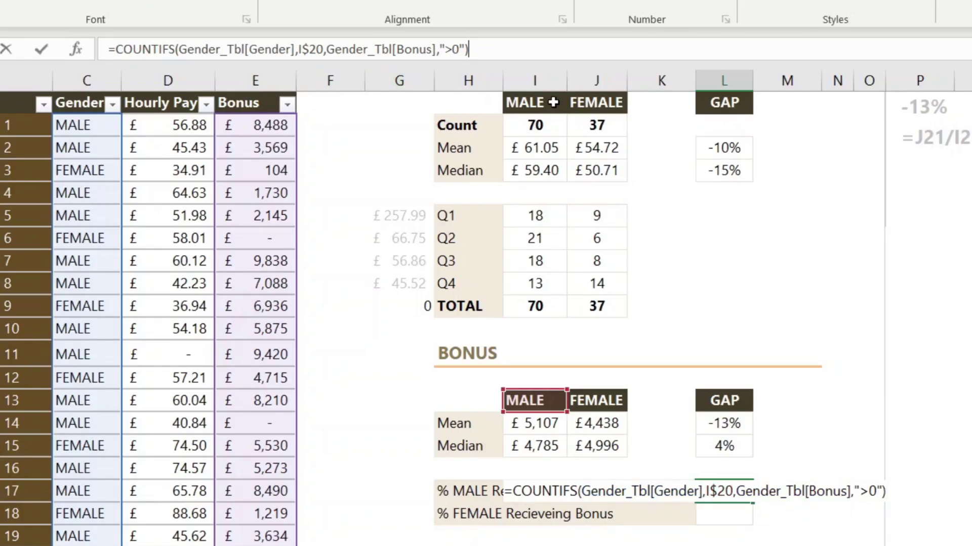
- Divide the male bonus count by a COUNTIFS of Gender_Tbl[Gender] matching I$20, and enter the formula
{"action": "type", "text": "/"}
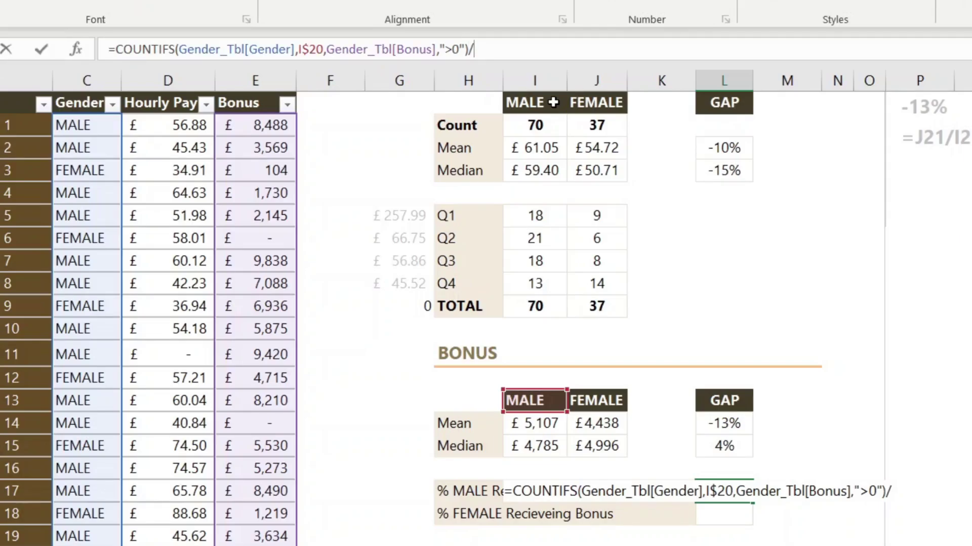
{"action": "type", "text": "counti"}
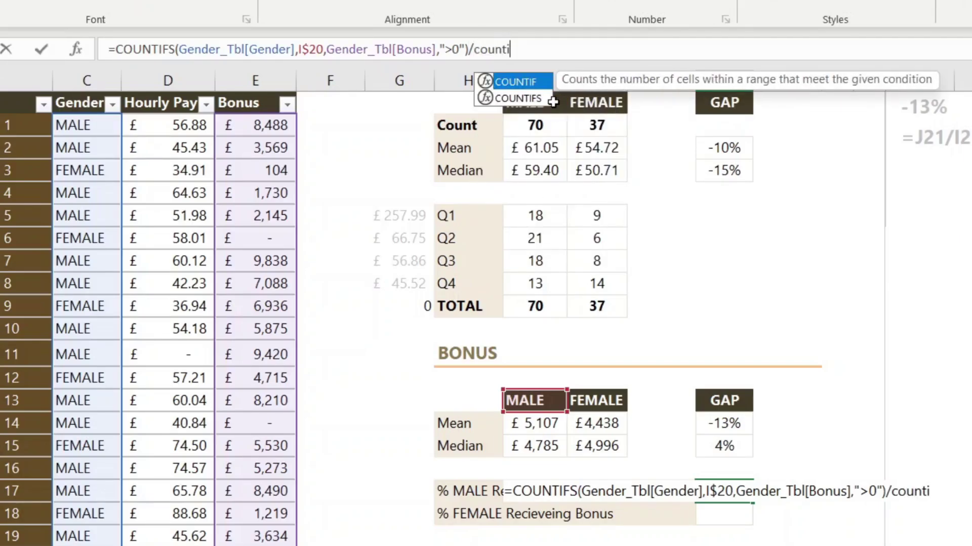
{"action": "type", "text": "fs("}
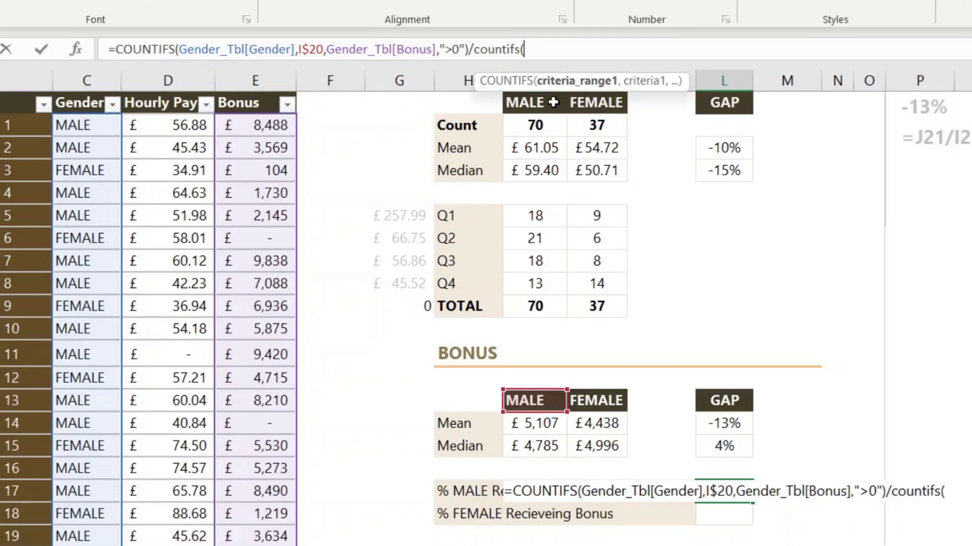
{"action": "scroll", "coordinate": [553, 103], "scroll_direction": "up", "scroll_amount": 2}
{"action": "scroll", "coordinate": [553, 103], "scroll_direction": "down", "scroll_amount": 4}
{"action": "scroll", "coordinate": [553, 102], "scroll_direction": "up", "scroll_amount": 2}
{"action": "left_click", "coordinate": [88, 93]}
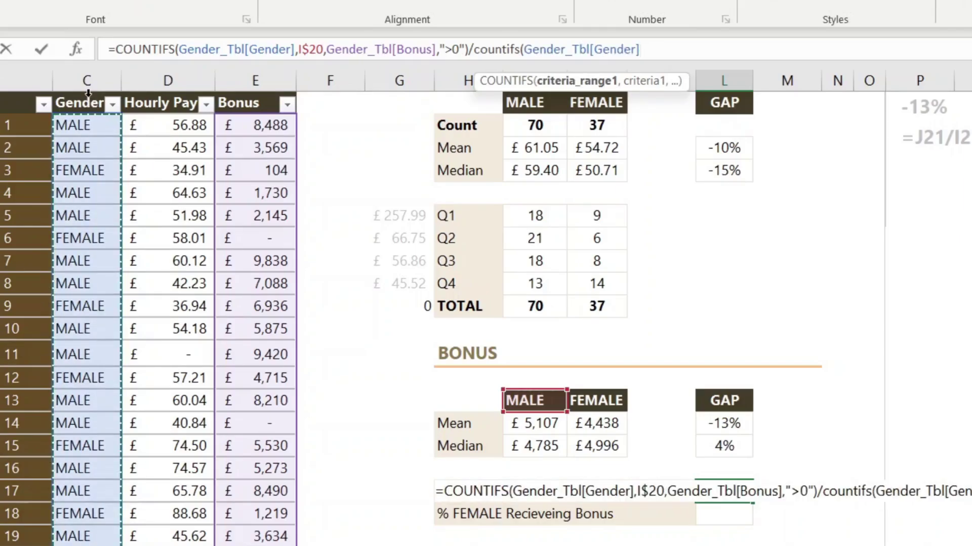
{"action": "type", "text": ","}
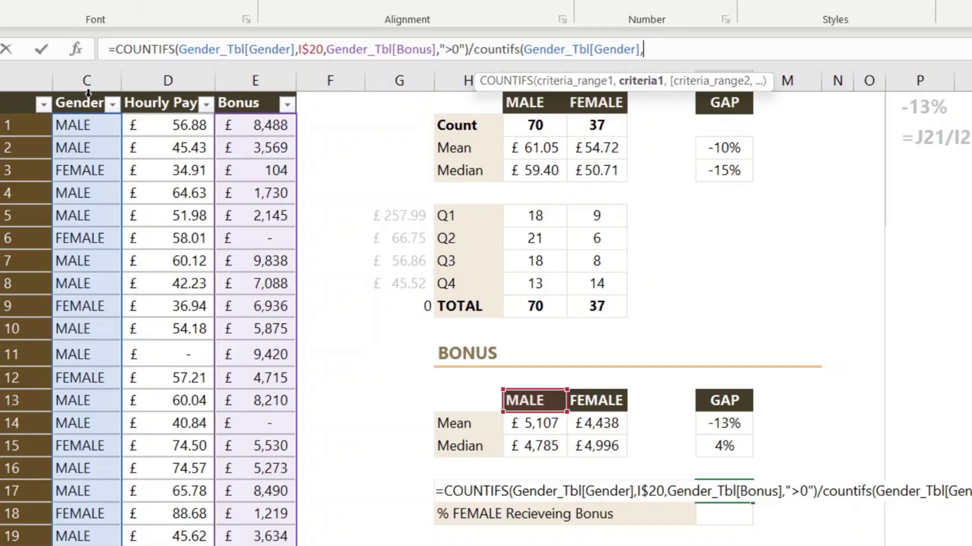
{"action": "left_click", "coordinate": [528, 395]}
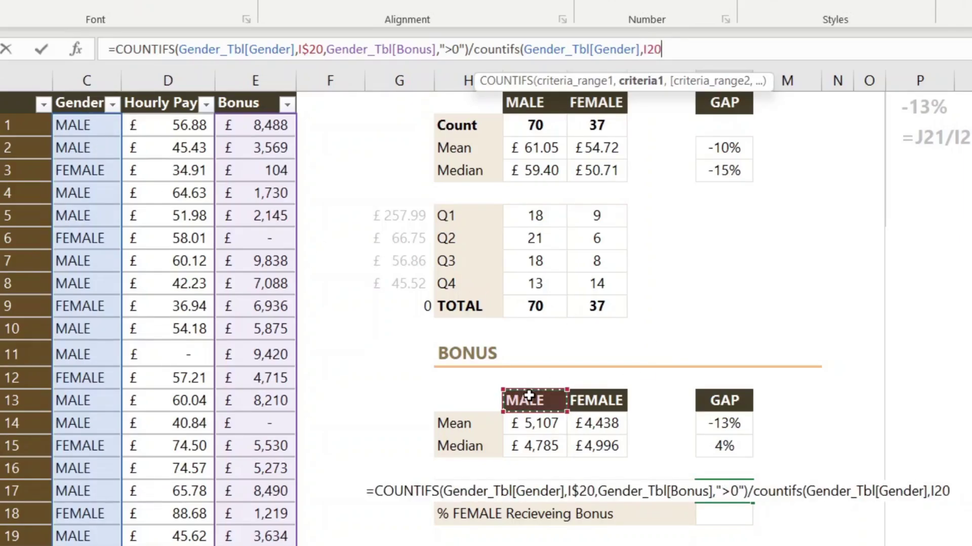
{"action": "key", "text": "F4"}
{"action": "key", "text": "F4"}
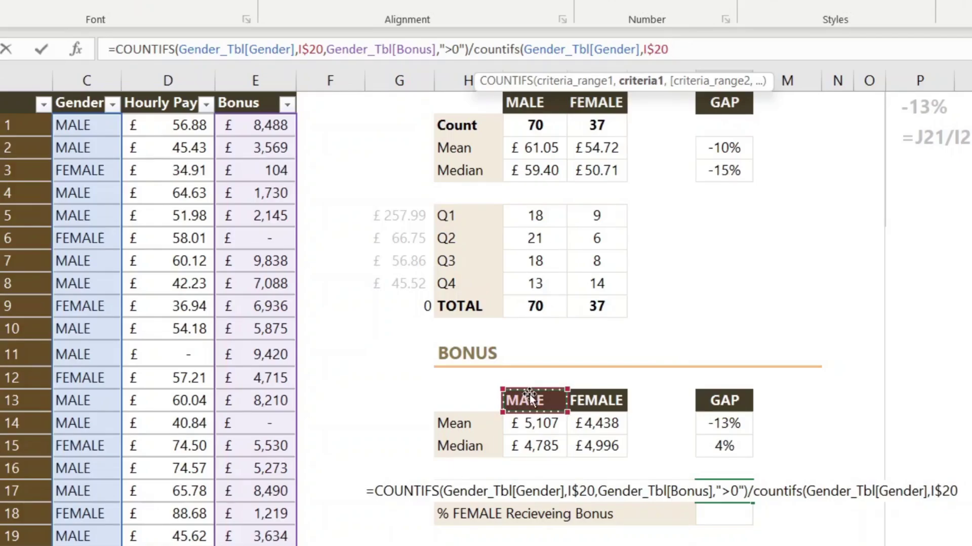
{"action": "key", "text": "Return"}
{"action": "key", "text": "Up"}
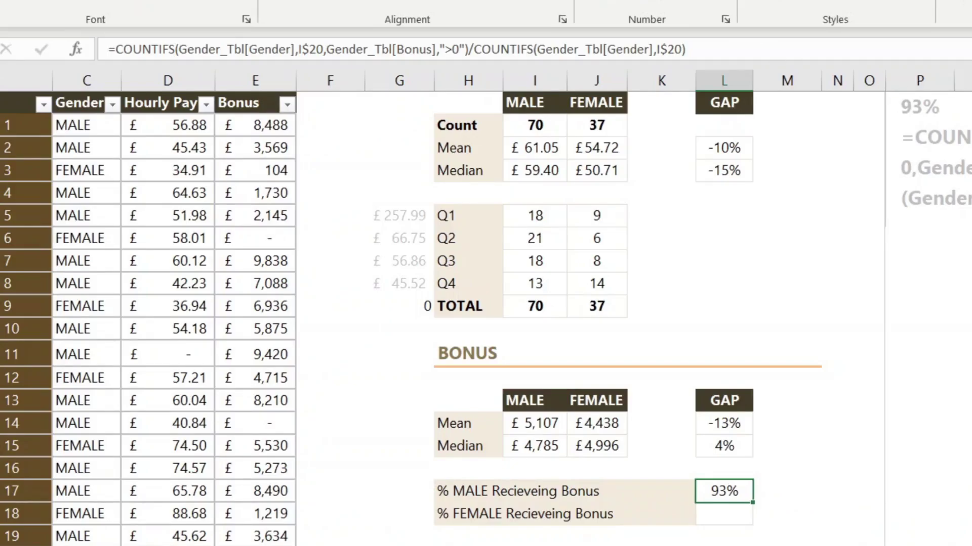
{"action": "left_click", "coordinate": [722, 512]}
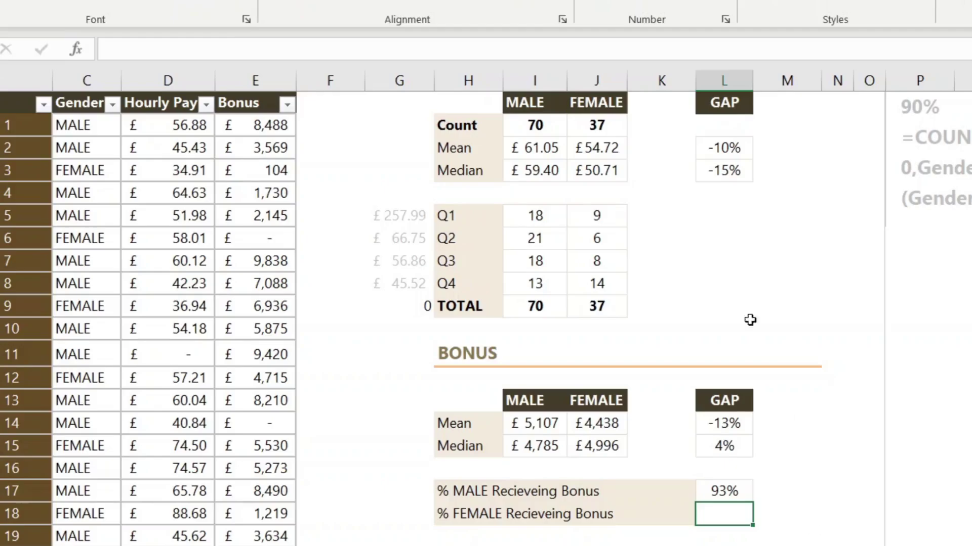
{"action": "type", "text": "=ave"}
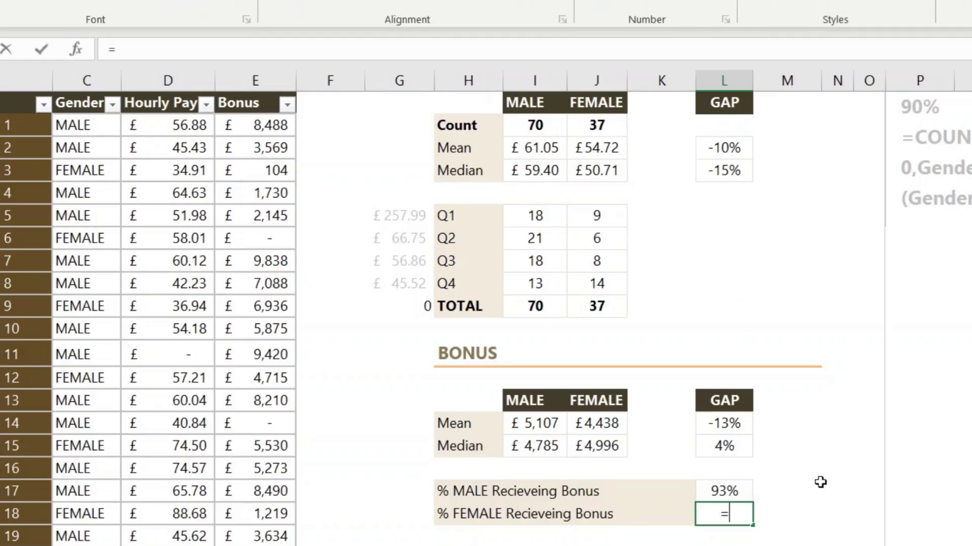
{"action": "key", "text": "BackSpace"}
{"action": "key", "text": "BackSpace"}
{"action": "key", "text": "BackSpace"}
{"action": "type", "text": "counti"}
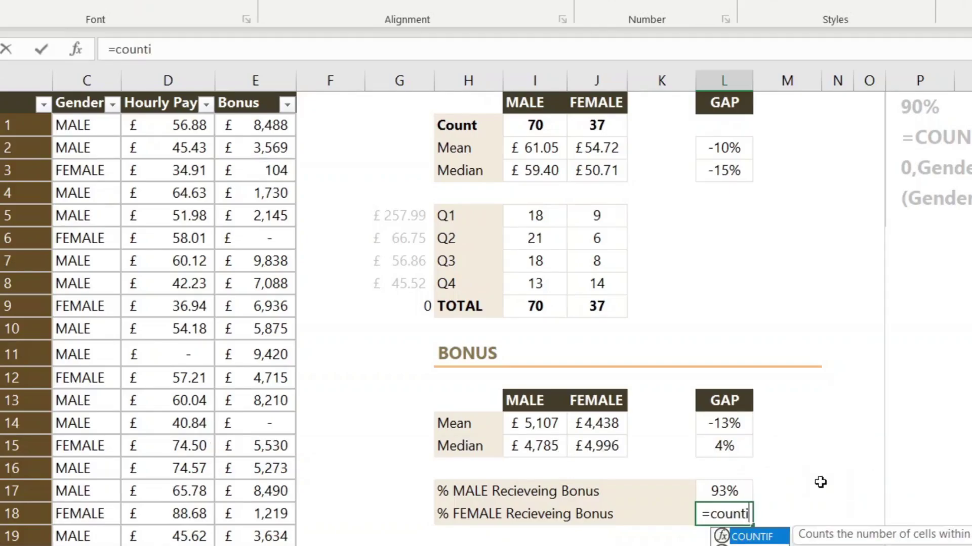
{"action": "type", "text": "fs("}
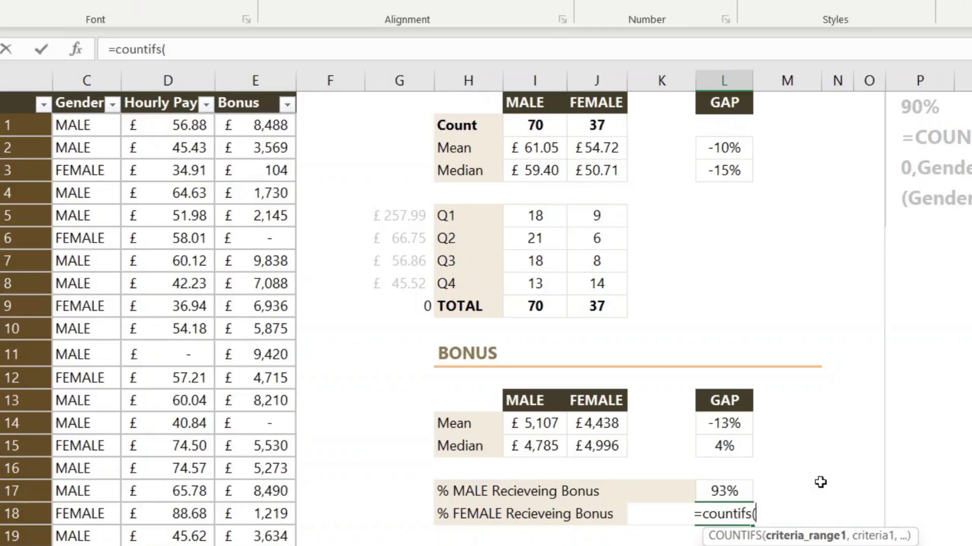
{"action": "key", "text": "Escape"}
- Copy the male bonus percentage formula down to the female row and shift its gender criteria to the FEMALE header, J$20
{"action": "left_click", "coordinate": [743, 498]}
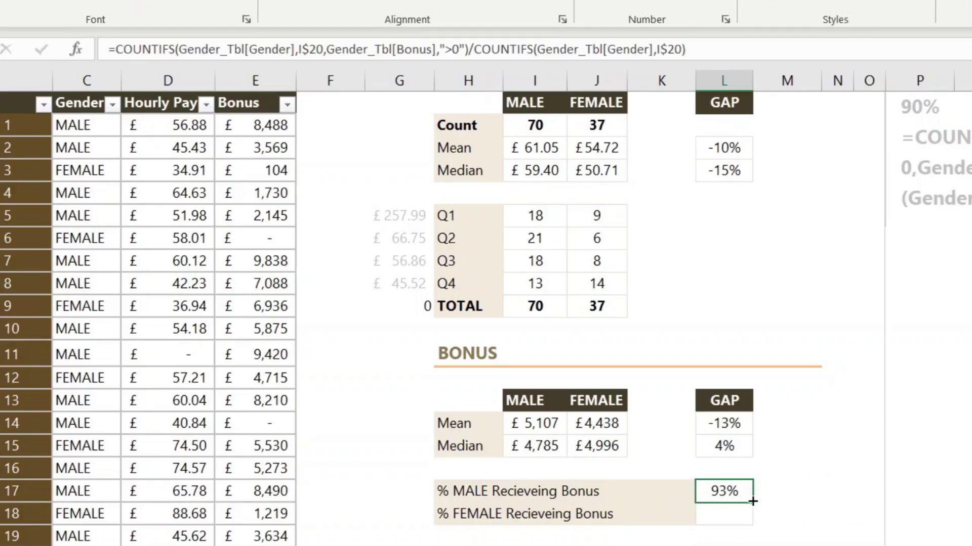
{"action": "left_click_drag", "start_coordinate": [752, 501], "coordinate": [754, 522]}
{"action": "left_click", "coordinate": [737, 516]}
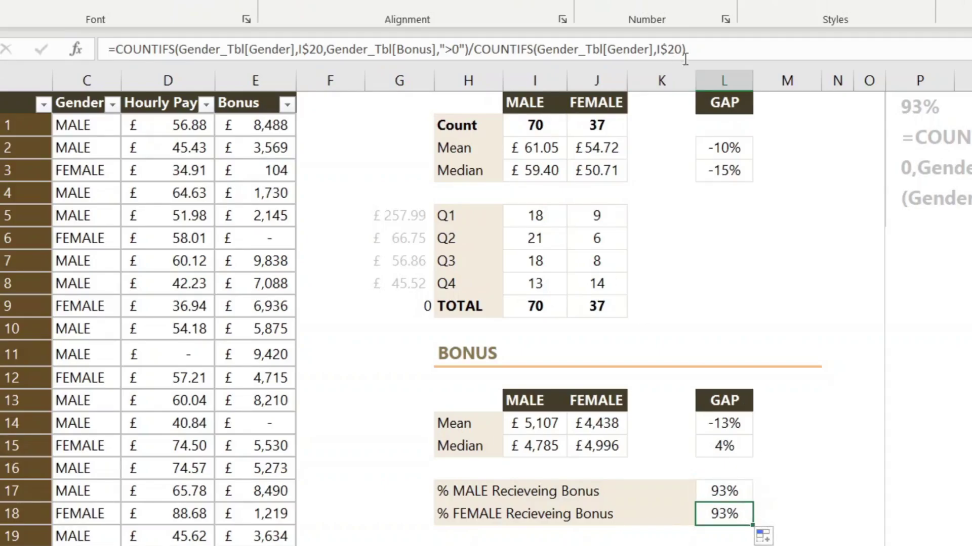
{"action": "left_click", "coordinate": [703, 49]}
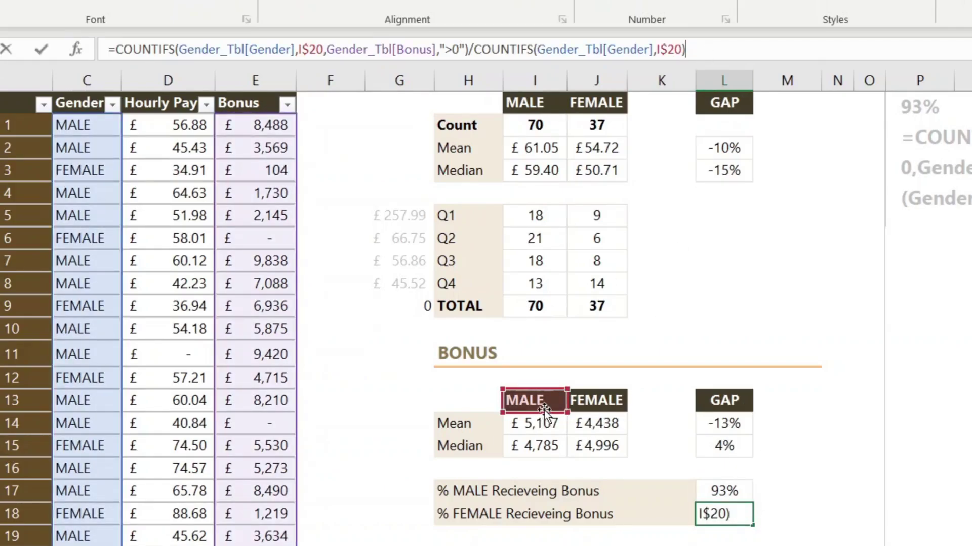
{"action": "left_click_drag", "start_coordinate": [546, 412], "coordinate": [603, 412]}
{"action": "key", "text": "ctrl+Return"}
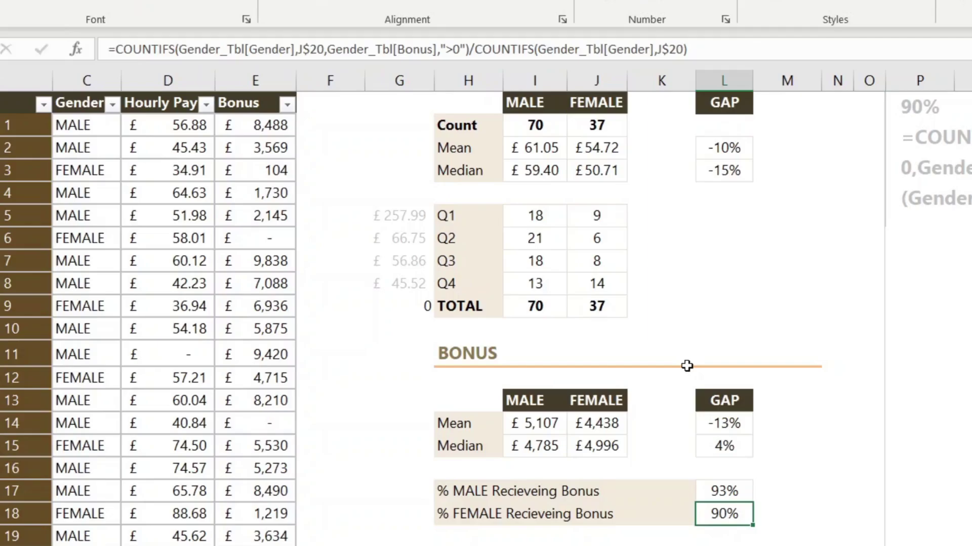
{"action": "left_click", "coordinate": [783, 545]}
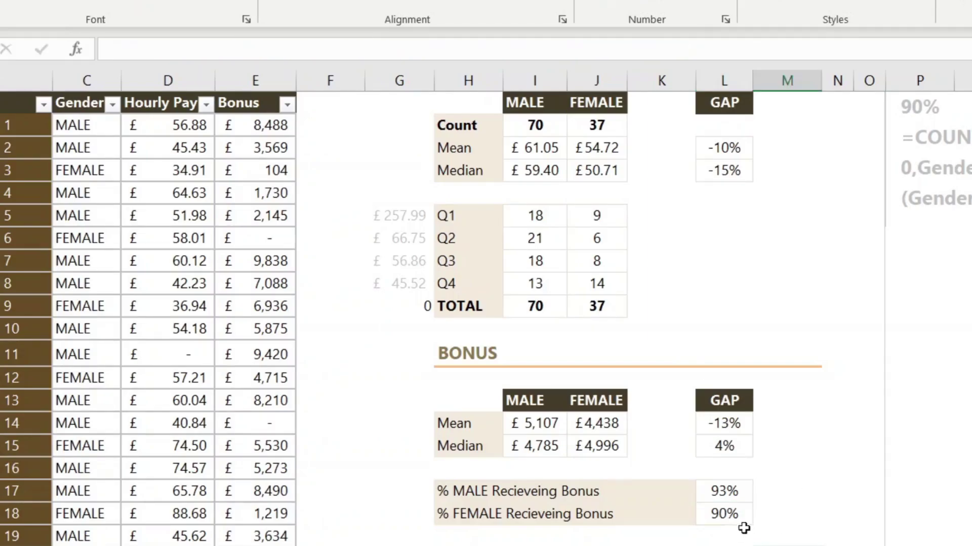
- Clear the % FEMALE receiving bonus cell and begin a COUNTIFS matching Gender_Tbl[Gender] to the bonus table's FEMALE header, J20
{"action": "left_click", "coordinate": [742, 519]}
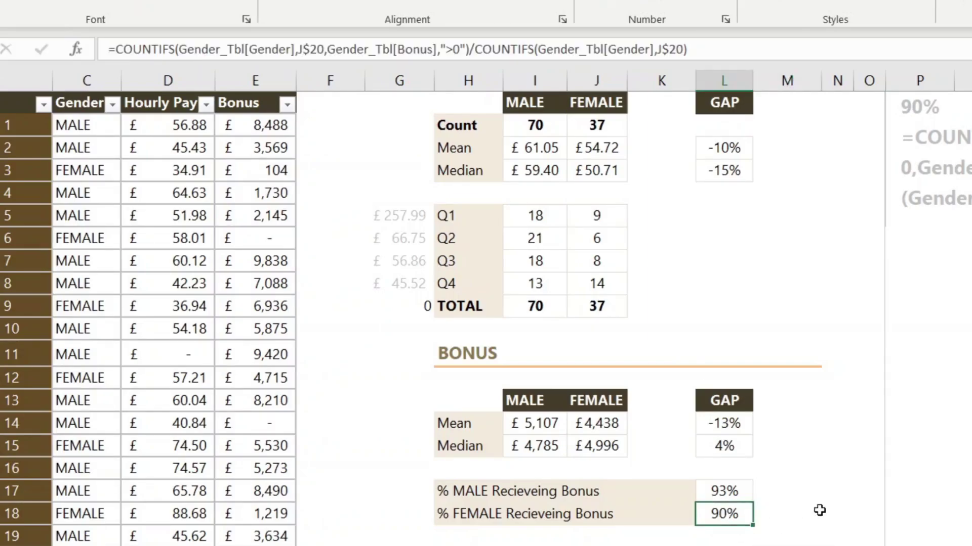
{"action": "key", "text": "Delete"}
{"action": "type", "text": "=co"}
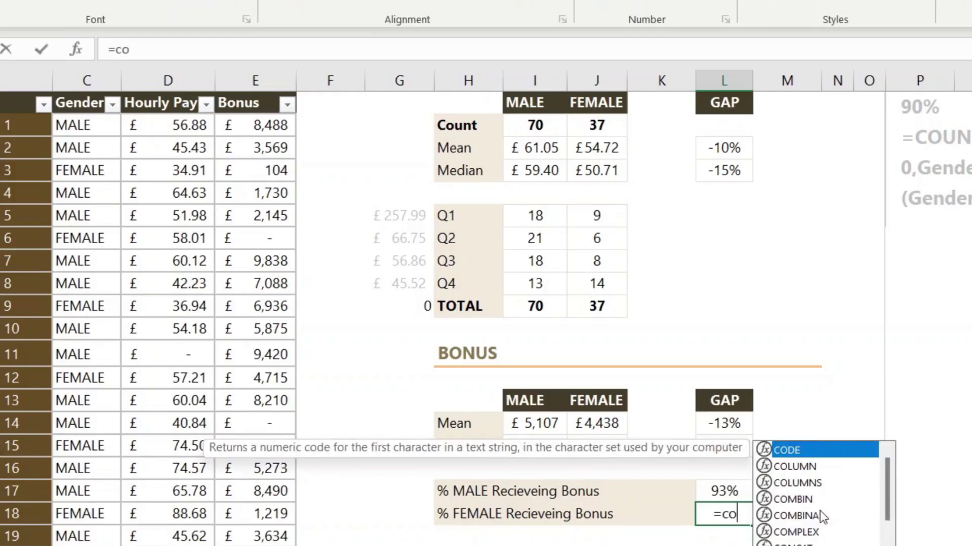
{"action": "type", "text": "untifs(Gender_Tbl[Gender"}
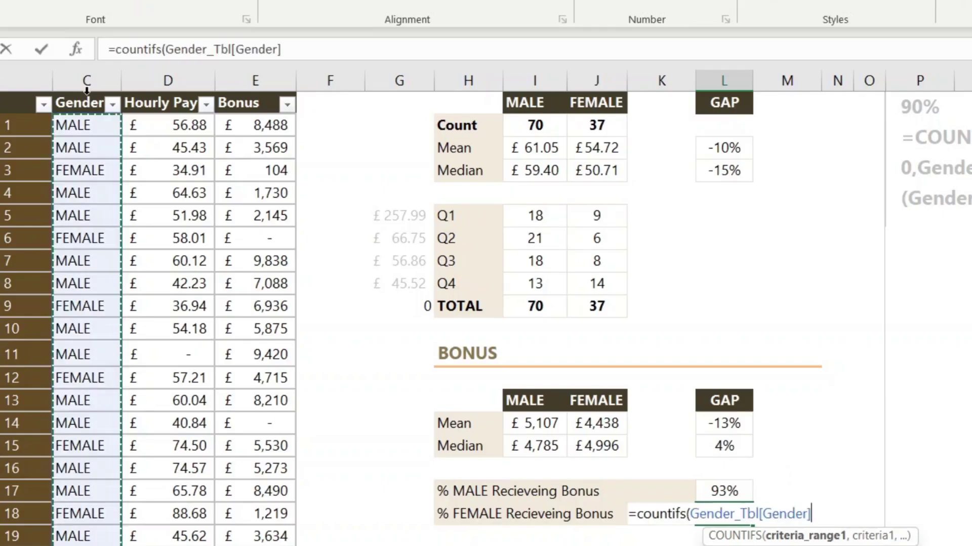
{"action": "left_click", "coordinate": [87, 92]}
{"action": "type", "text": ","}
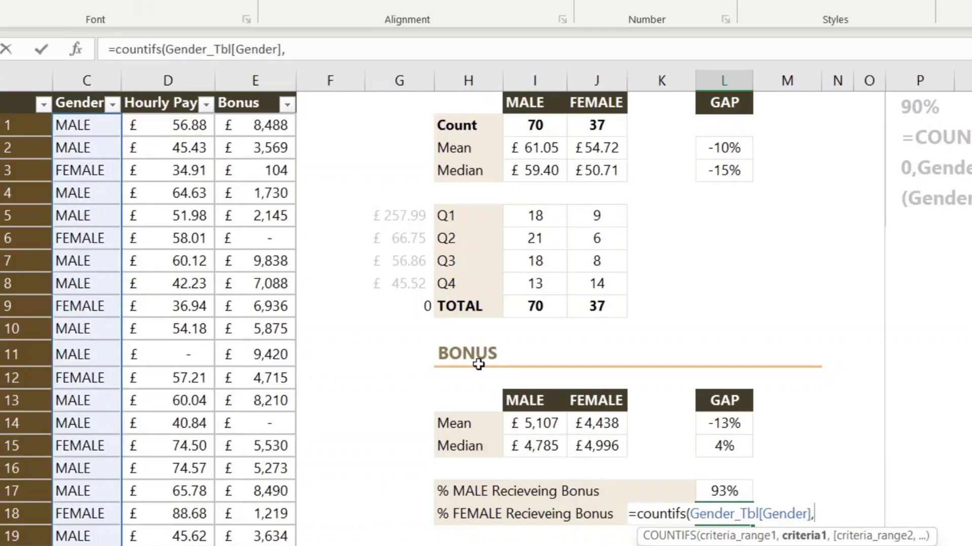
{"action": "left_click", "coordinate": [590, 397]}
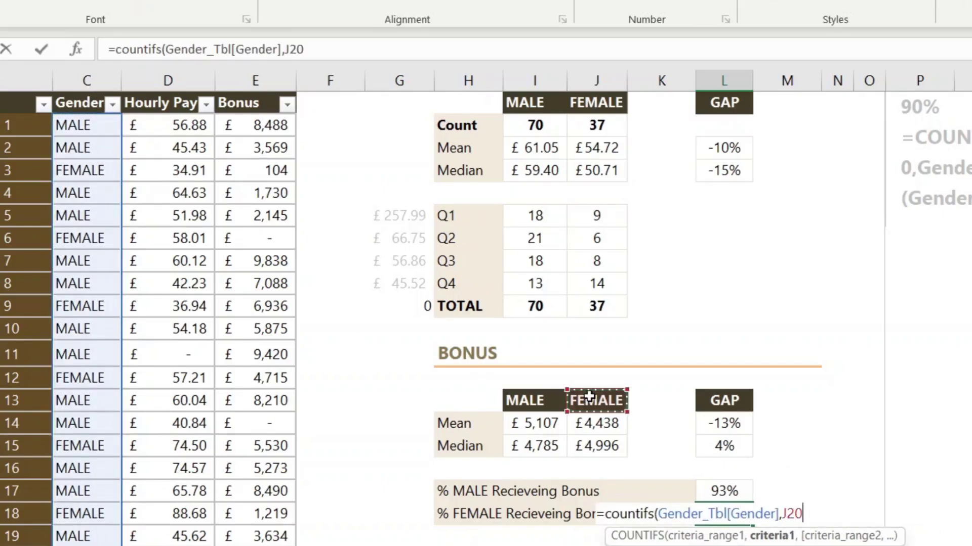
- Complete the female COUNTIFS with Gender_Tbl[Bonus] as the second range and ">0" as its criterion
{"action": "type", "text": ","}
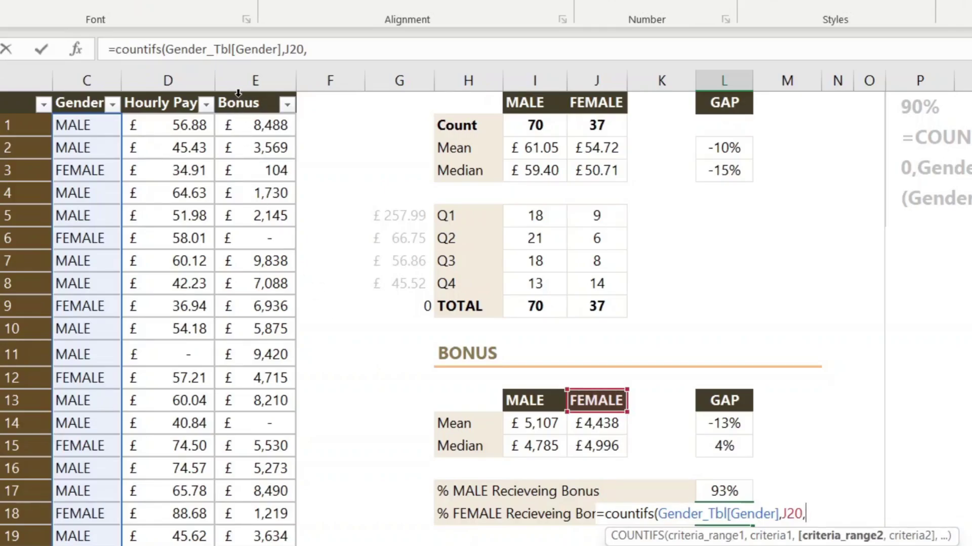
{"action": "left_click", "coordinate": [239, 99]}
{"action": "type", "text": ",\">"}
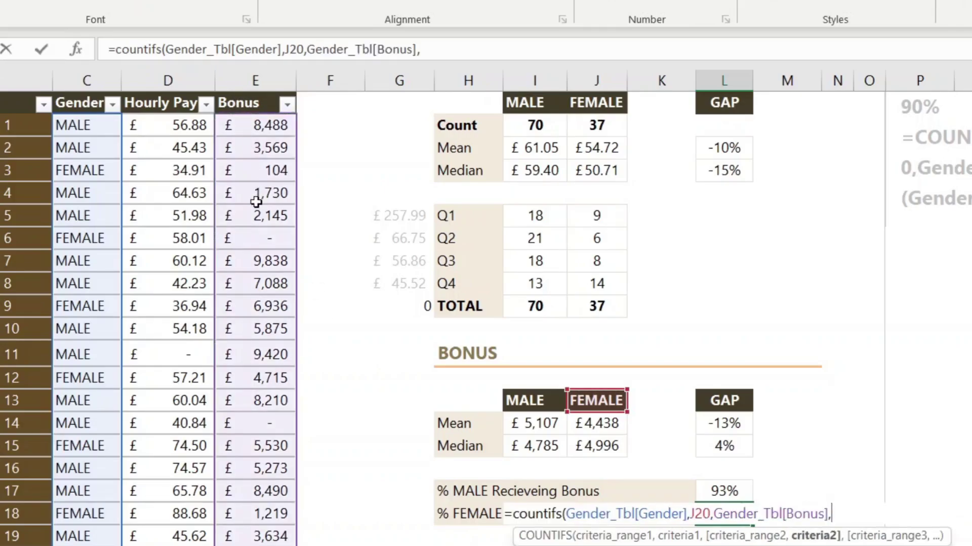
{"action": "type", "text": "0\")"}
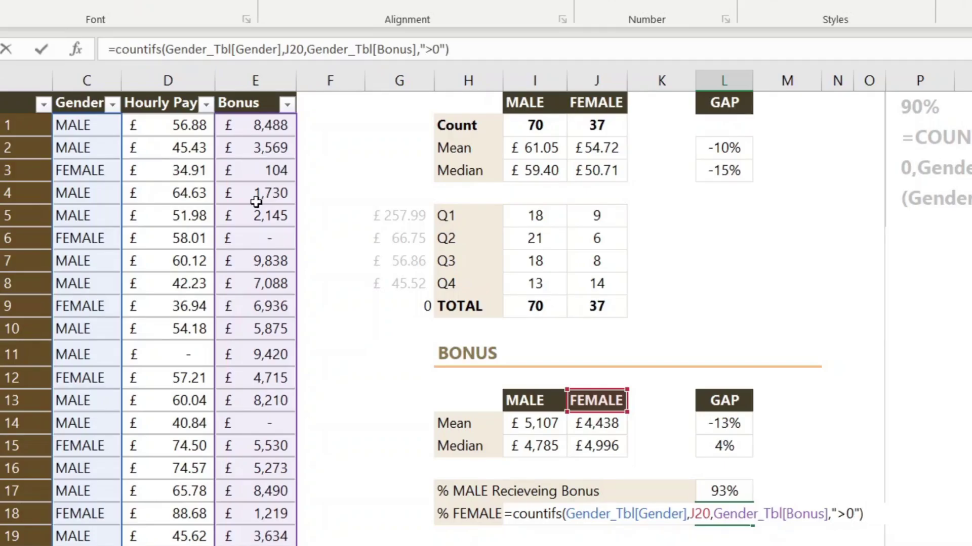
- Divide the female bonus count by a second COUNTIFS matching Gender_Tbl[Gender] to the FEMALE header, J20
{"action": "type", "text": "/"}
{"action": "type", "text": "coun"}
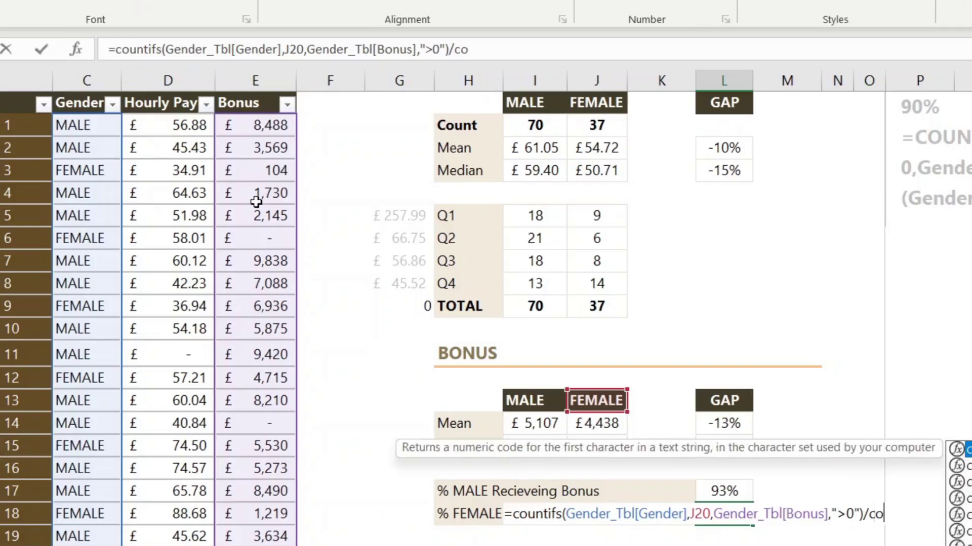
{"action": "type", "text": "tif"}
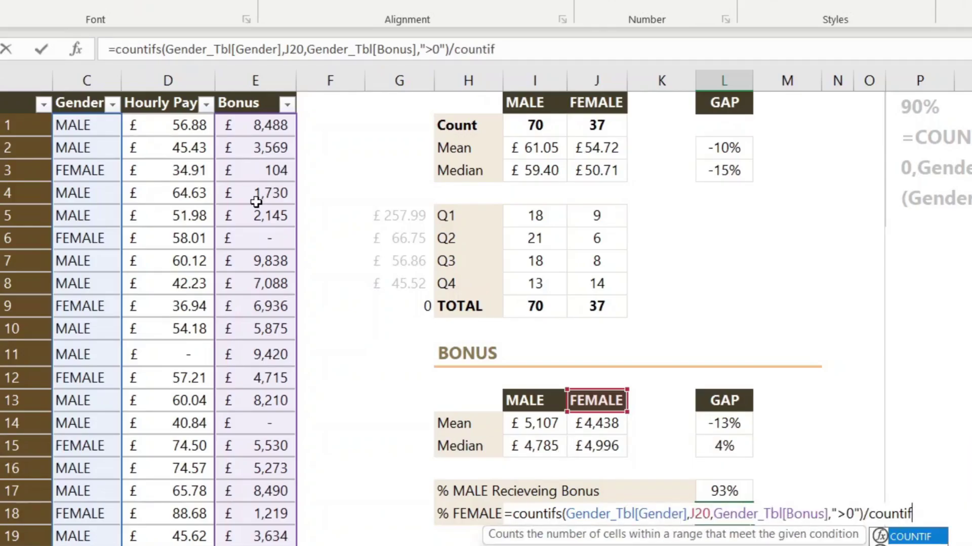
{"action": "key", "text": "Tab"}
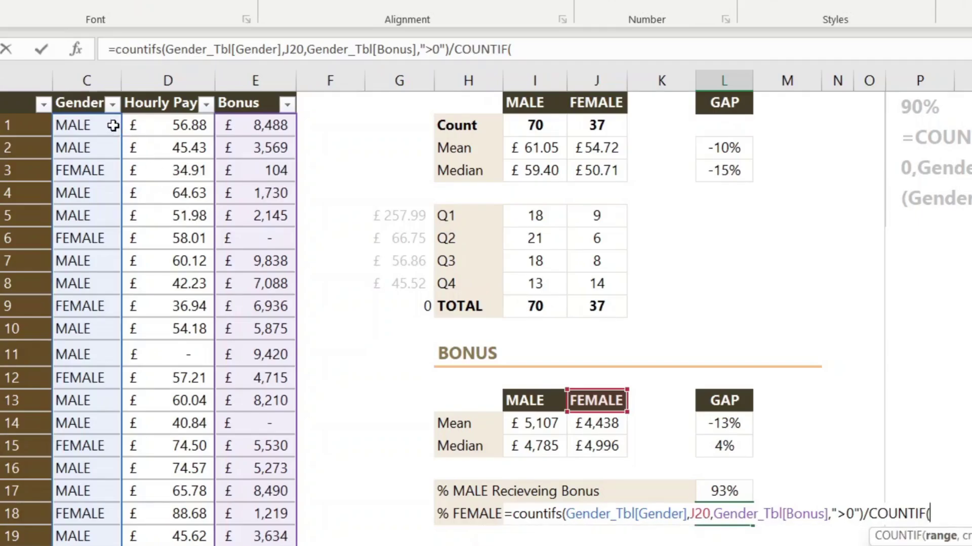
{"action": "left_click", "coordinate": [511, 48]}
{"action": "key", "text": "BackSpace"}
{"action": "type", "text": "s("}
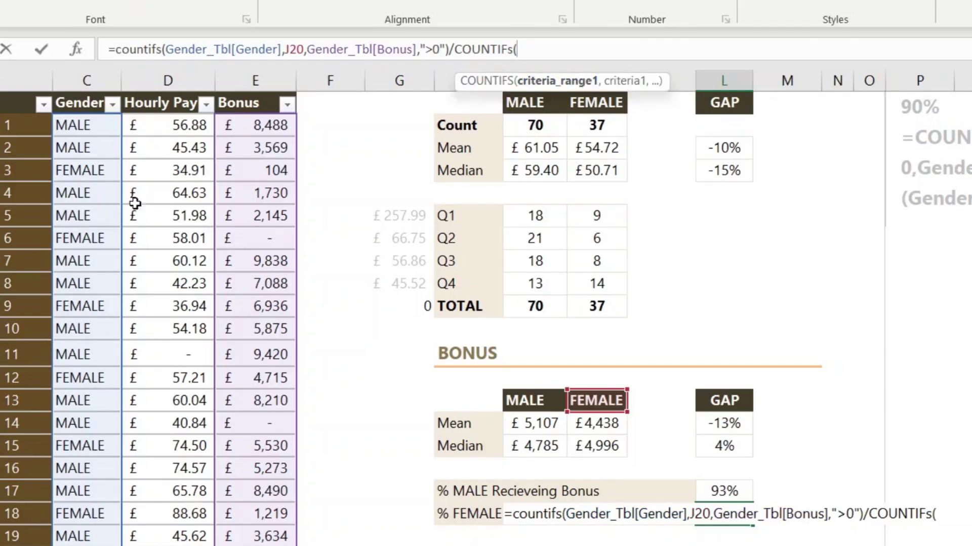
{"action": "left_click", "coordinate": [81, 94]}
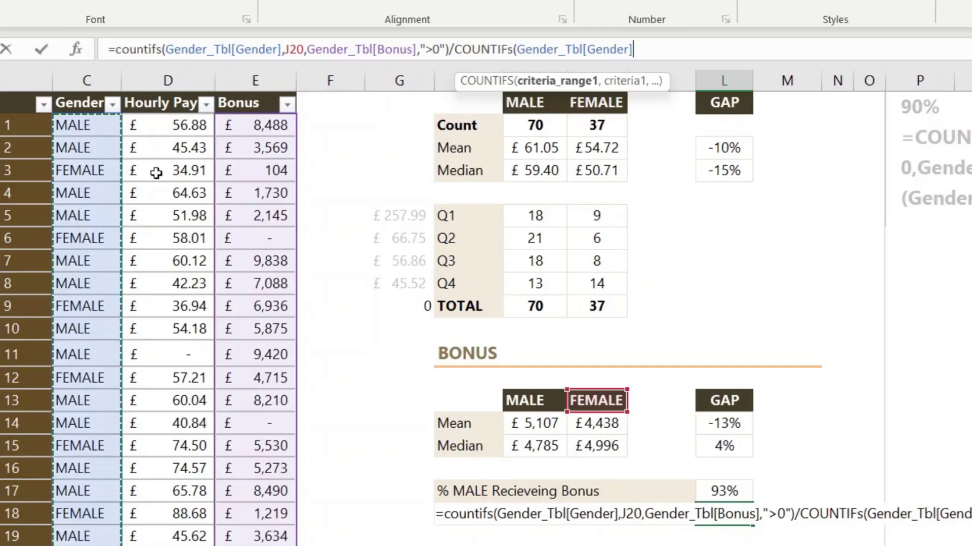
{"action": "type", "text": ","}
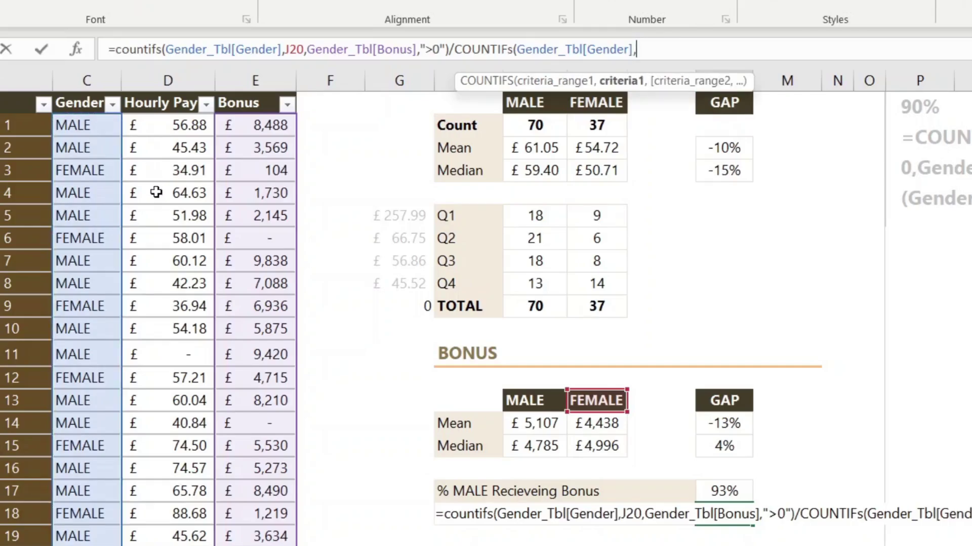
{"action": "left_click", "coordinate": [593, 402]}
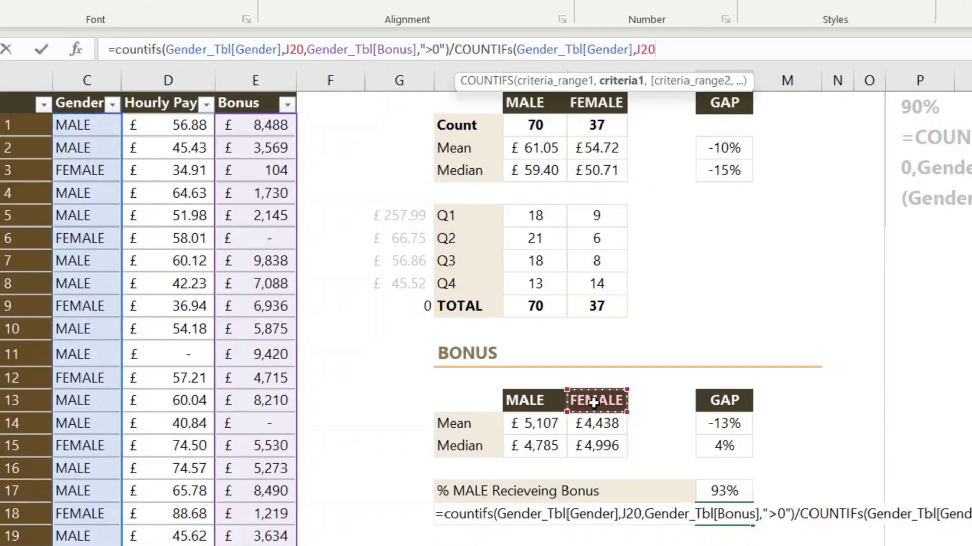
{"action": "type", "text": ","}
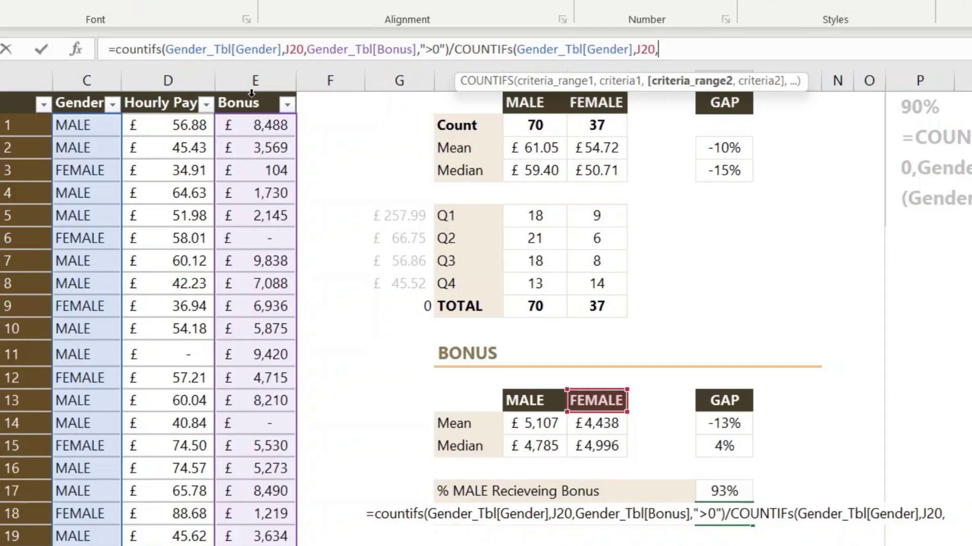
{"action": "left_click", "coordinate": [251, 94]}
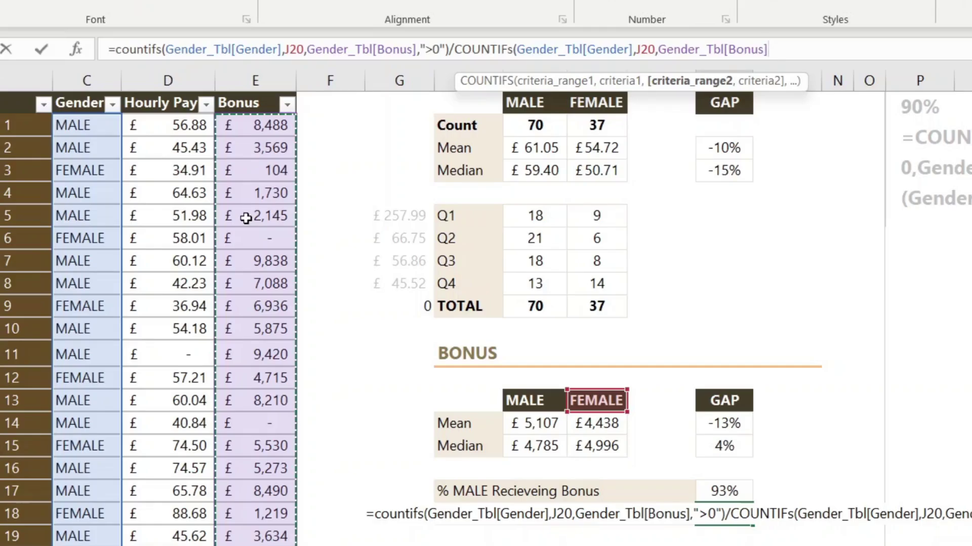
{"action": "key", "text": "BackSpace"}
{"action": "key", "text": "BackSpace"}
{"action": "key", "text": "BackSpace"}
{"action": "key", "text": "BackSpace"}
{"action": "key", "text": "BackSpace"}
{"action": "key", "text": "BackSpace"}
{"action": "key", "text": "BackSpace"}
{"action": "key", "text": "BackSpace"}
{"action": "key", "text": "BackSpace"}
{"action": "key", "text": "BackSpace"}
{"action": "key", "text": "BackSpace"}
{"action": "key", "text": "BackSpace"}
{"action": "key", "text": "BackSpace"}
{"action": "key", "text": "BackSpace"}
{"action": "key", "text": "BackSpace"}
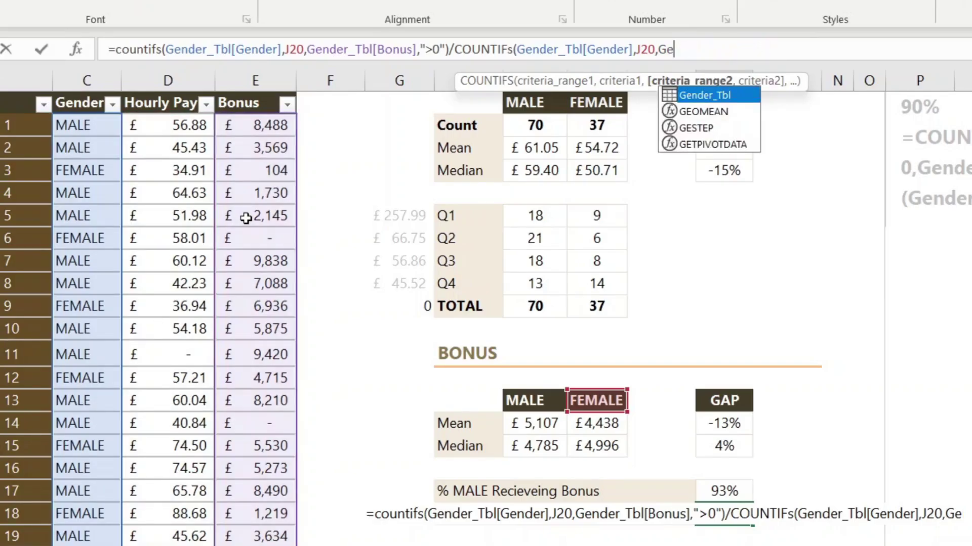
{"action": "key", "text": "BackSpace"}
{"action": "key", "text": "BackSpace"}
{"action": "key", "text": "BackSpace"}
- Close the denominator COUNTIFS and enter the % FEMALE receiving bonus formula
{"action": "type", "text": ")"}
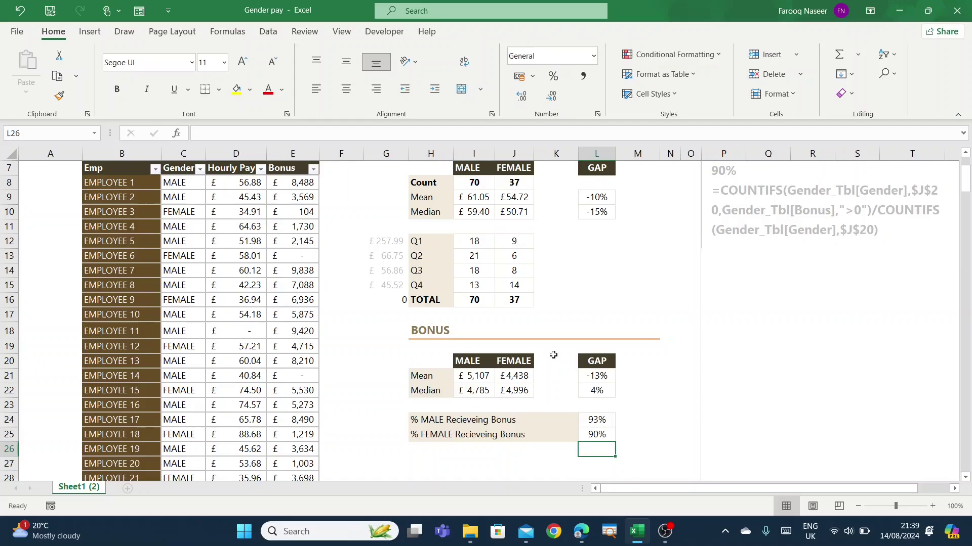
{"action": "scroll", "coordinate": [553, 355], "scroll_direction": "up", "scroll_amount": 2}
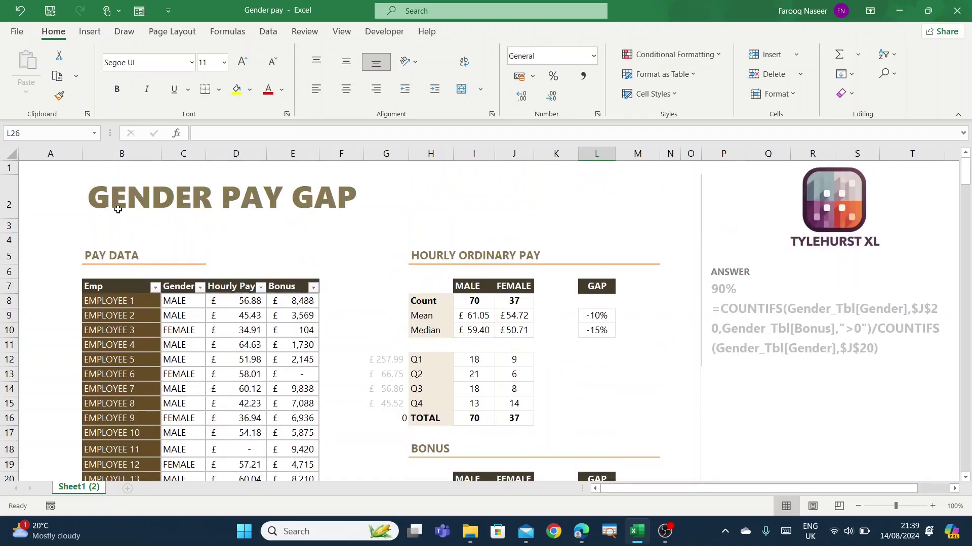